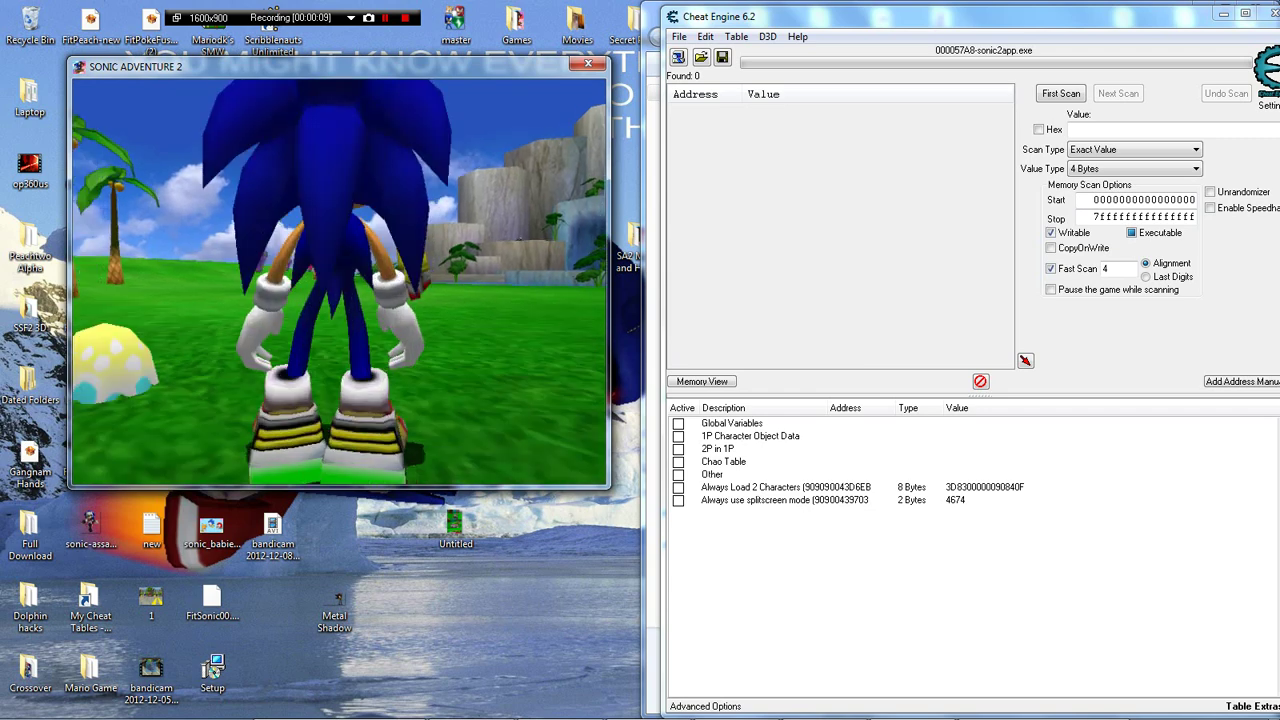
key(Up)
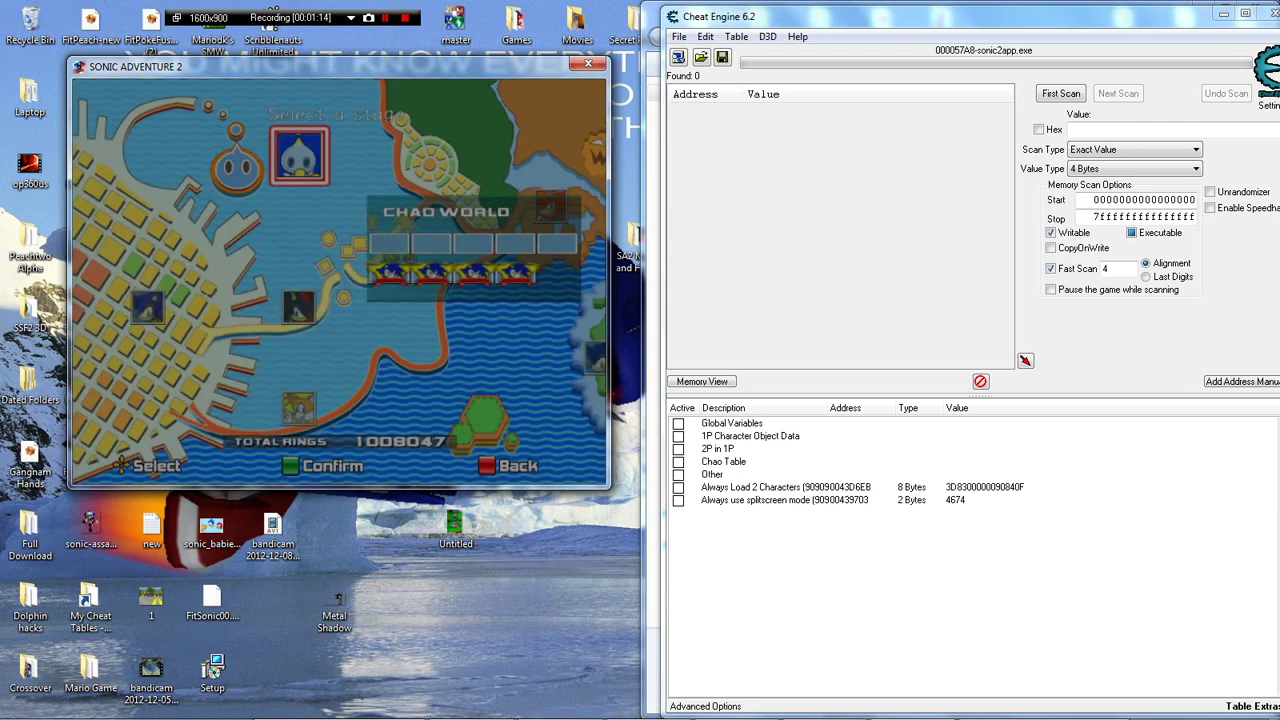
- Expand the Global Variables group, minimize the Tweaks window and freeze Current Level at 0
click(678, 423)
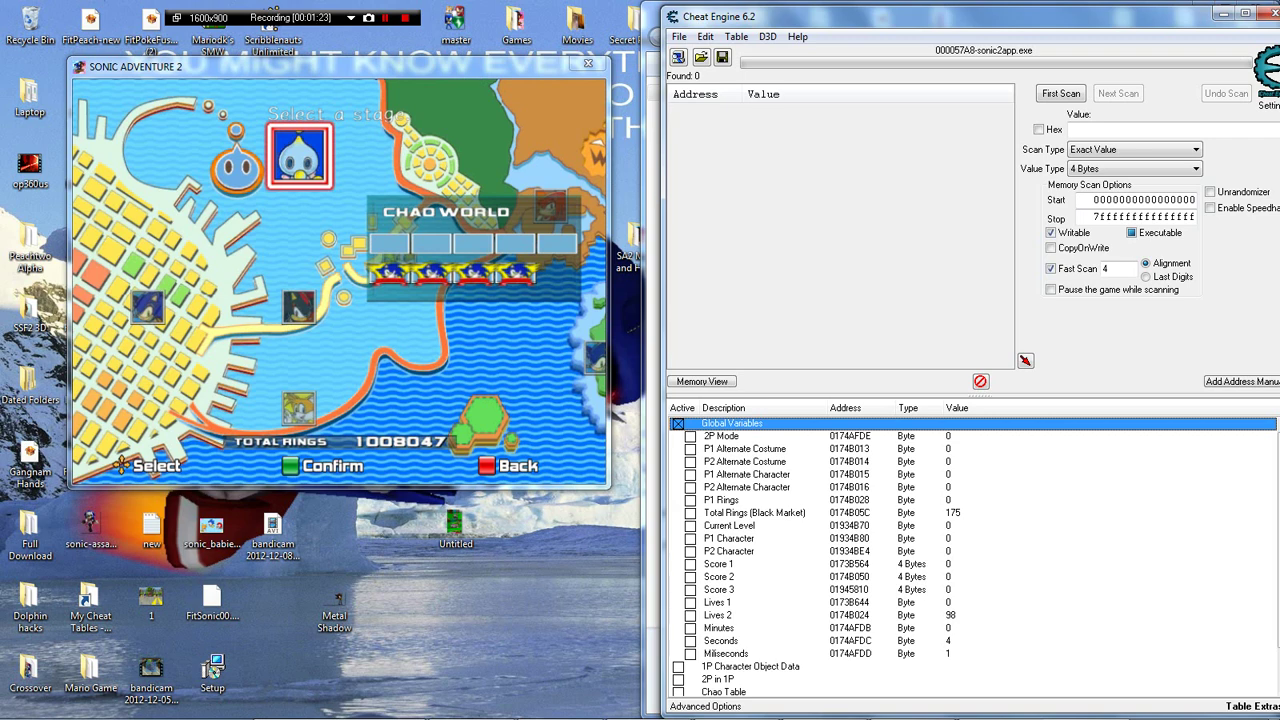
click(755, 513)
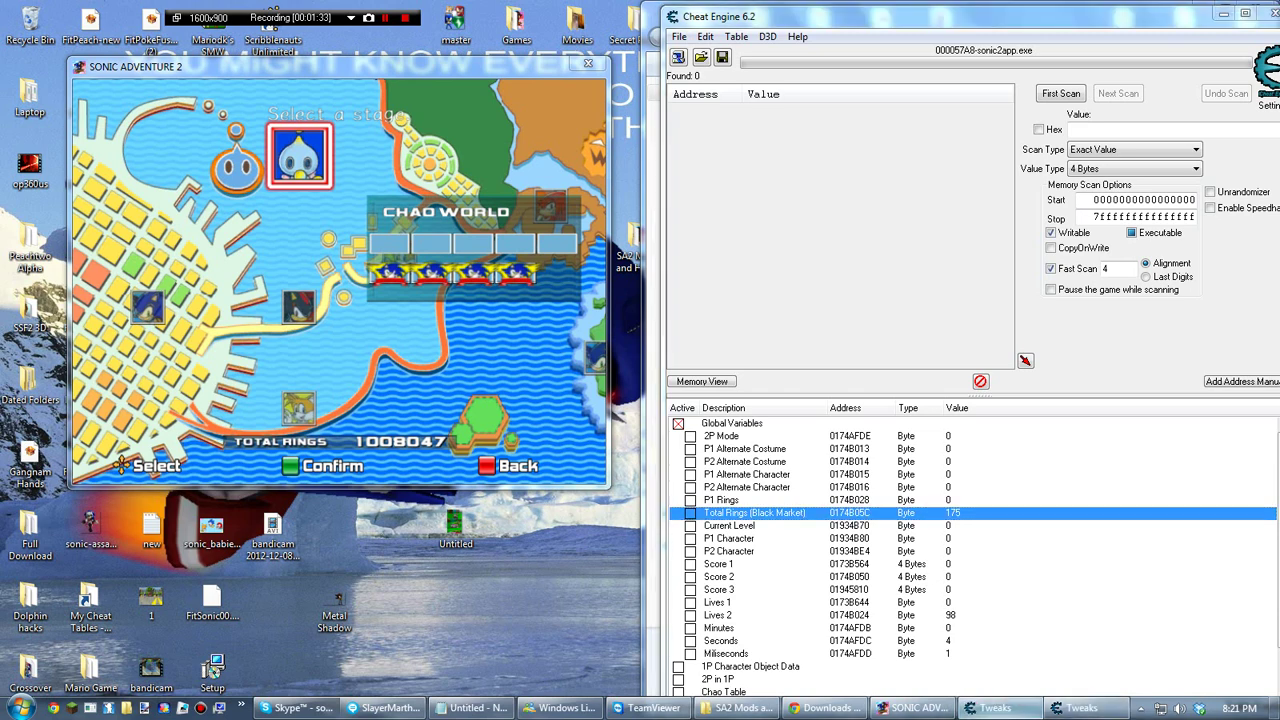
key(alt+Tab)
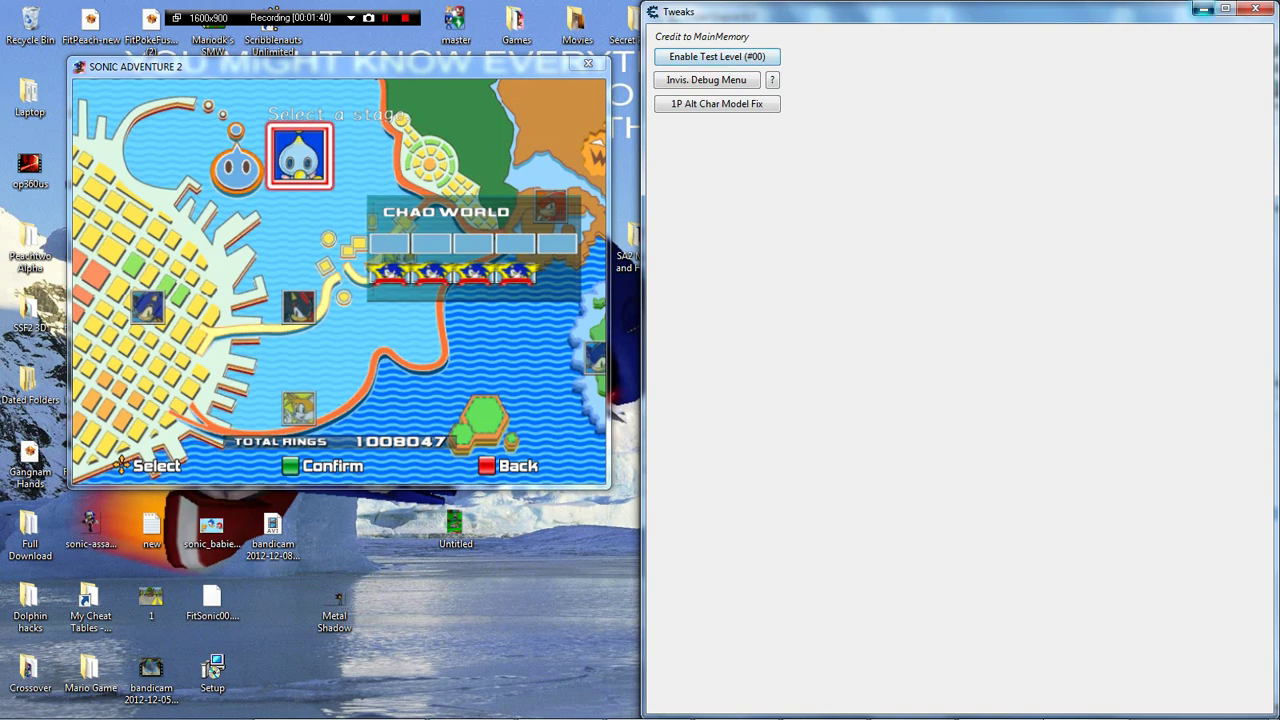
click(1204, 9)
click(690, 526)
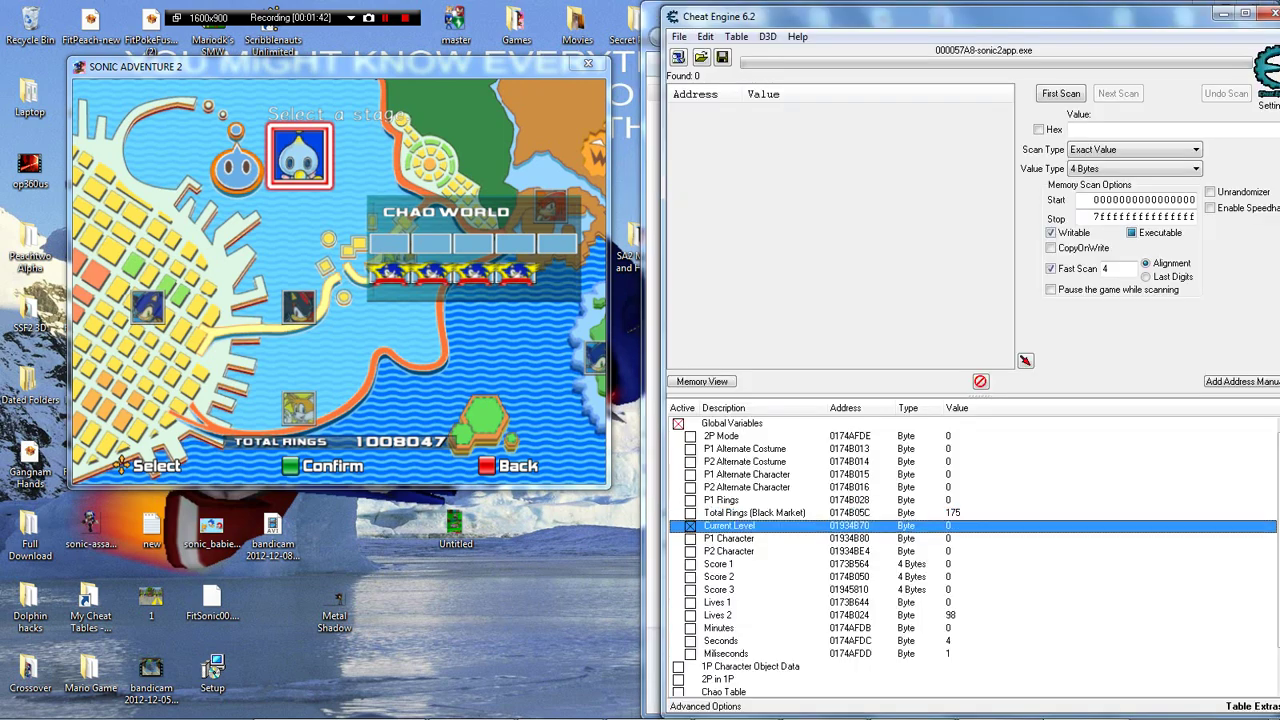
- In the Sonic Adventure 2 window, start the City Escape stage from the stage map
click(400, 300)
key(Down)
key(Left)
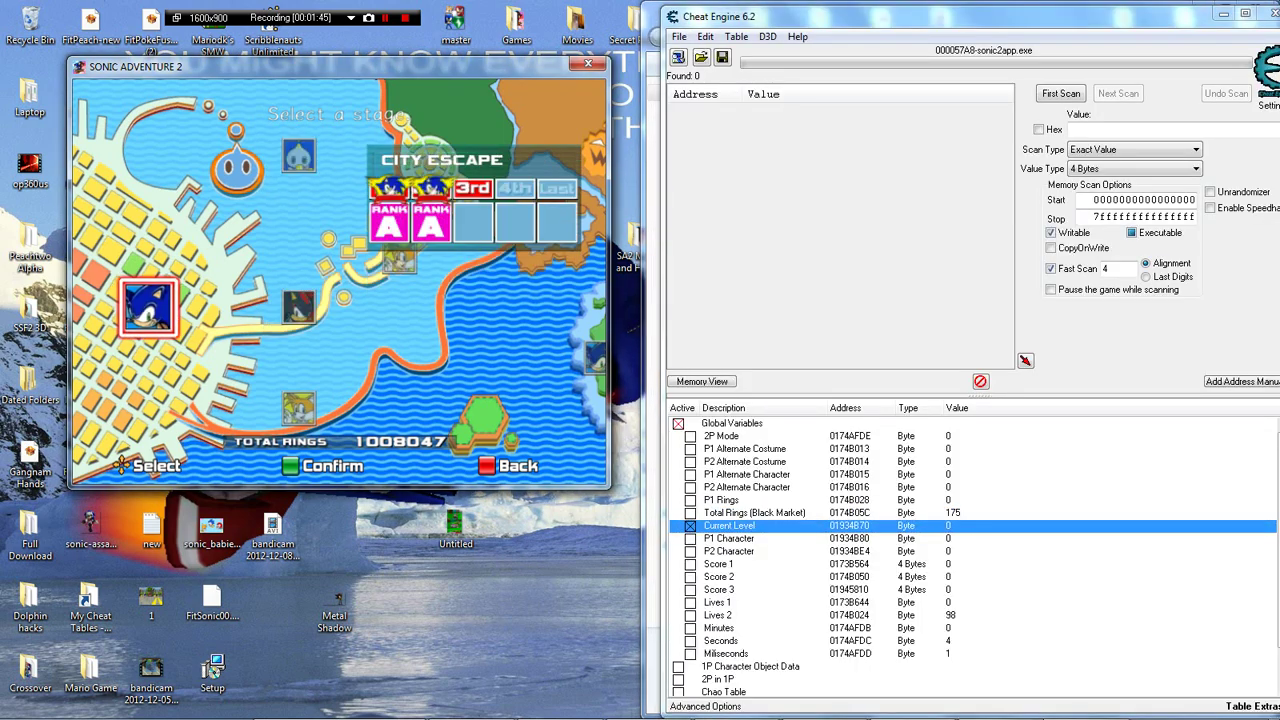
key(Return)
key(Return)
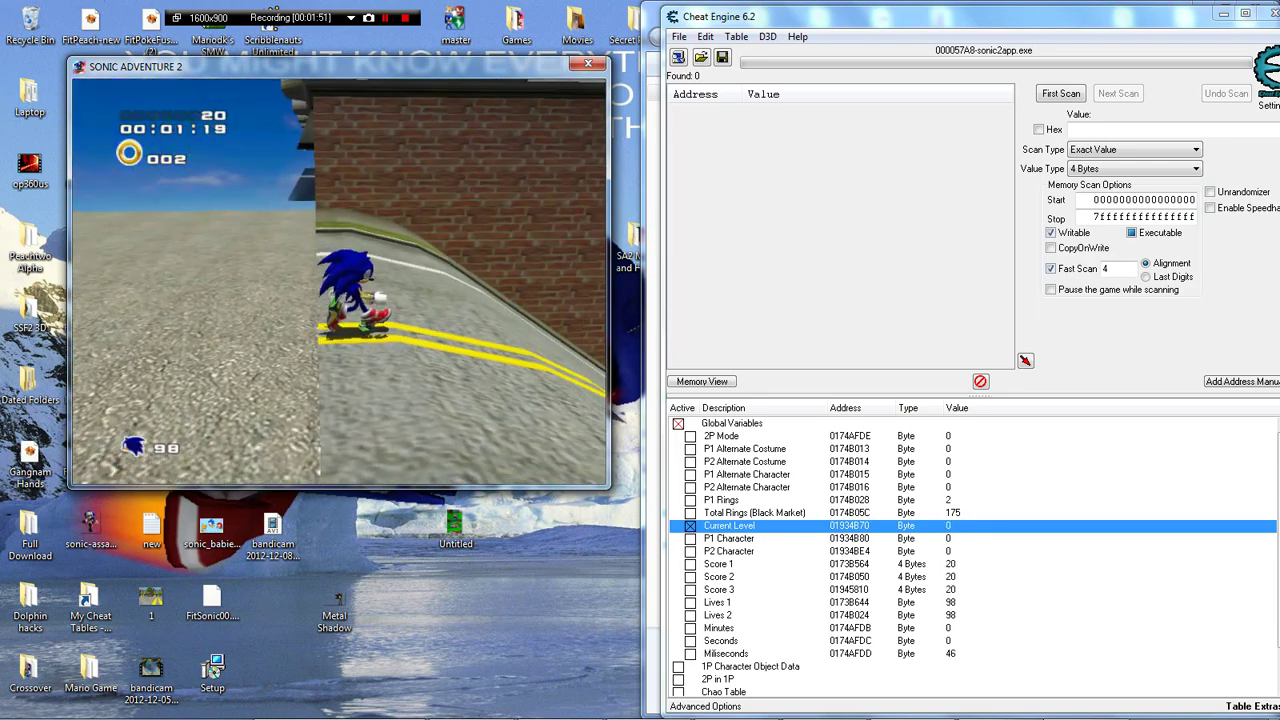
- Exit City Escape and start the Green Forest stage while Current Level stays frozen
key(Escape)
key(Up)
key(Return)
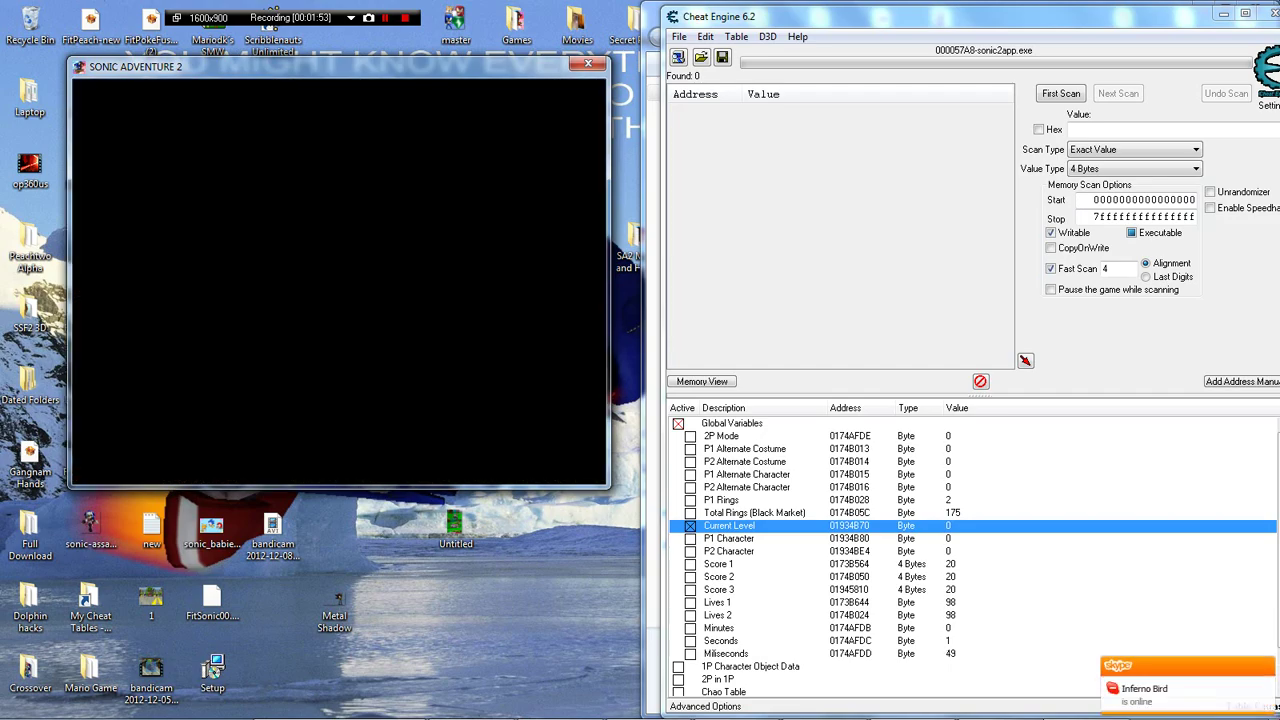
key(Right)
key(Right)
key(Return)
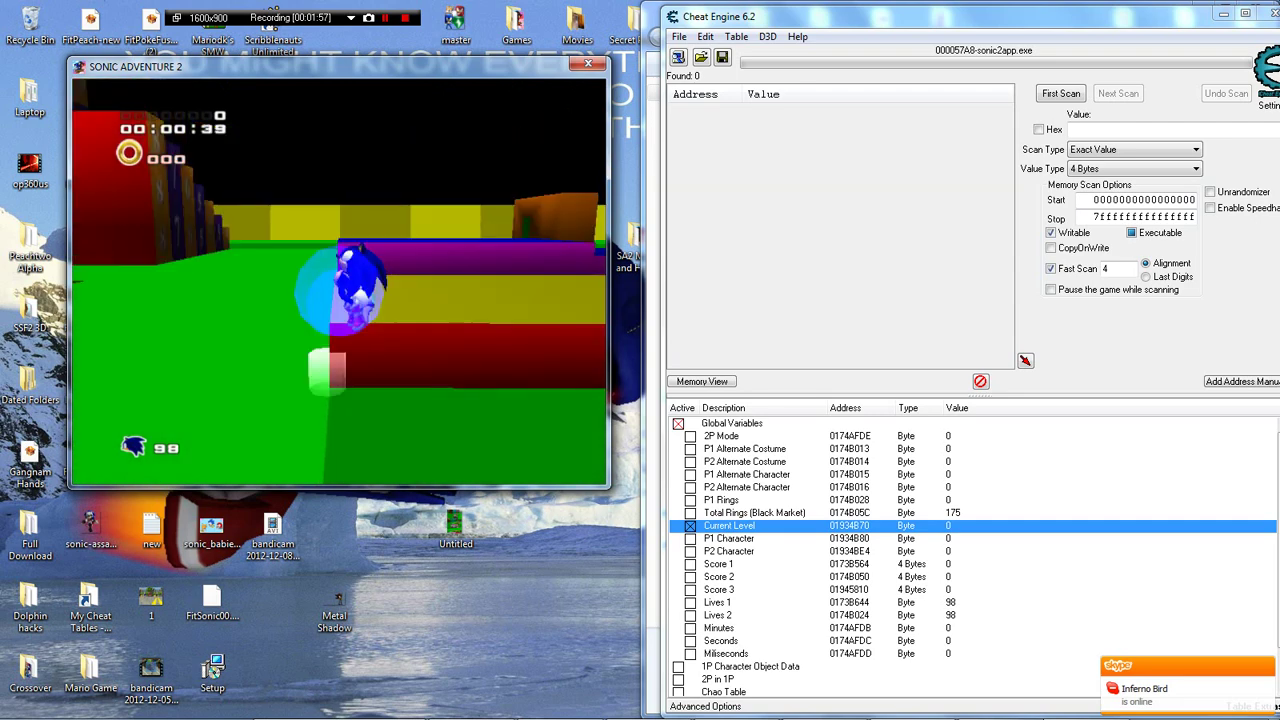
- Move Sonic around the test level and exit to the stage map
key(Left)
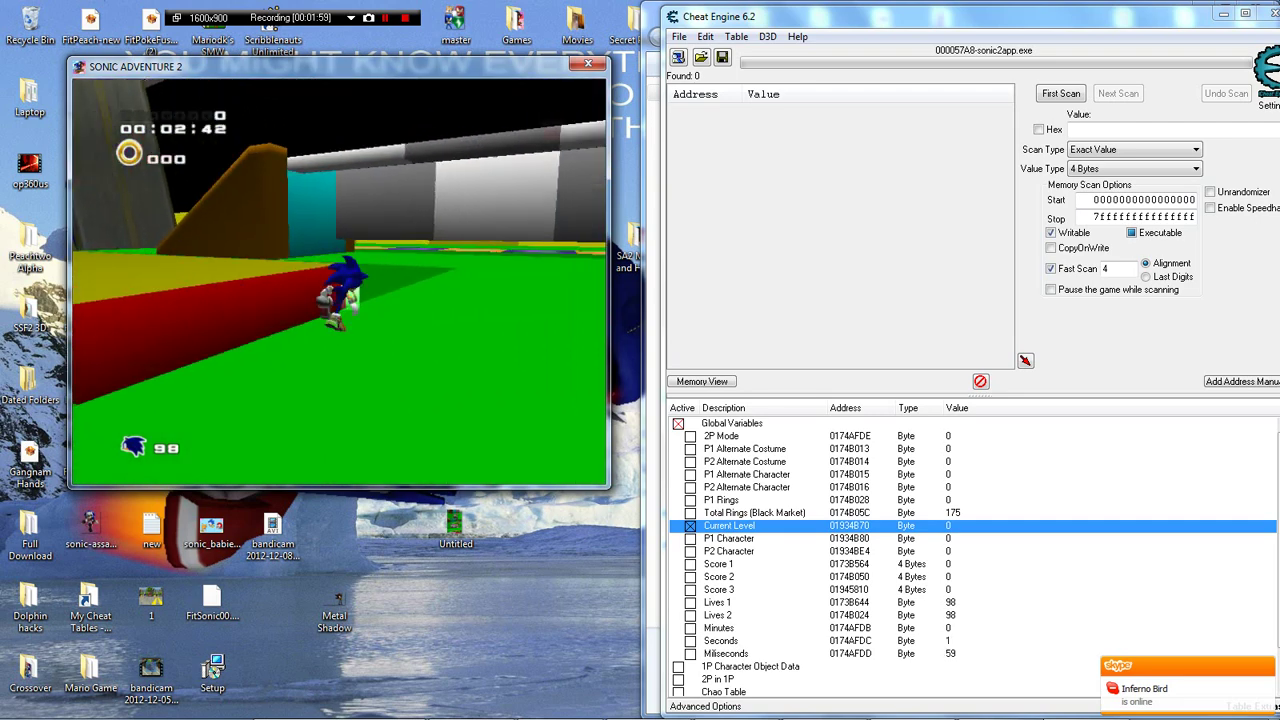
key(Return)
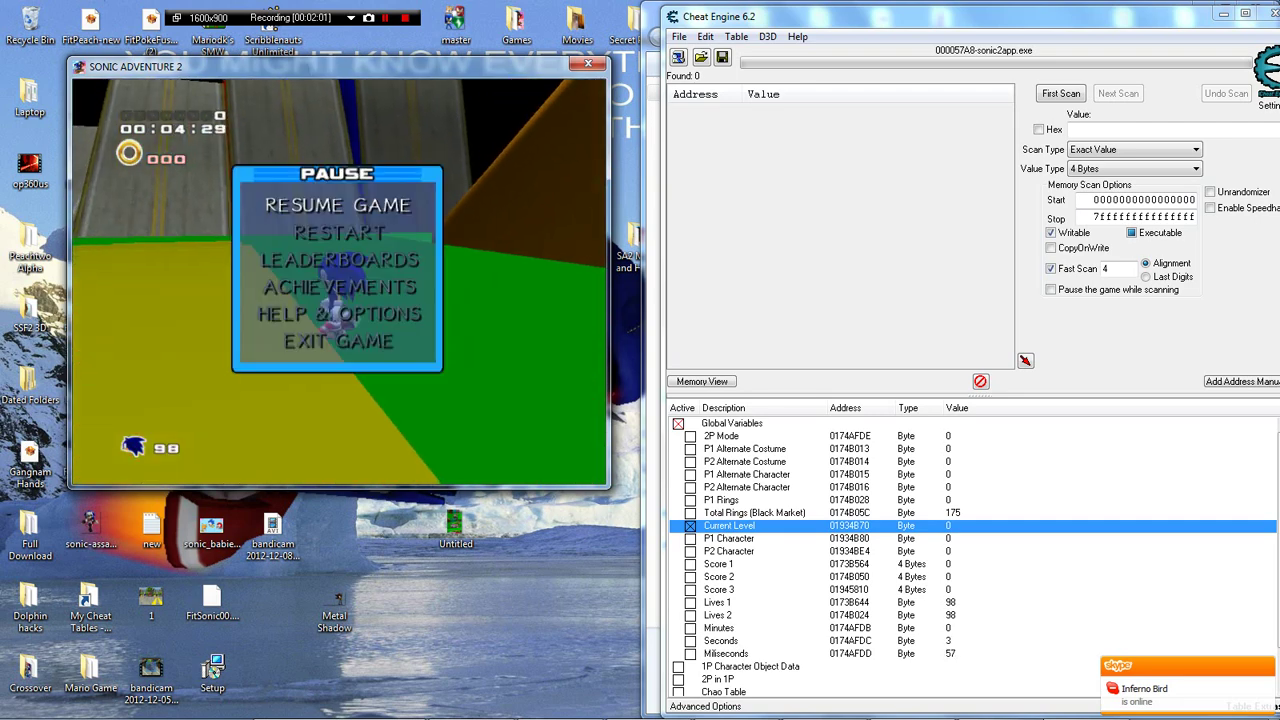
key(Return)
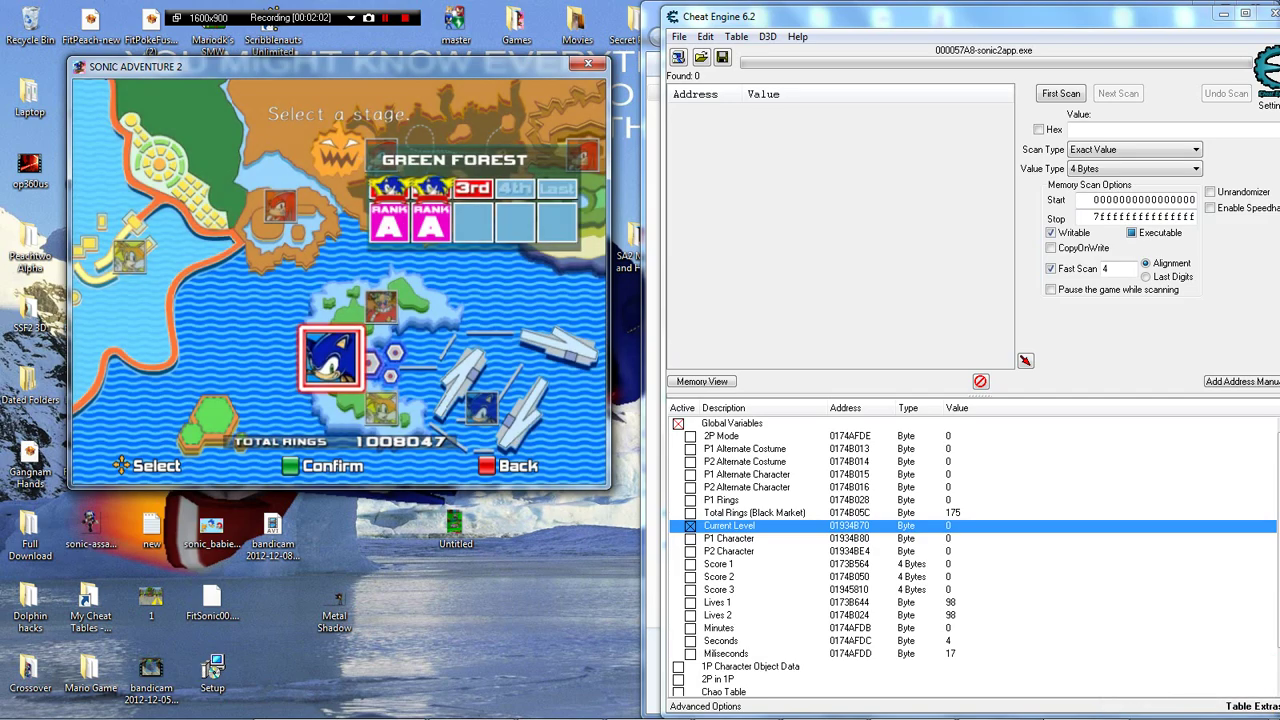
- Start the Prison Lane stage and explore the test level as Tails, flying over its blocks and pillars
key(Return)
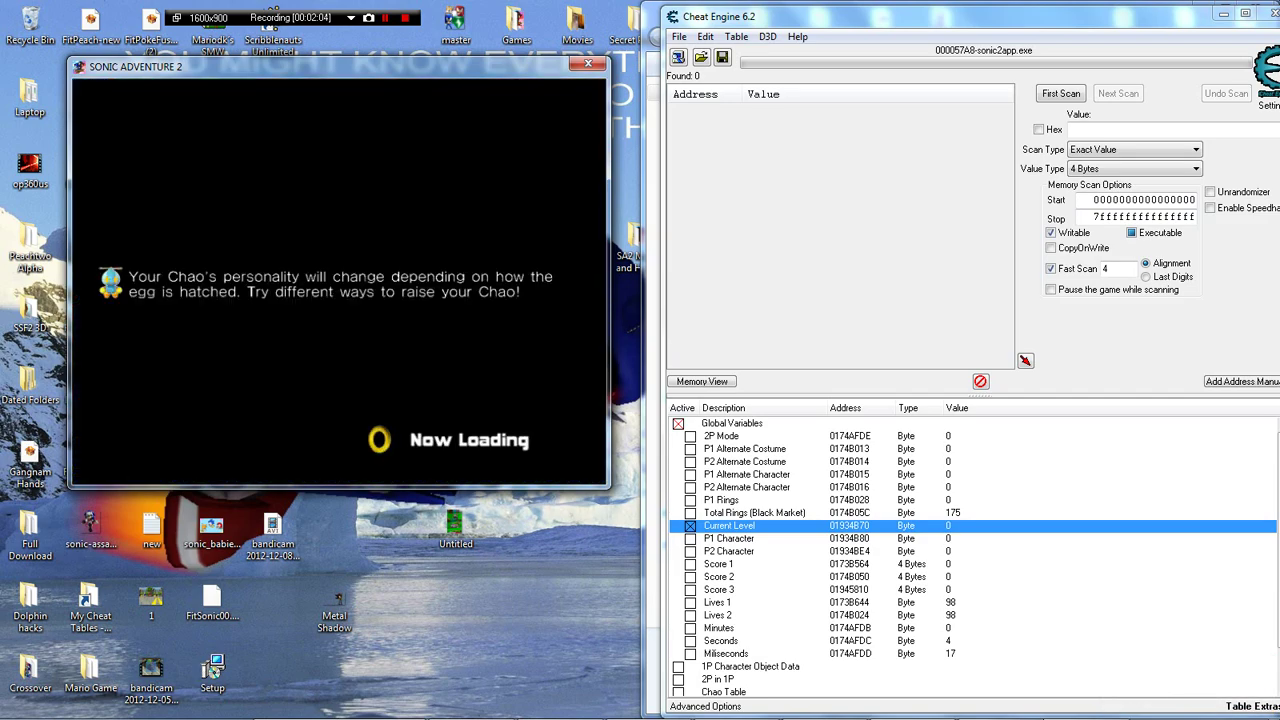
key(Left)
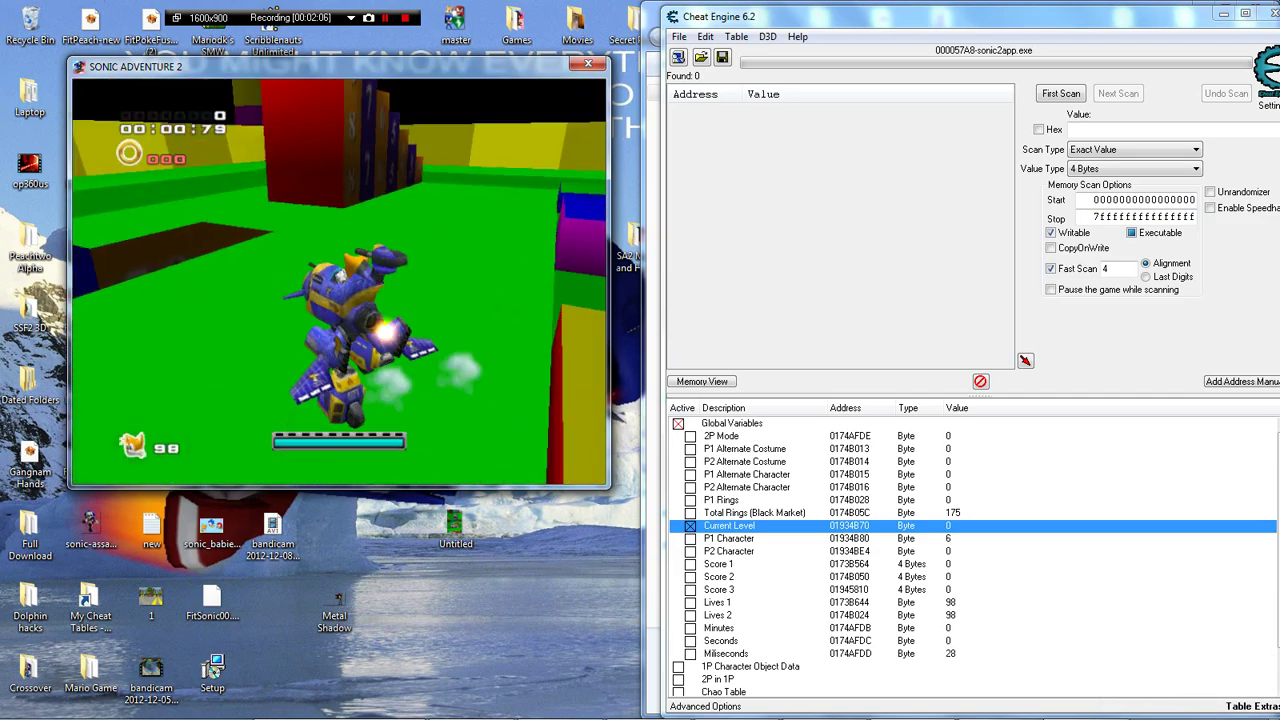
key(Right)
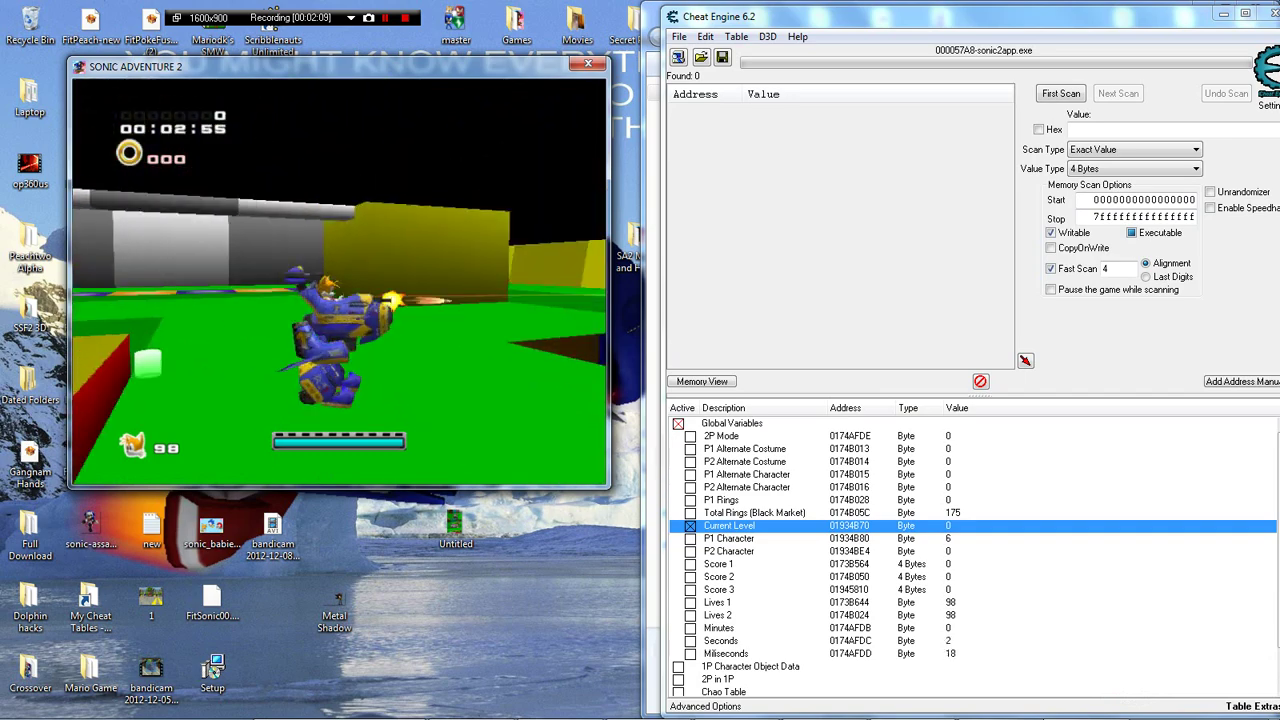
key(Up)
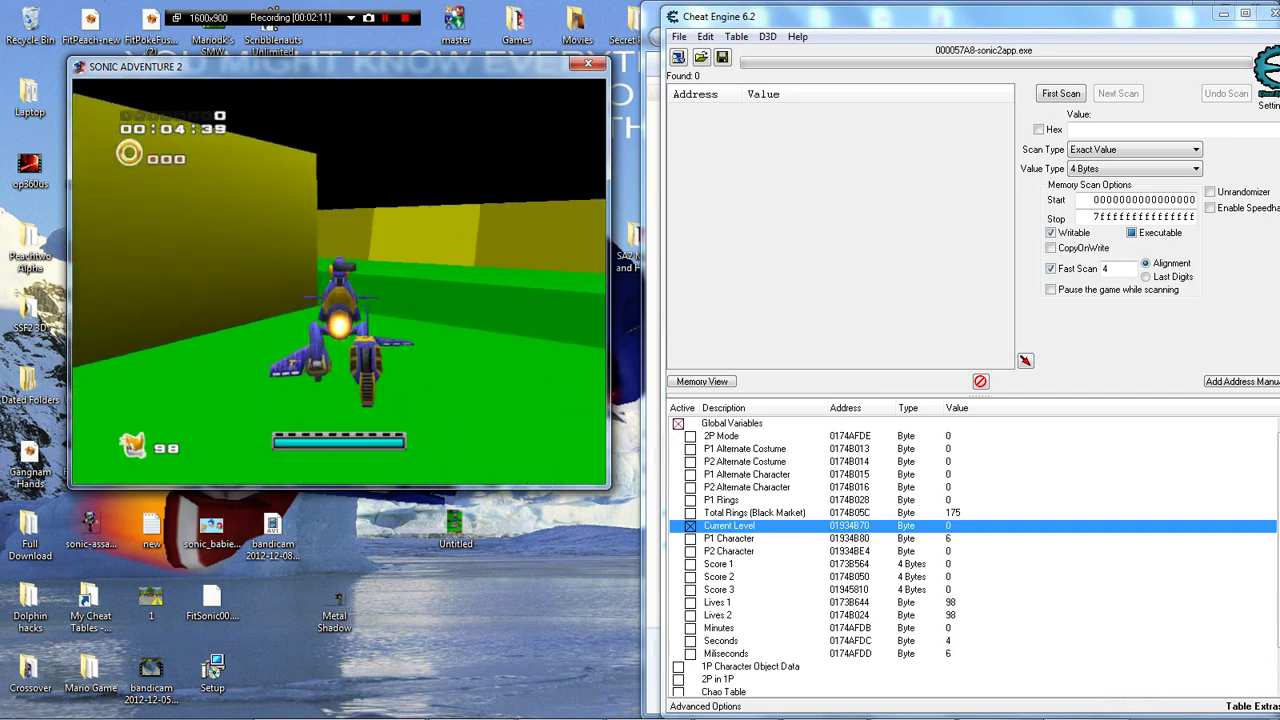
key(Right)
key(Right)
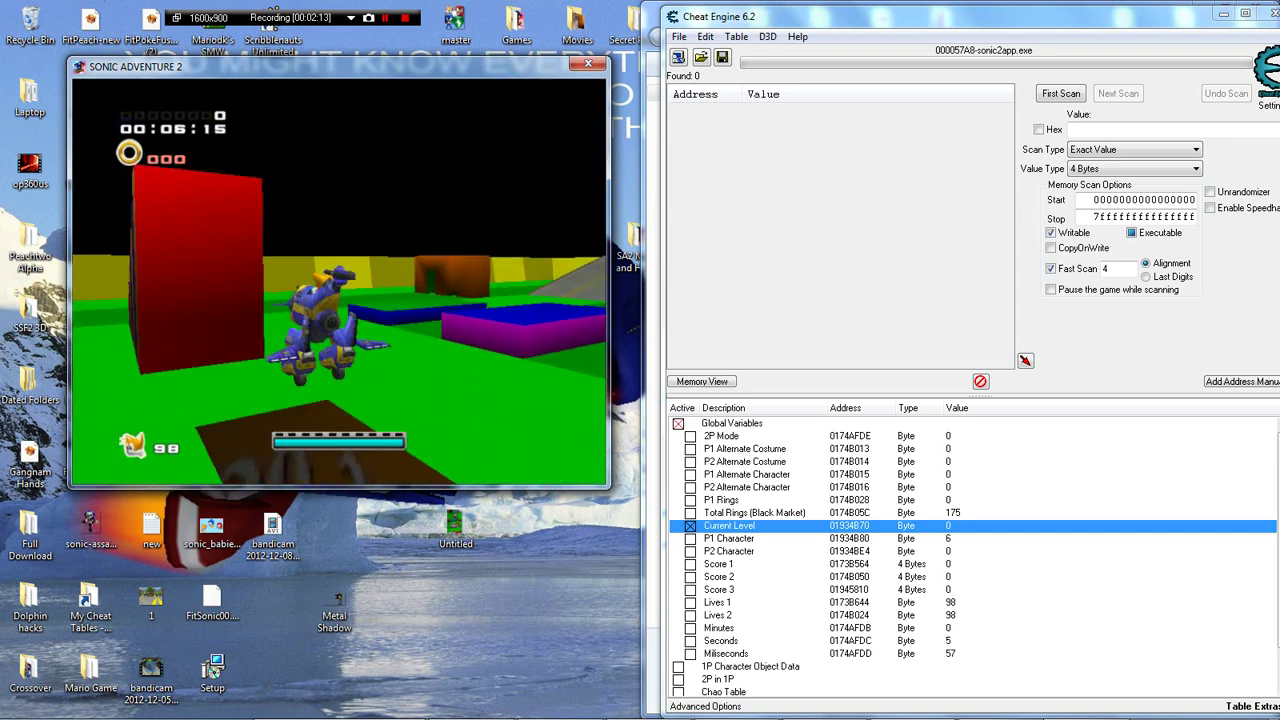
key(Left)
key(space)
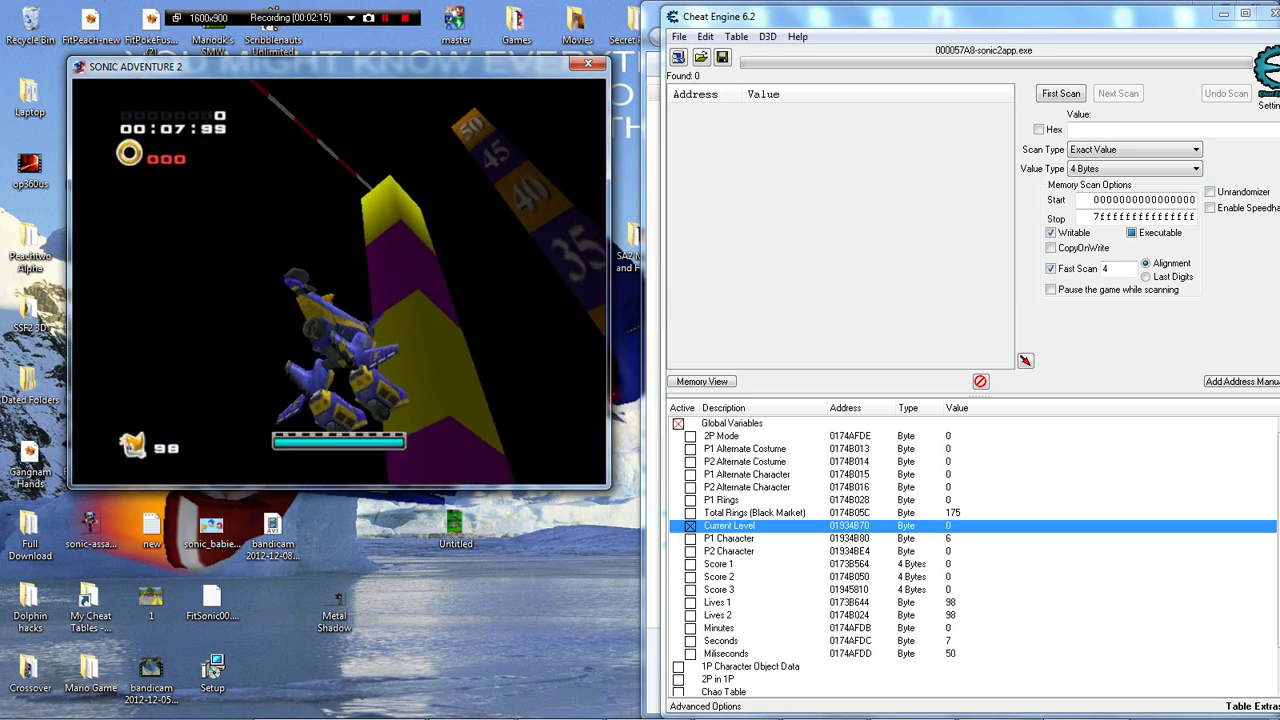
key(Up)
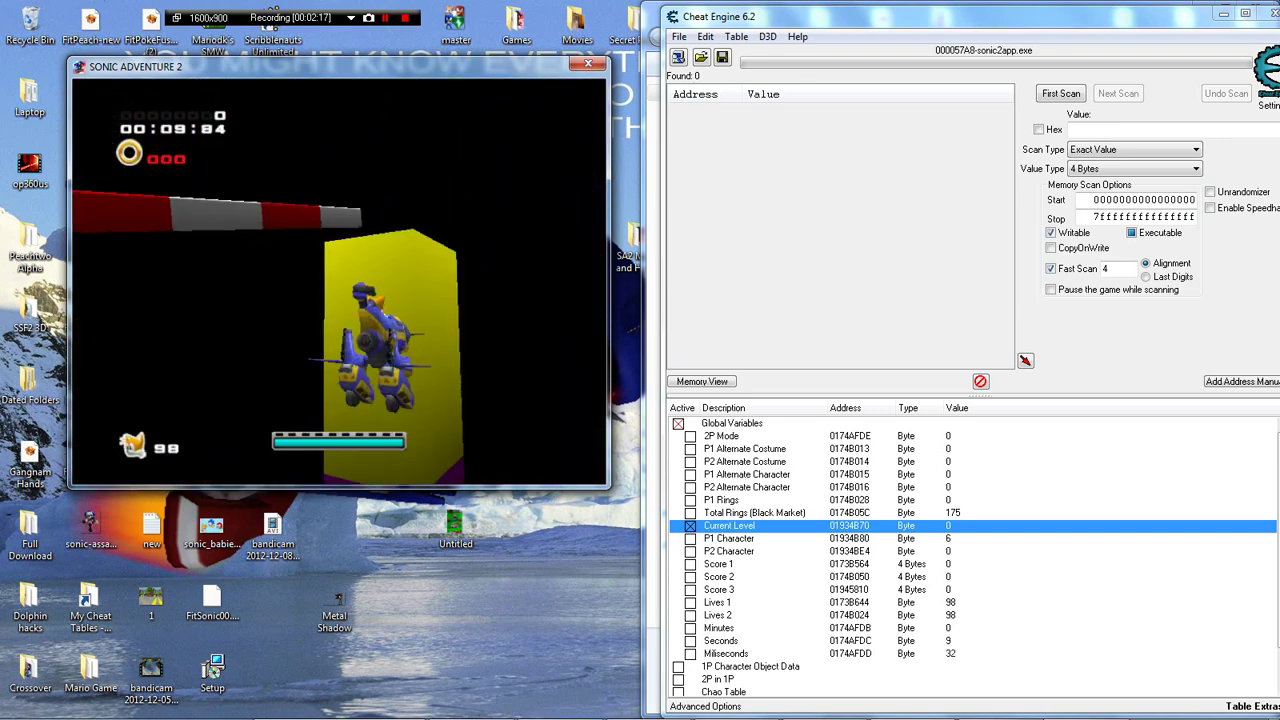
key(Right)
key(space)
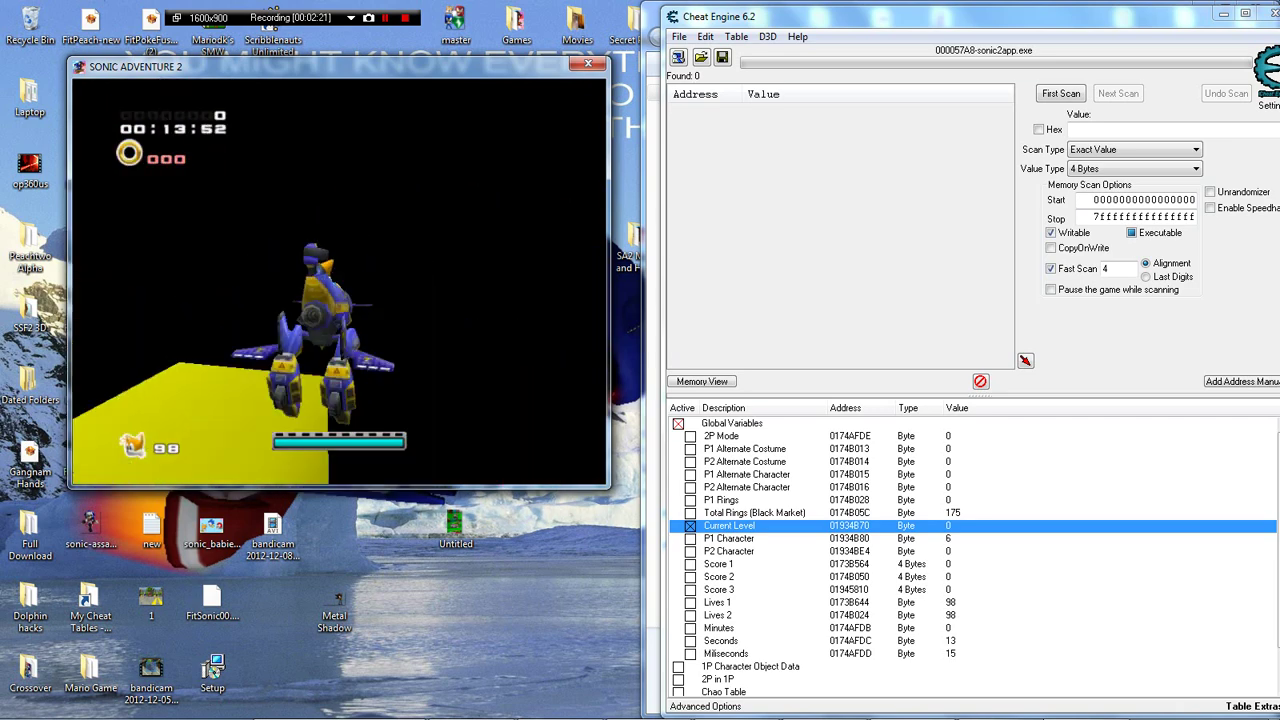
key(space)
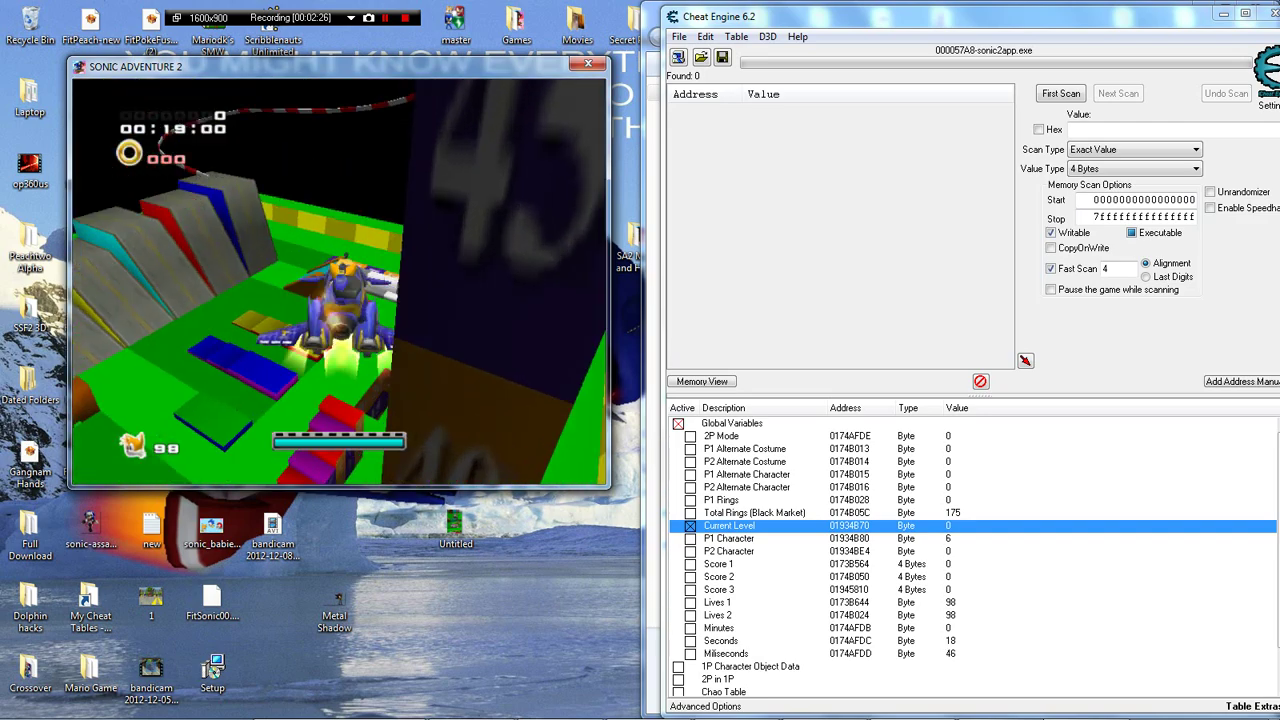
- Exit the test level to the stage map and unfreeze Current Level
key(Escape)
key(Down)
key(Return)
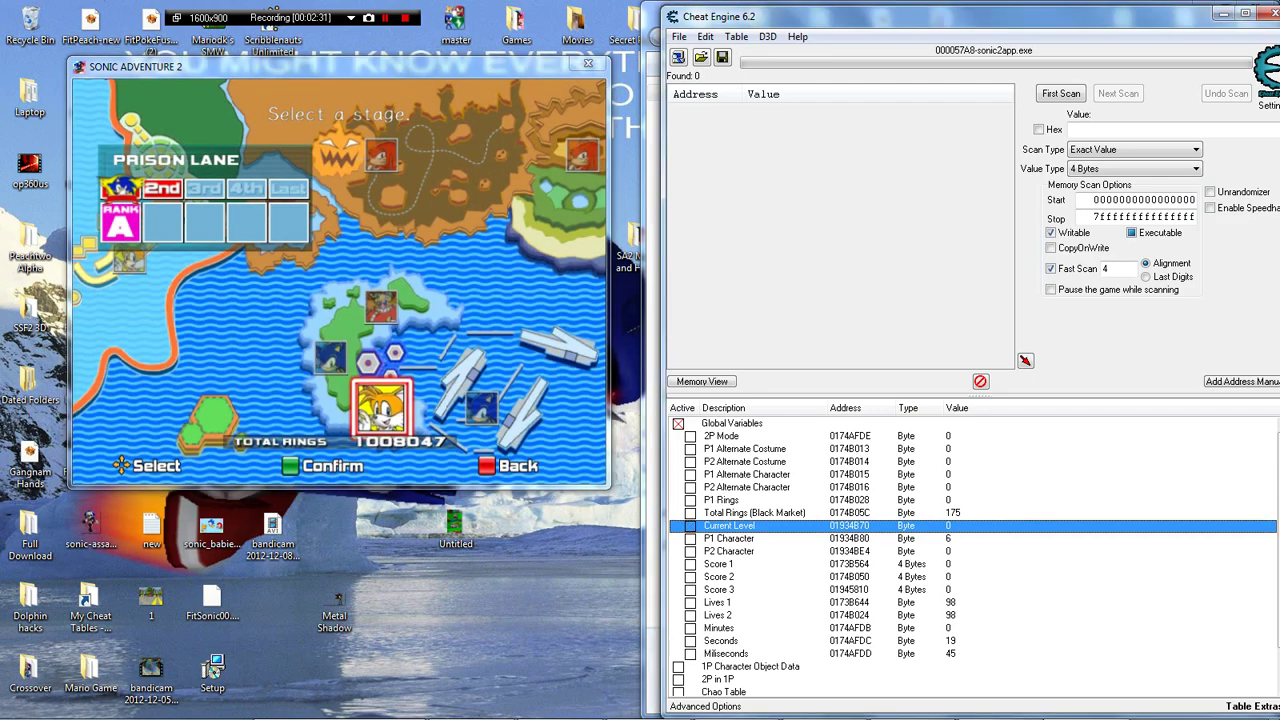
- Set P1 Character to 0 and freeze it
click(948, 538)
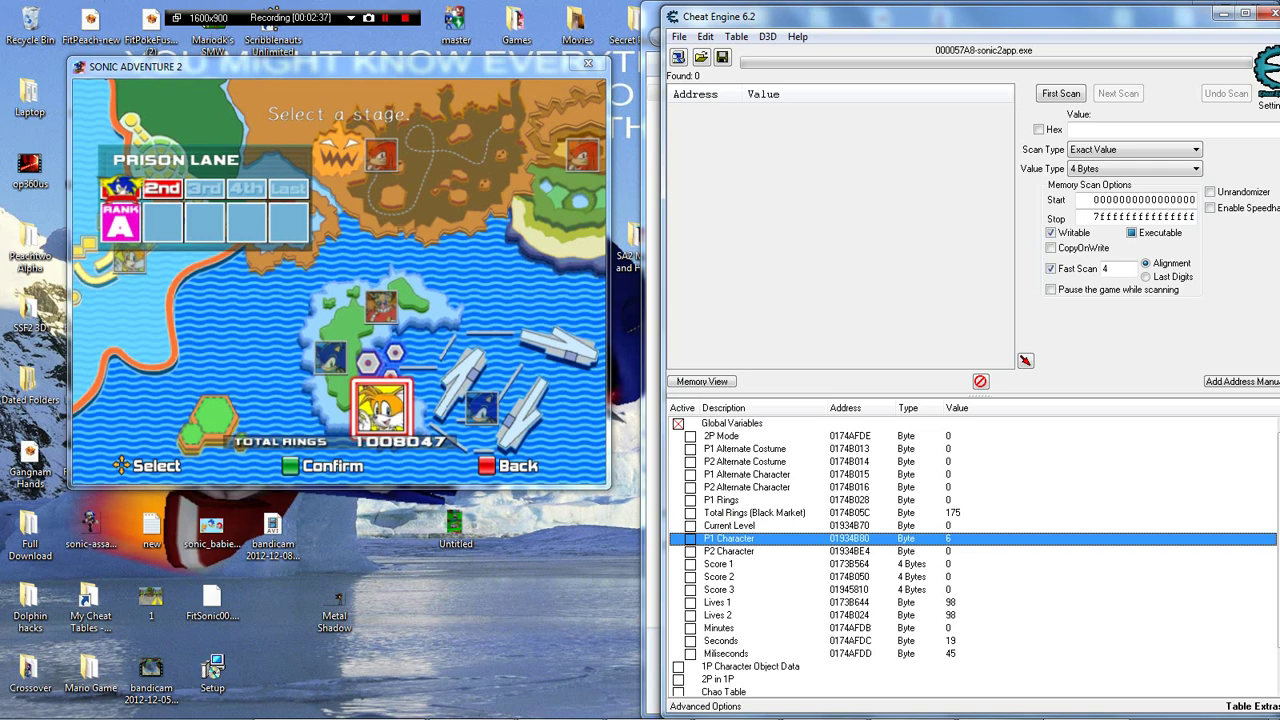
key(Return)
text(0)
key(Return)
- Return to the game and start the Radical Highway stage
key(alt+Tab)
key(Left)
key(Left)
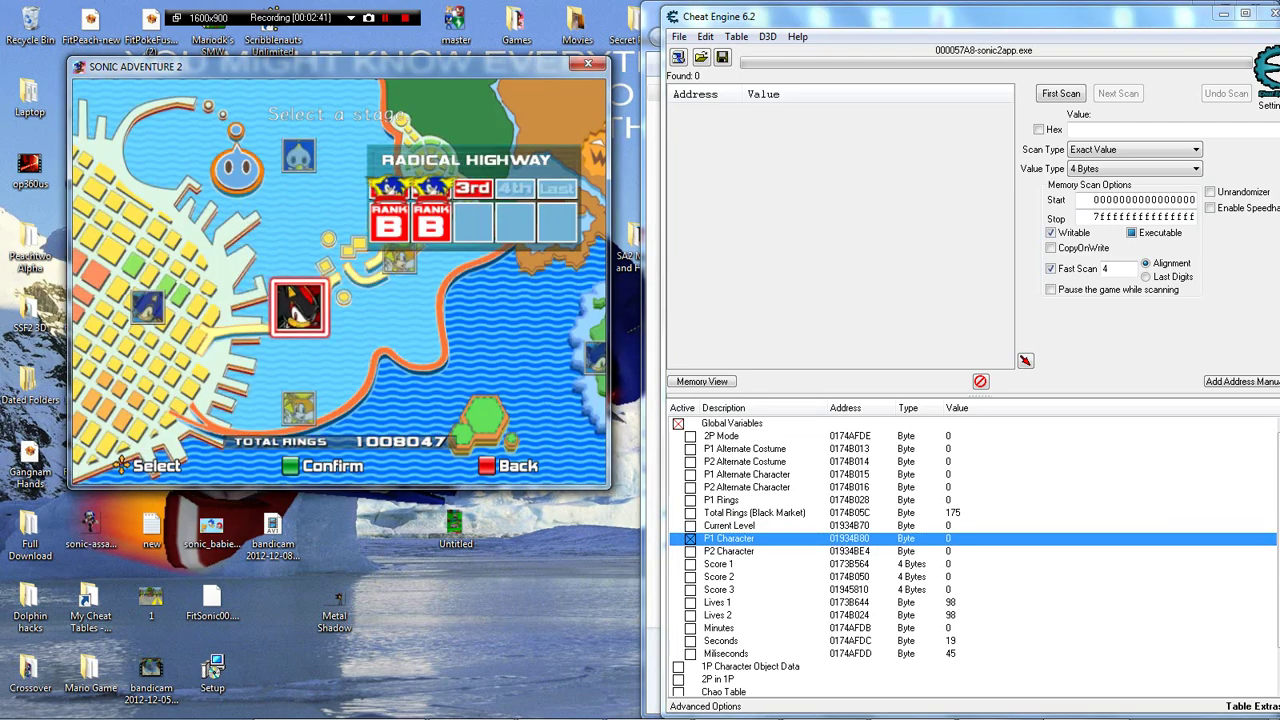
key(Return)
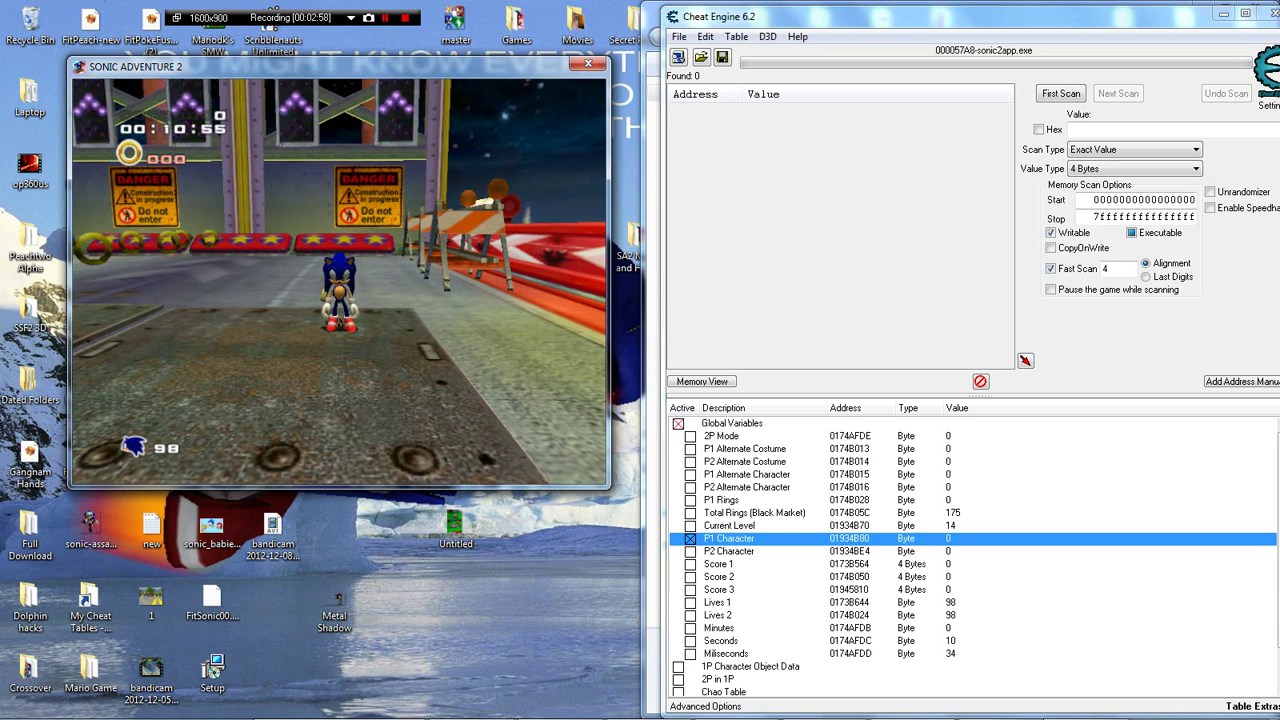
- Expand the 1P Character Object Data group, freeze Upgrades Bitfield and set it to 15
click(679, 667)
scroll(679, 667, down, 3)
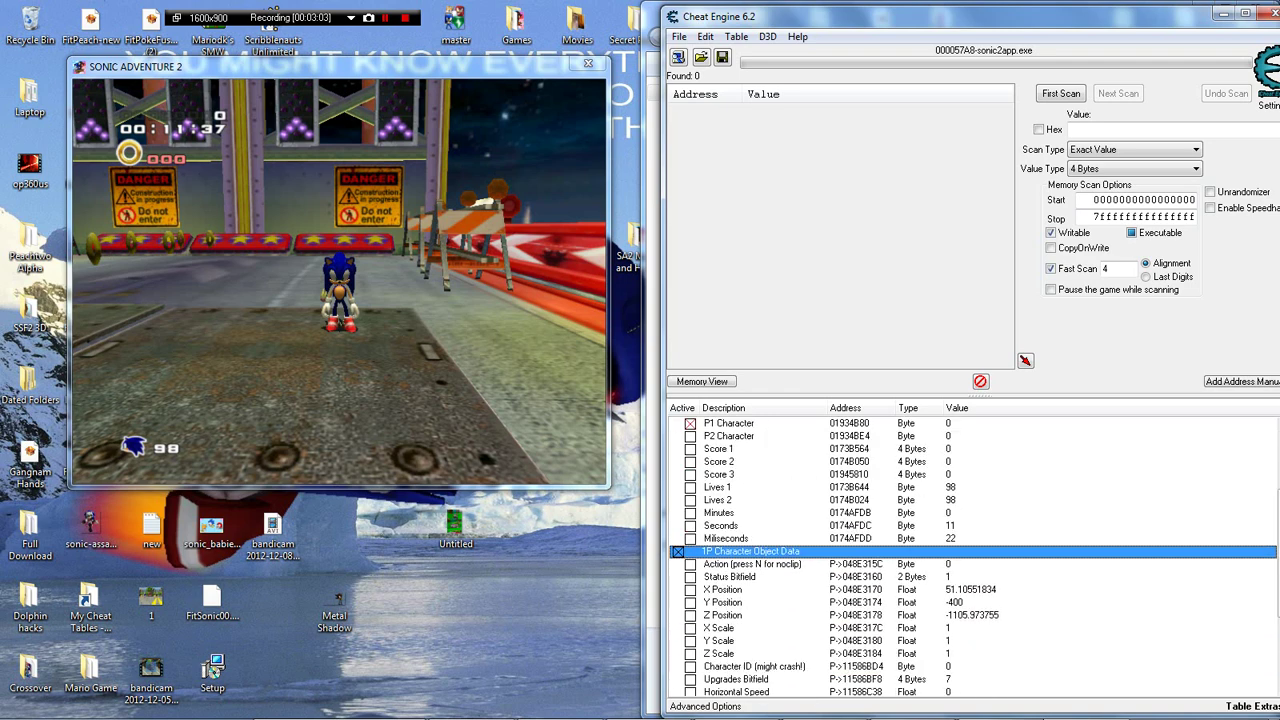
scroll(972, 557, down, 1)
click(737, 641)
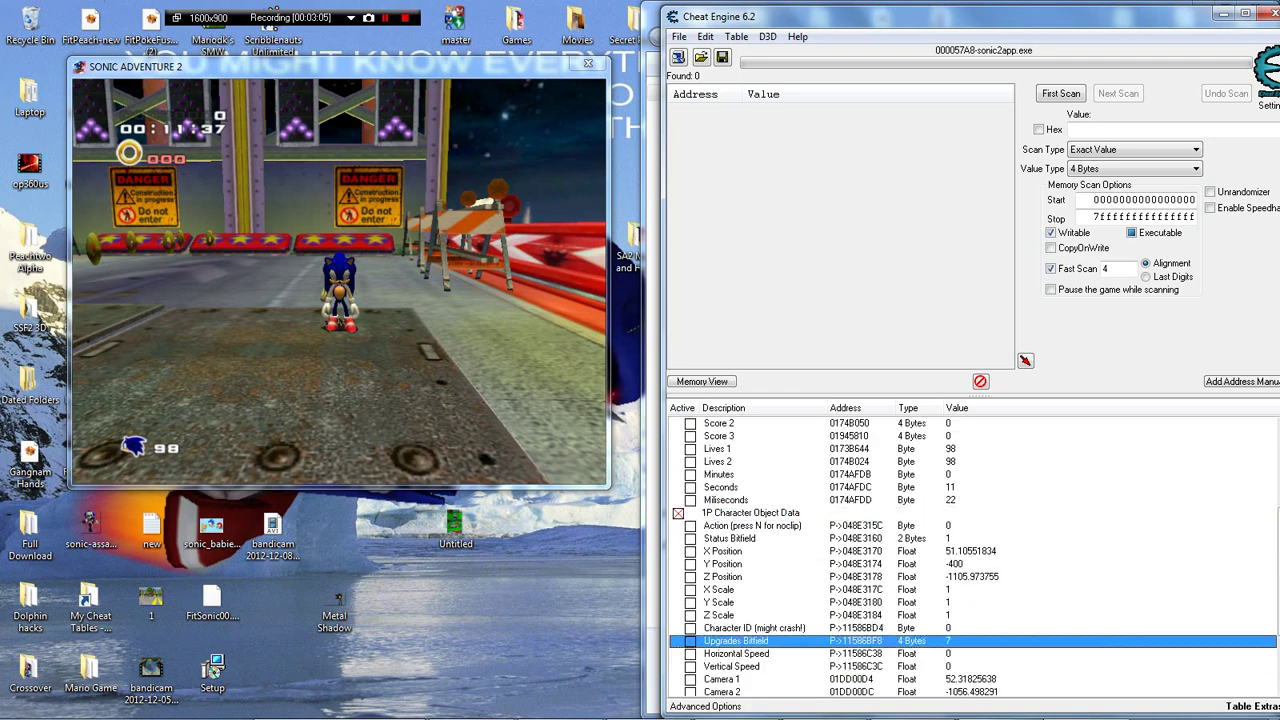
key(Return)
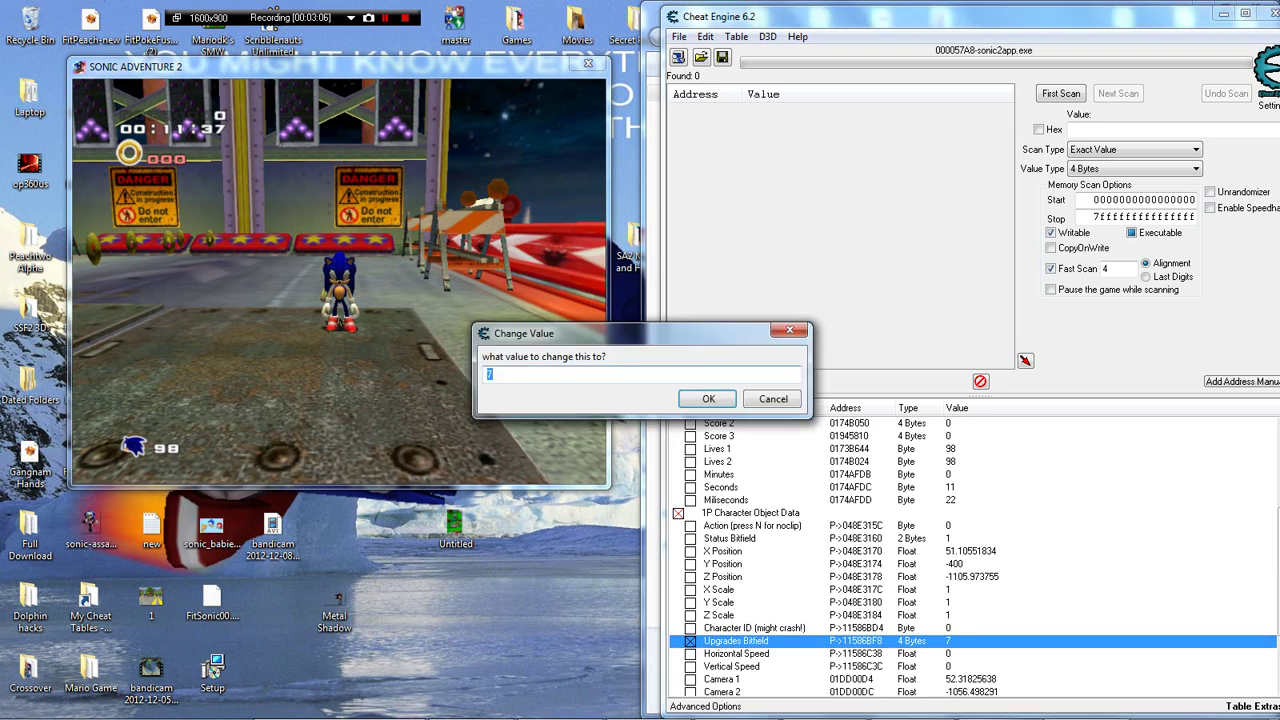
text(15)
key(Return)
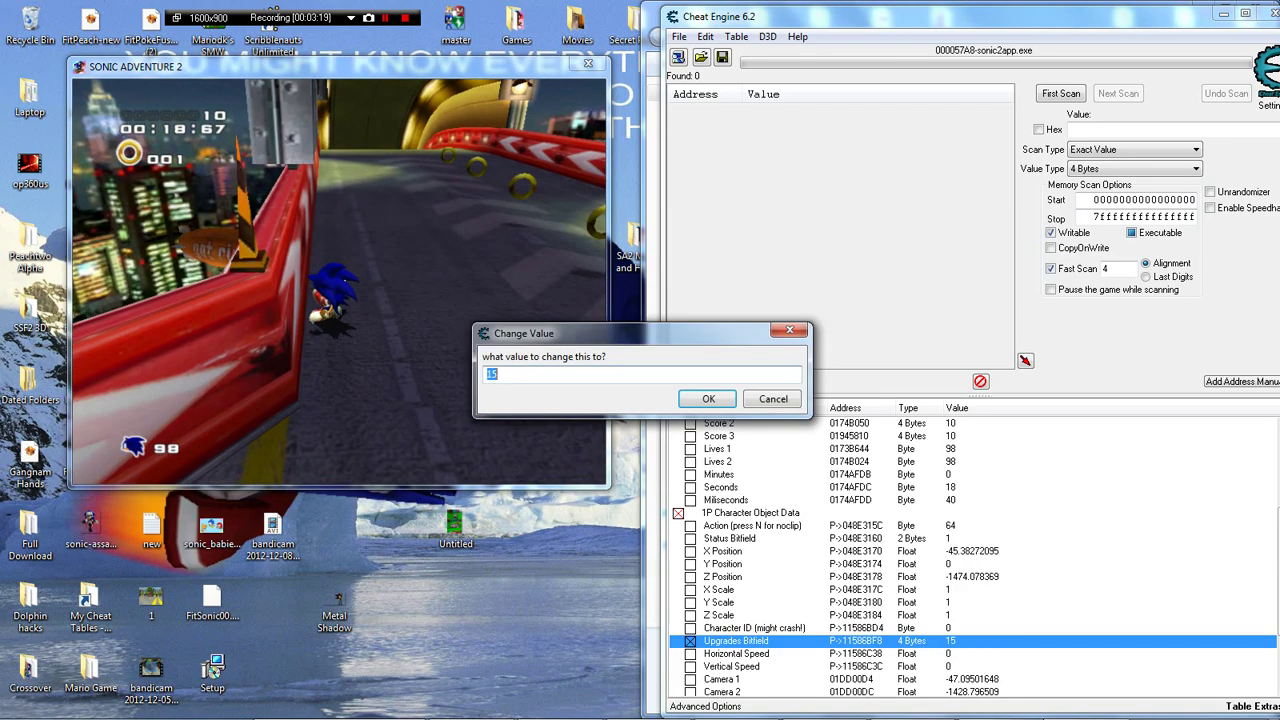
- Try Upgrades Bitfield at 16 and set it back to 15
key(Return)
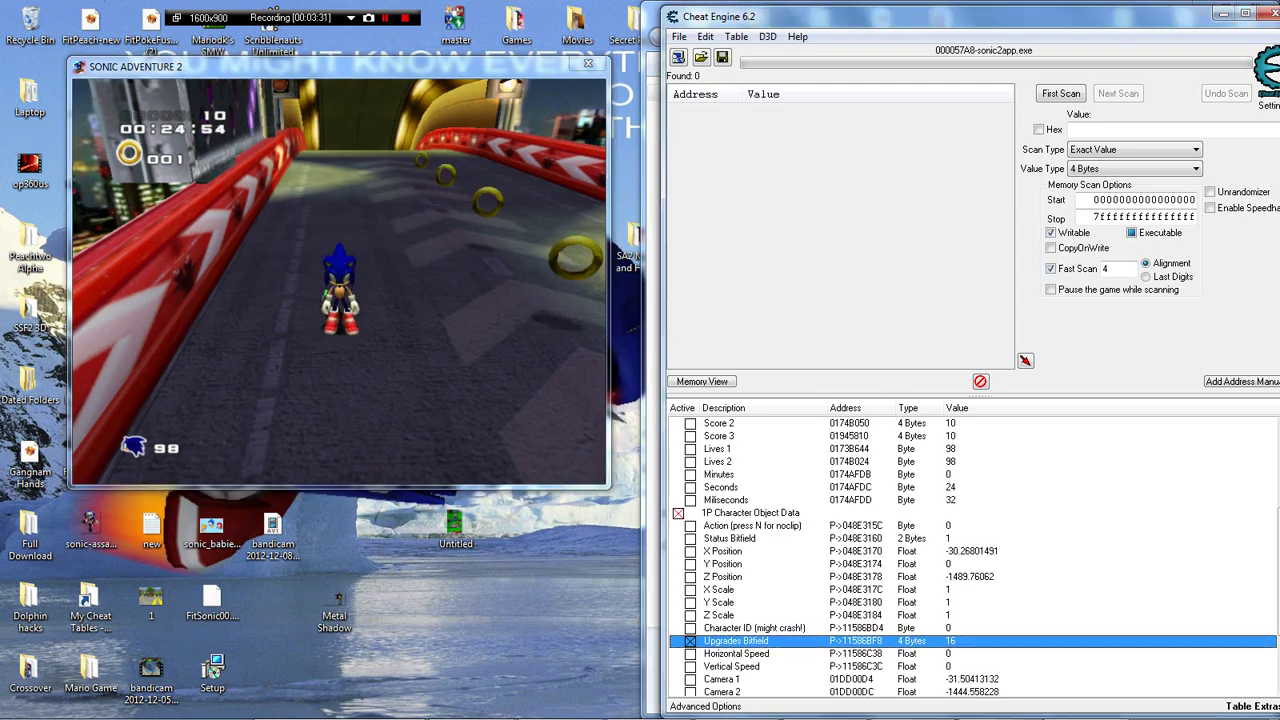
key(Return)
key(Return)
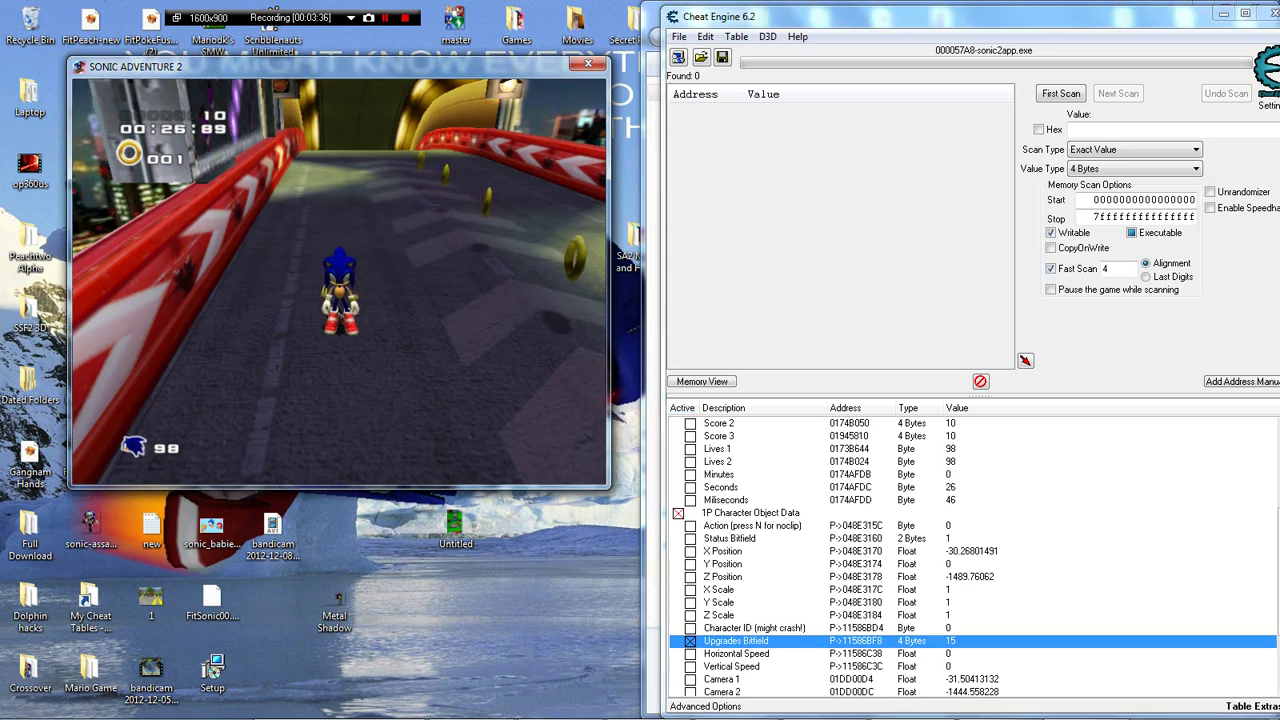
- Set Upgrades Bitfield to 16 and unfreeze it
key(Return)
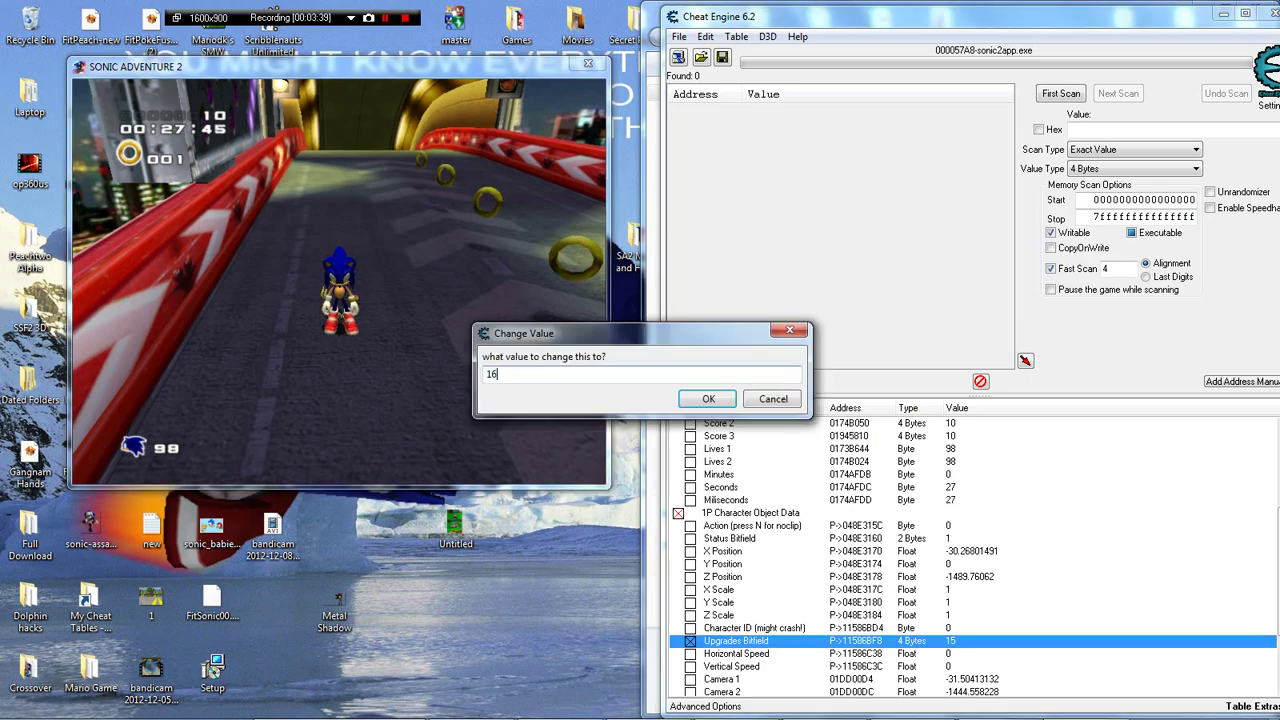
key(Return)
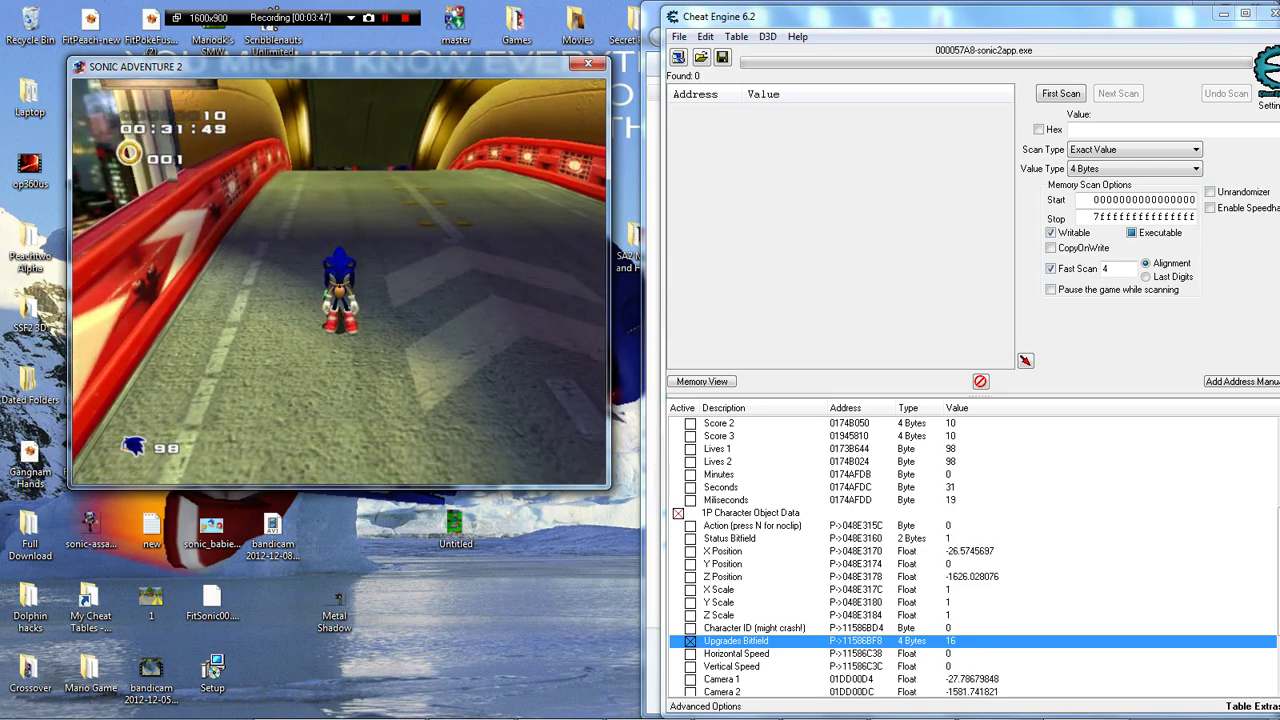
click(690, 641)
click(340, 280)
- Freeze Horizontal Speed and set it to 3 and then to 15 while the character runs through the stage
click(736, 654)
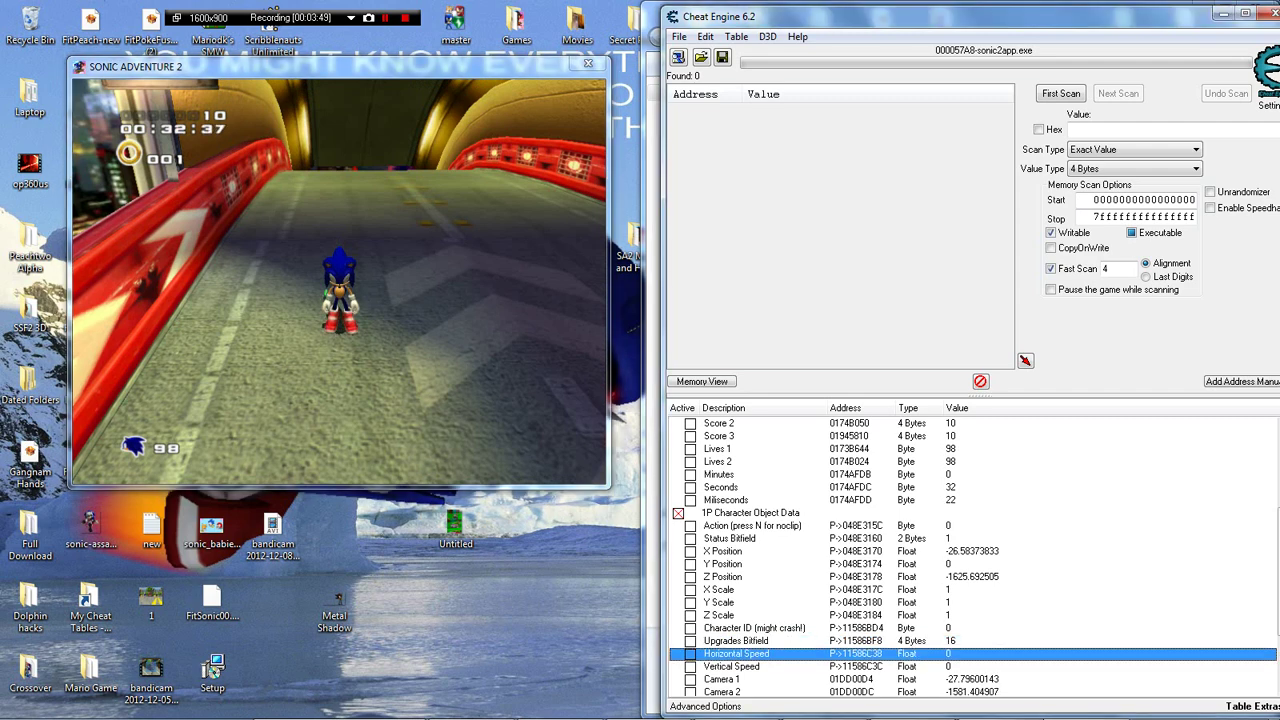
scroll(974, 557, down, 2)
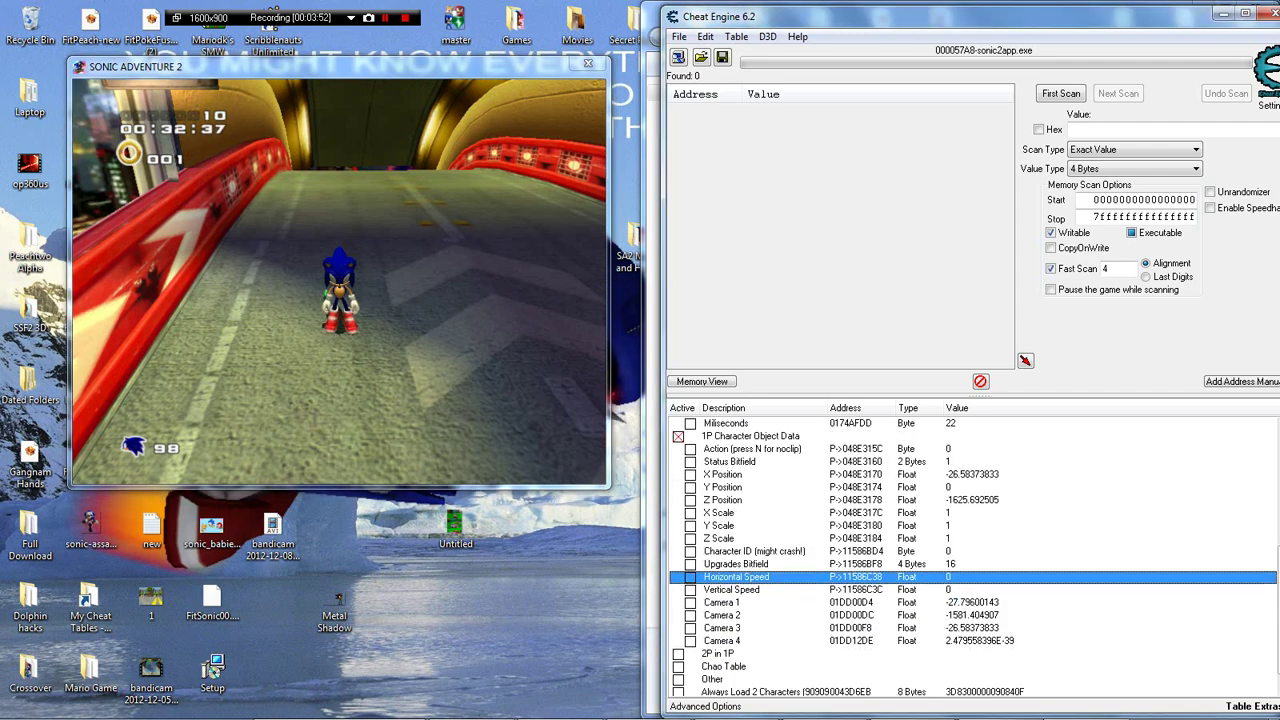
click(340, 280)
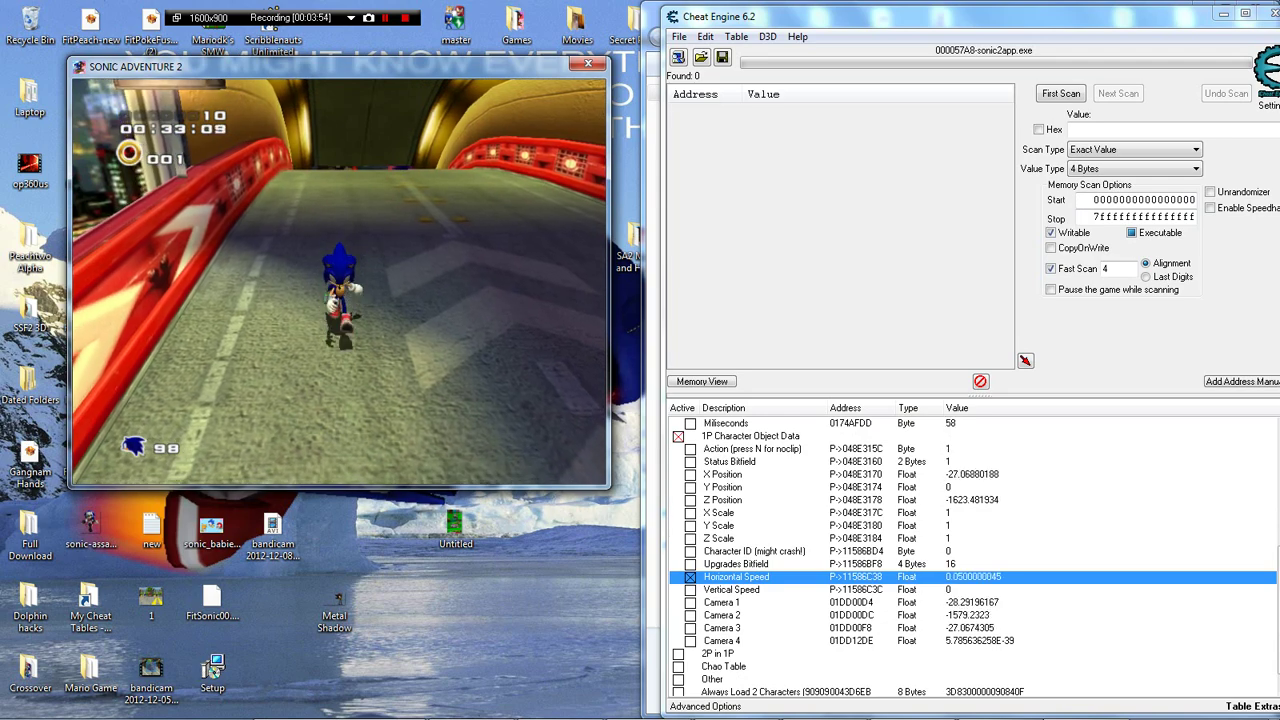
double_click(962, 577)
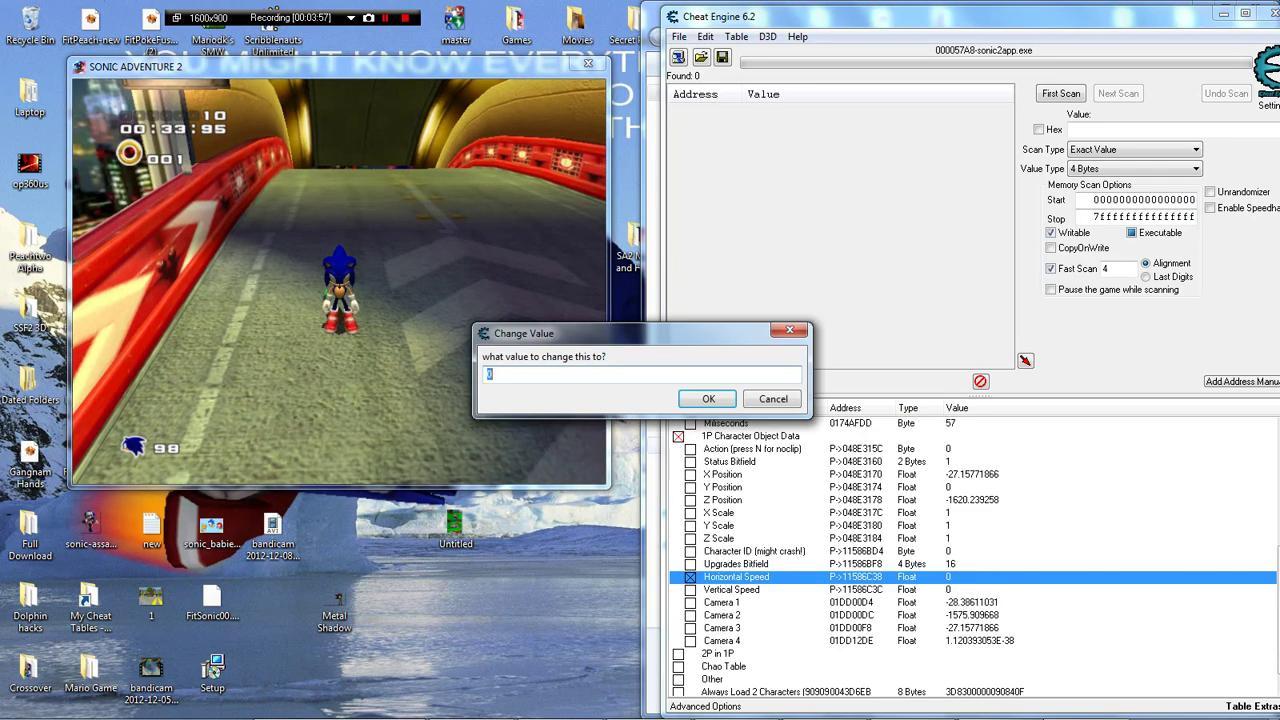
key(Return)
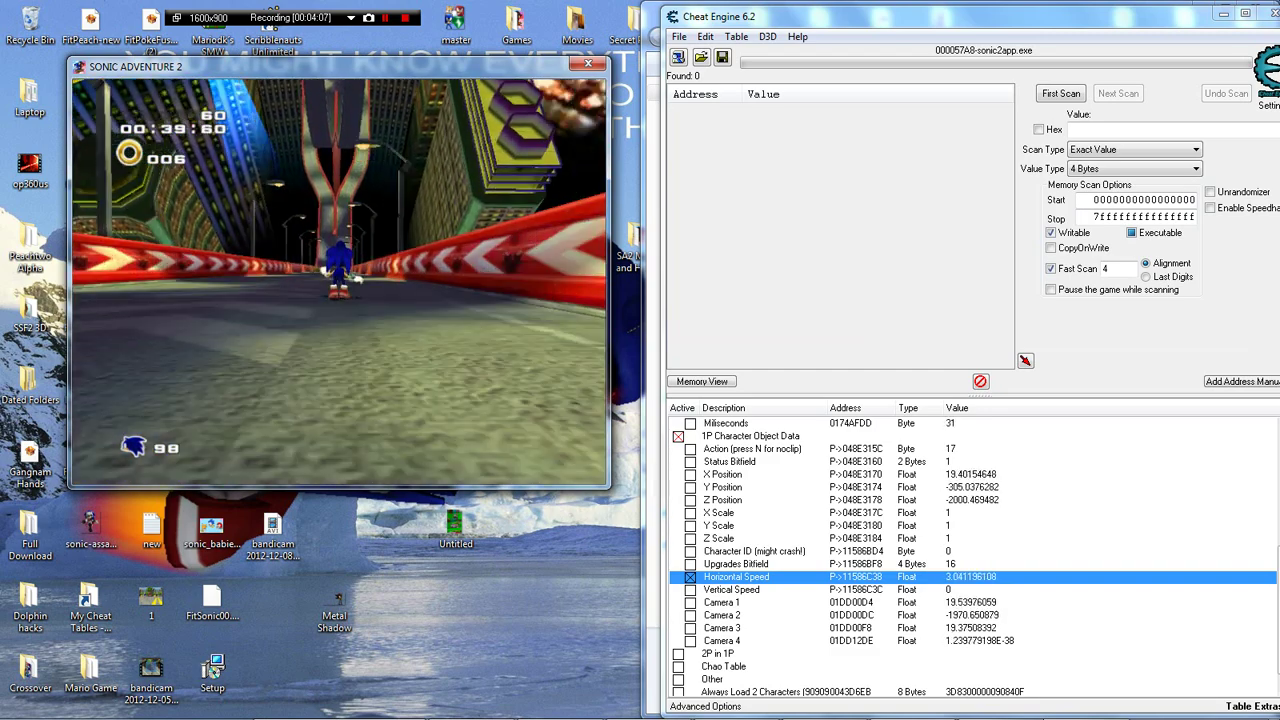
key(Return)
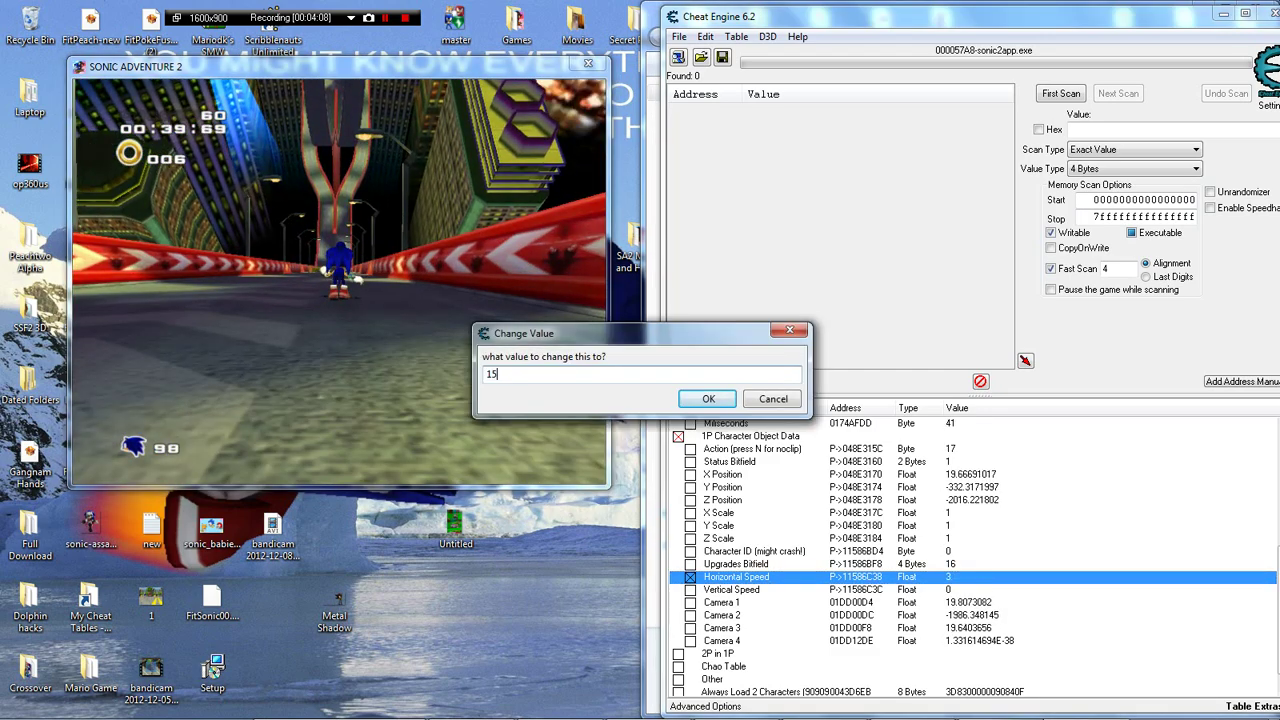
key(Return)
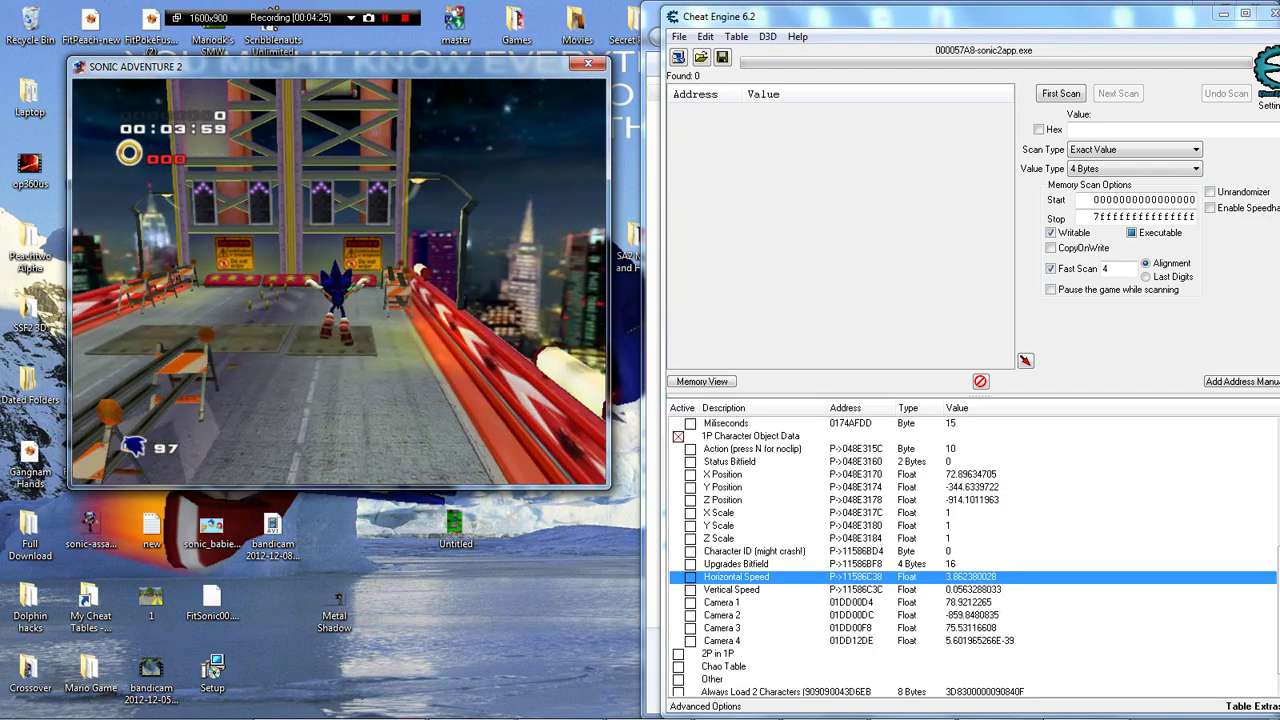
- Freeze X Scale and set it to 0 and then to -1, trying each value in the game
click(948, 513)
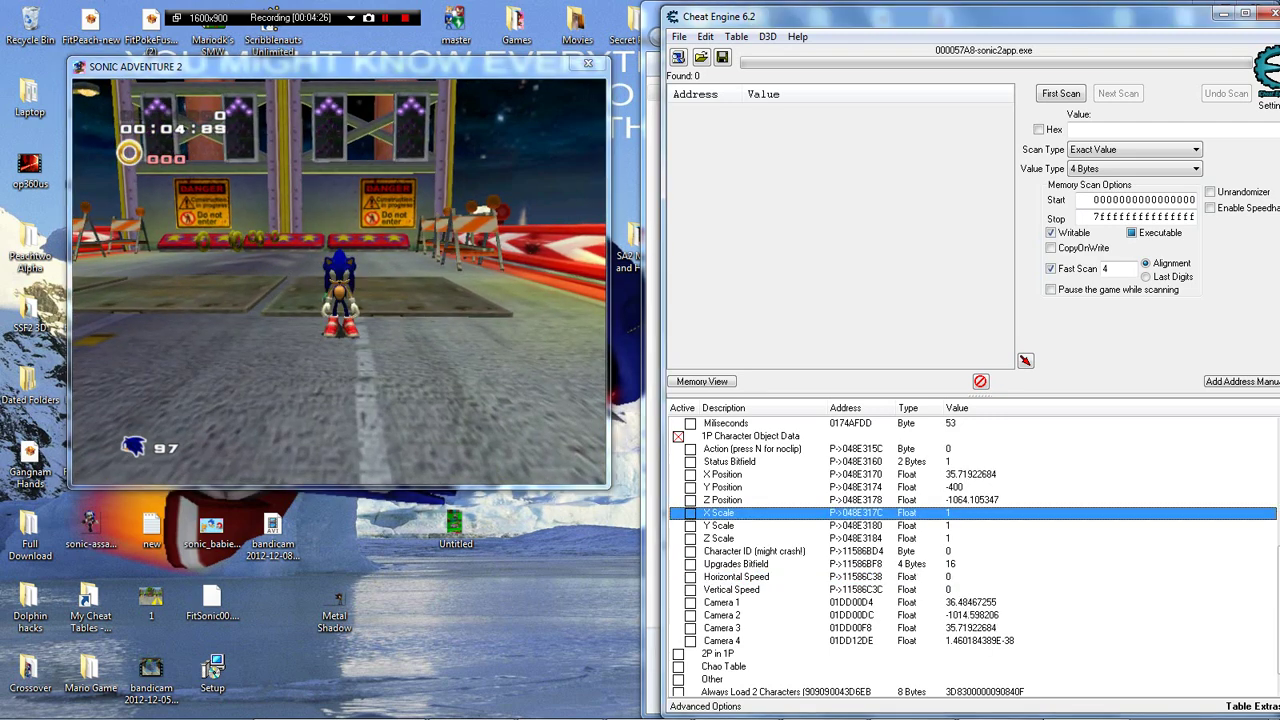
click(948, 526)
click(948, 538)
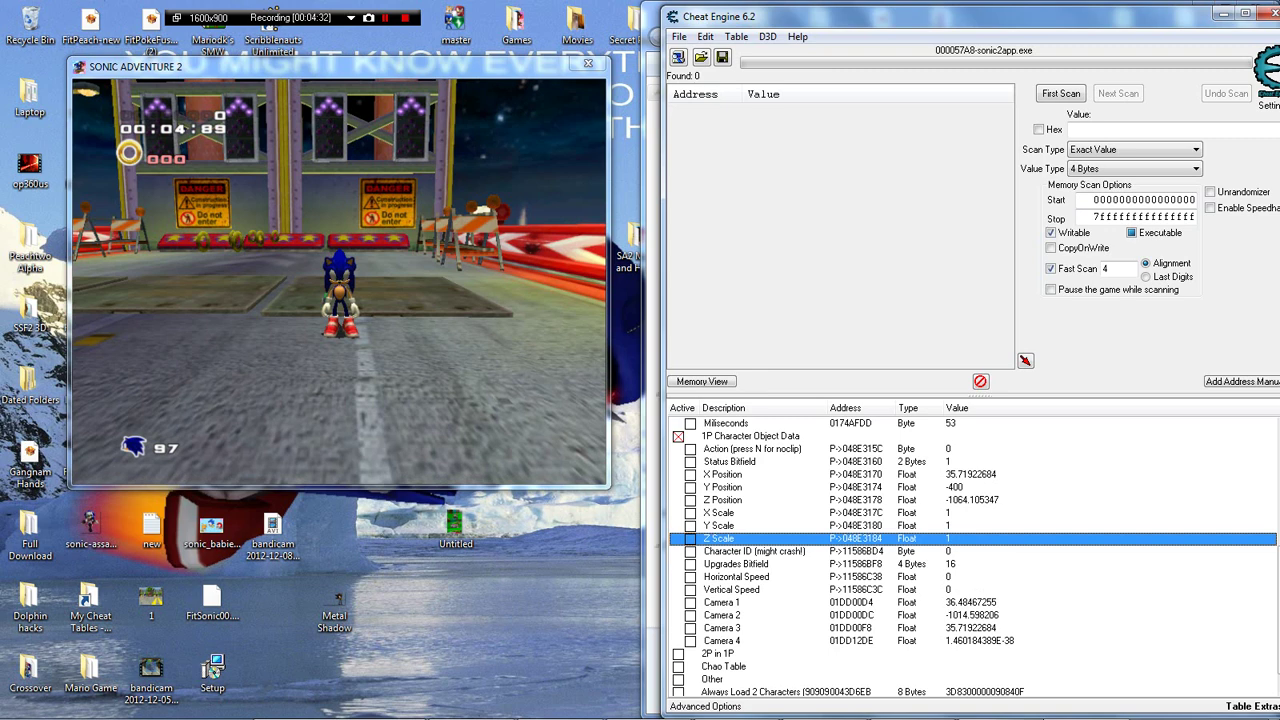
click(690, 513)
key(Return)
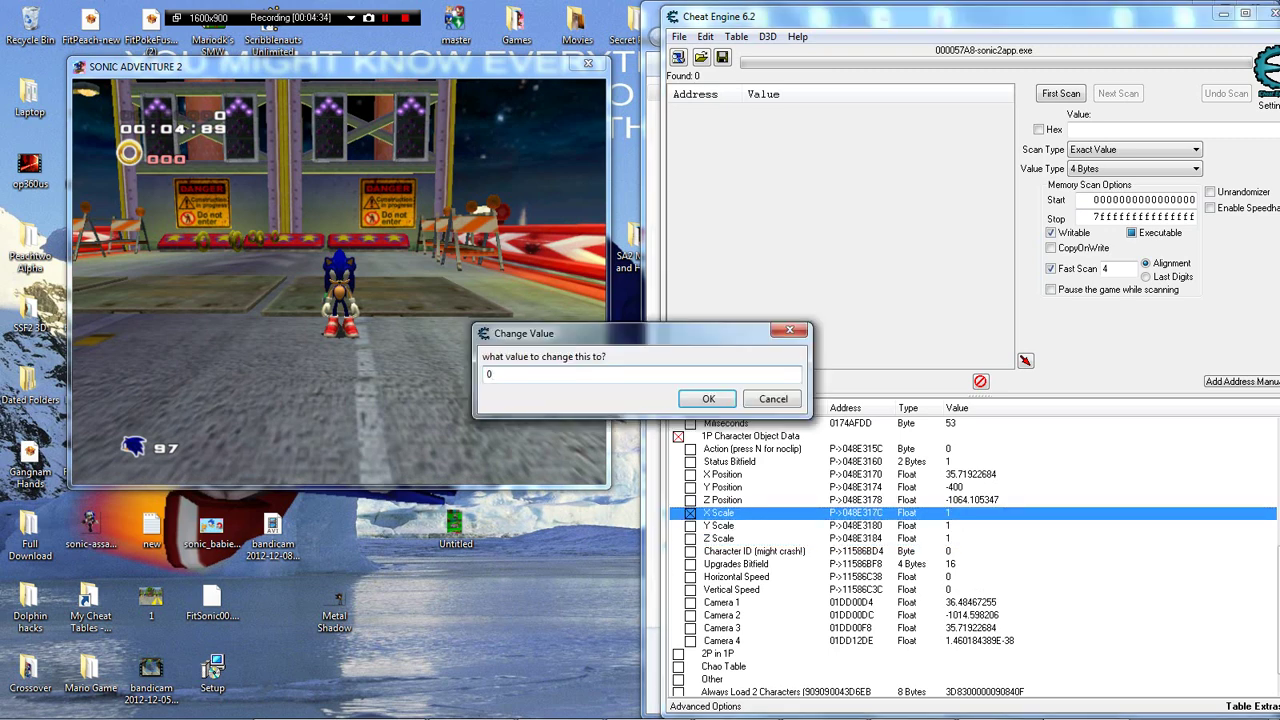
key(Return)
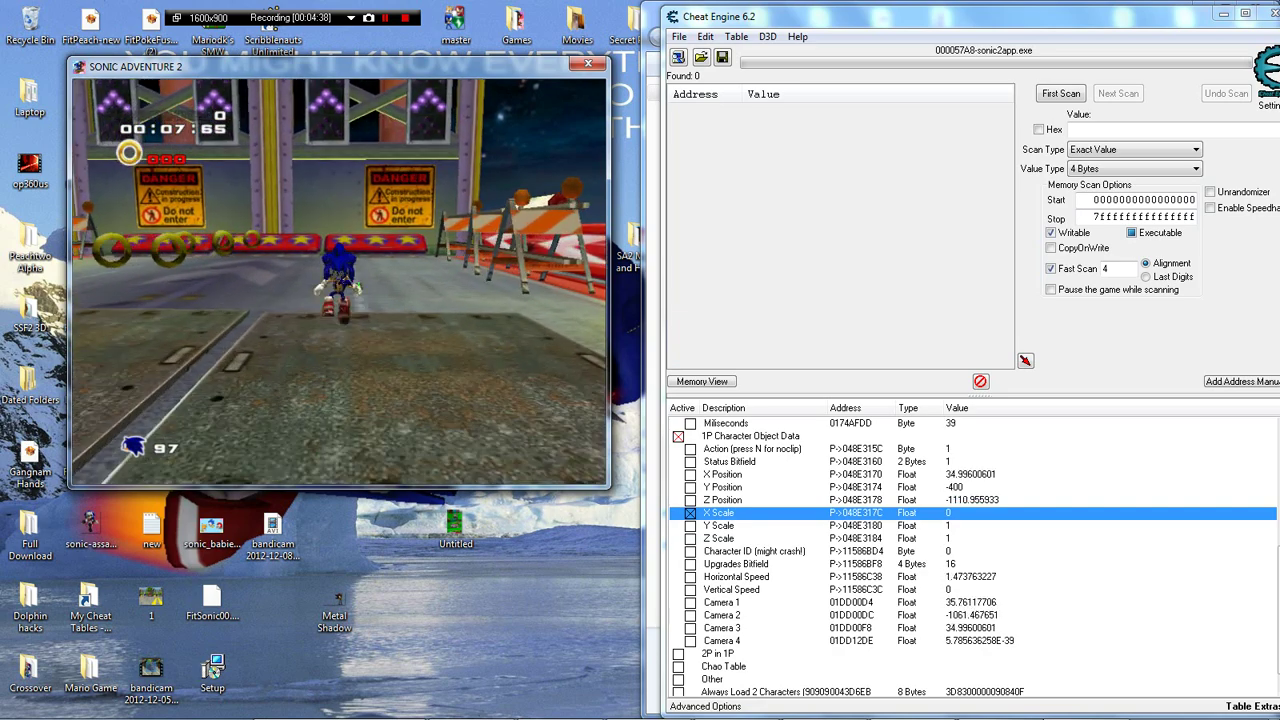
key(Return)
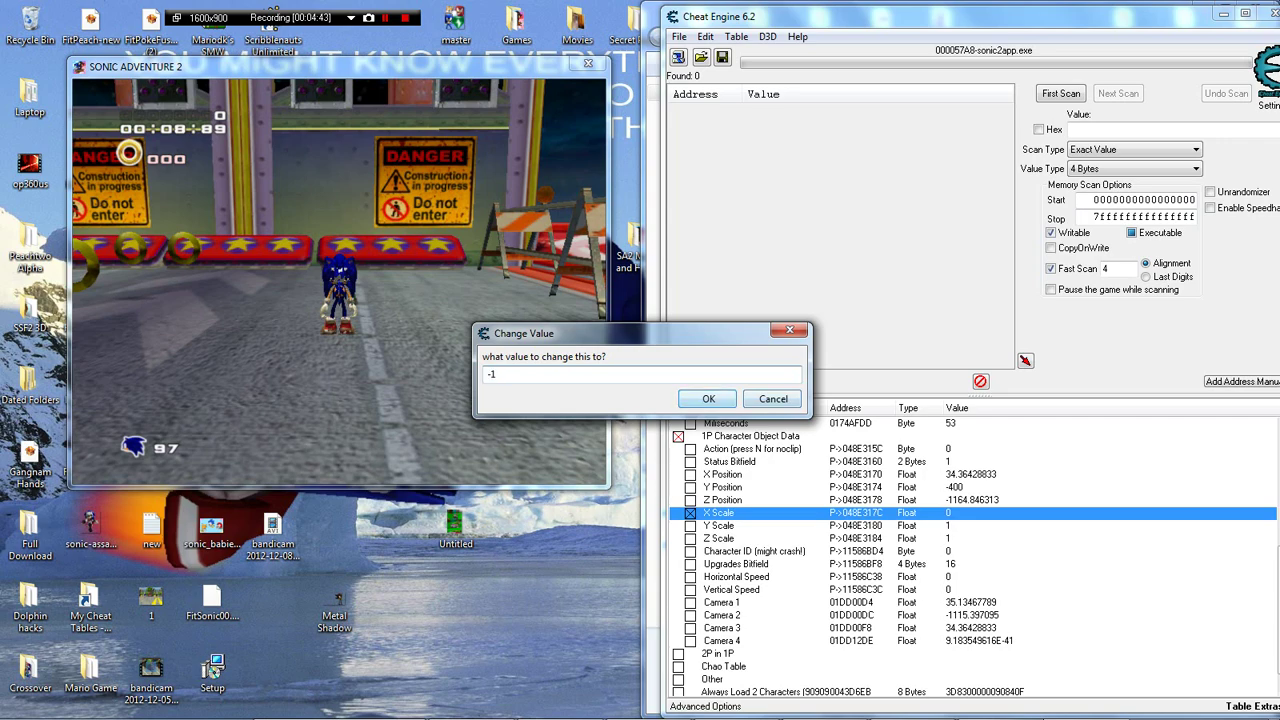
key(Return)
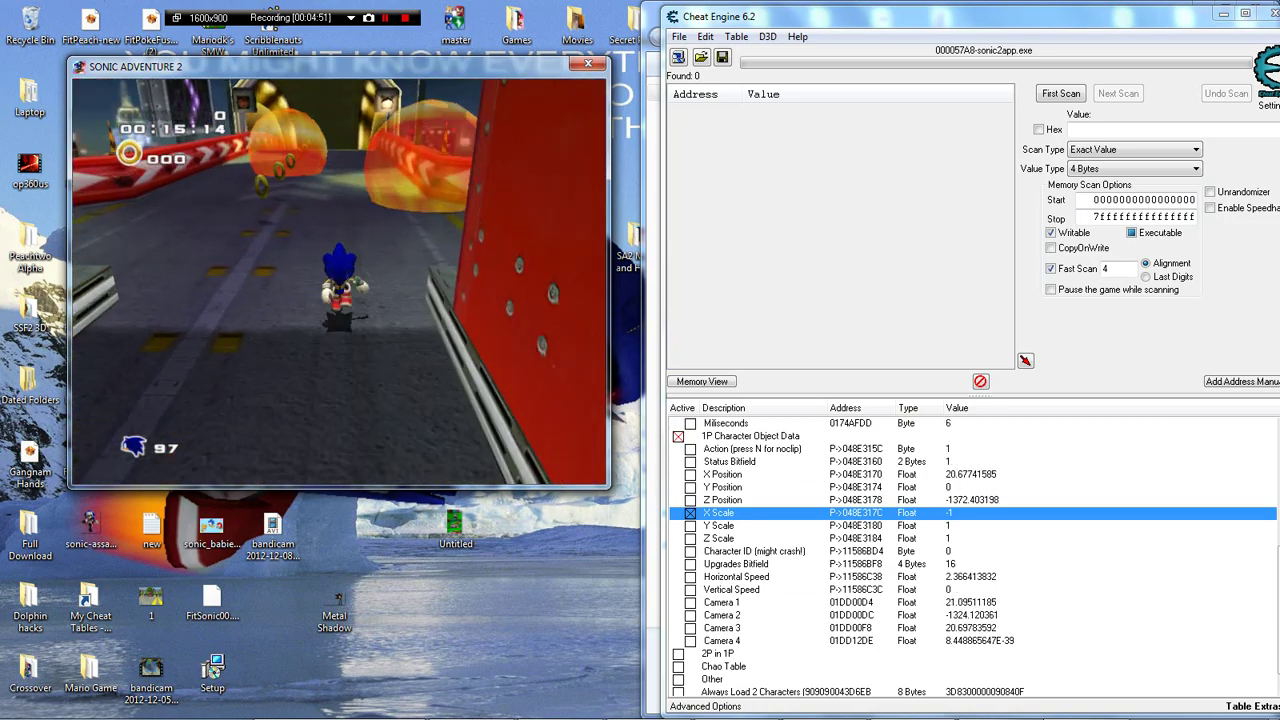
- Set X Scale back to 1 and unfreeze it
double_click(950, 513)
text(1)
key(Return)
- Try Y Scale at -1 in the game and set it back to 1
key(Down)
key(Return)
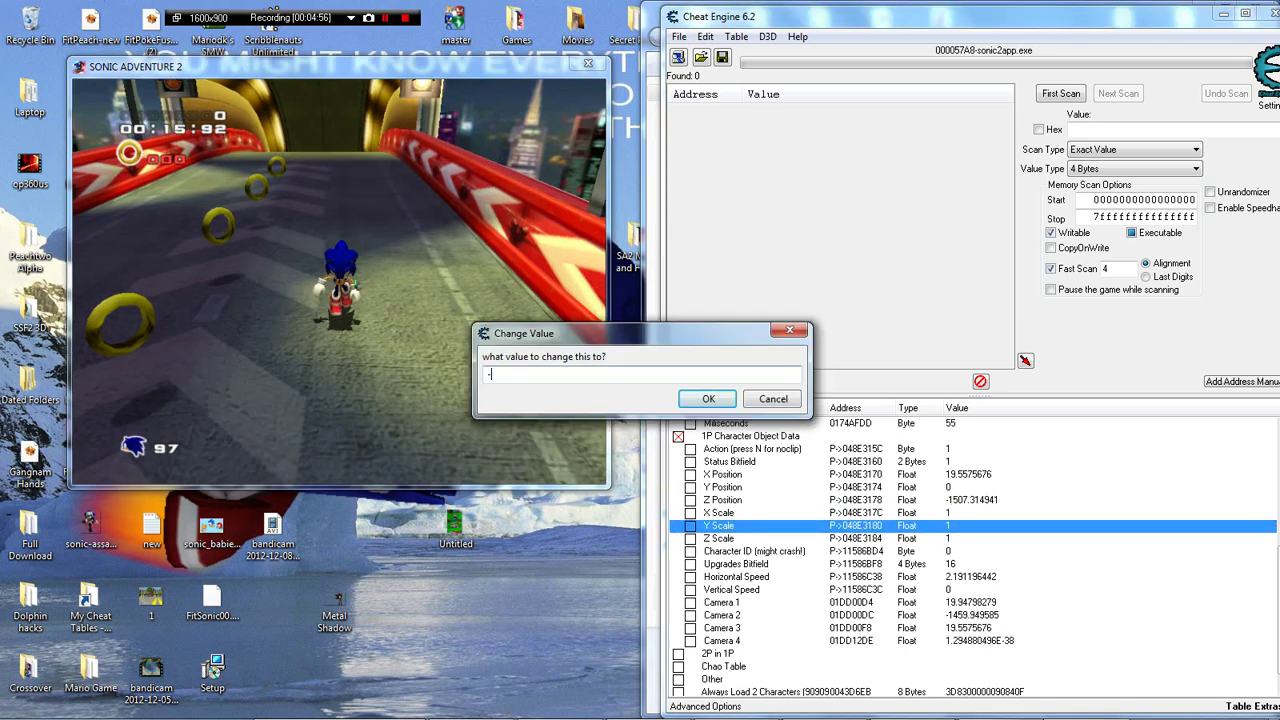
text(-1)
key(Return)
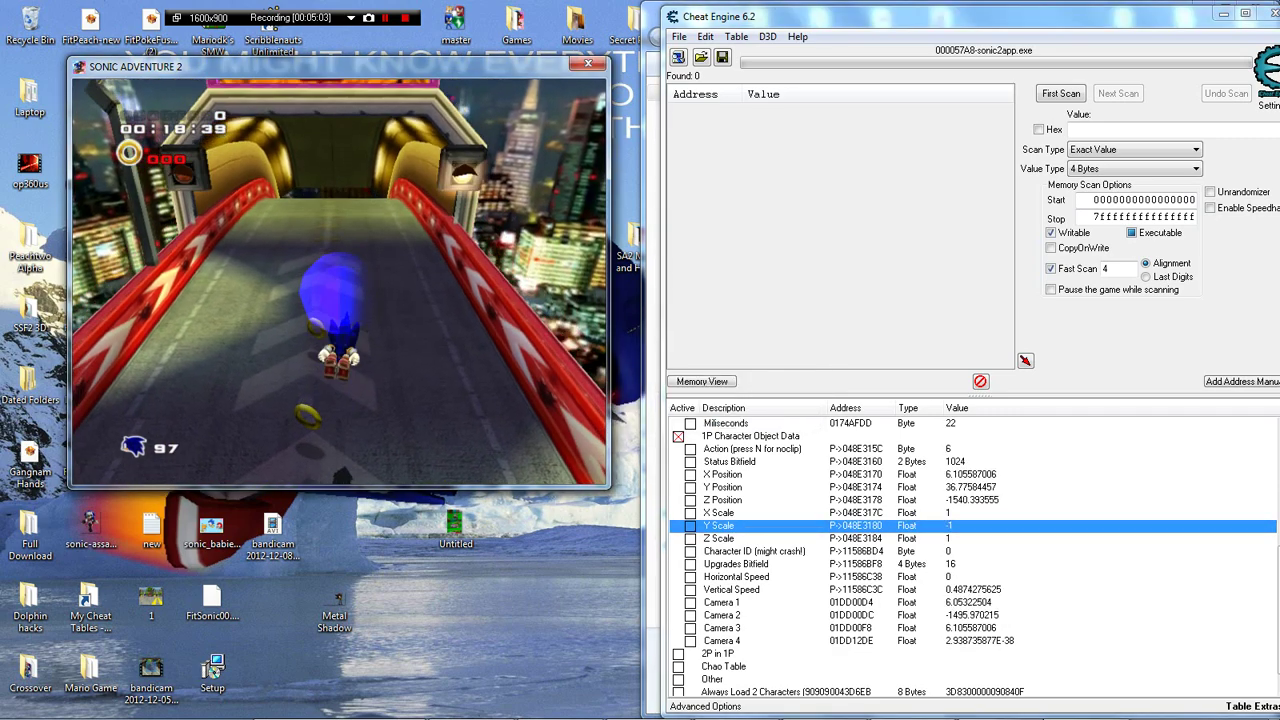
key(Return)
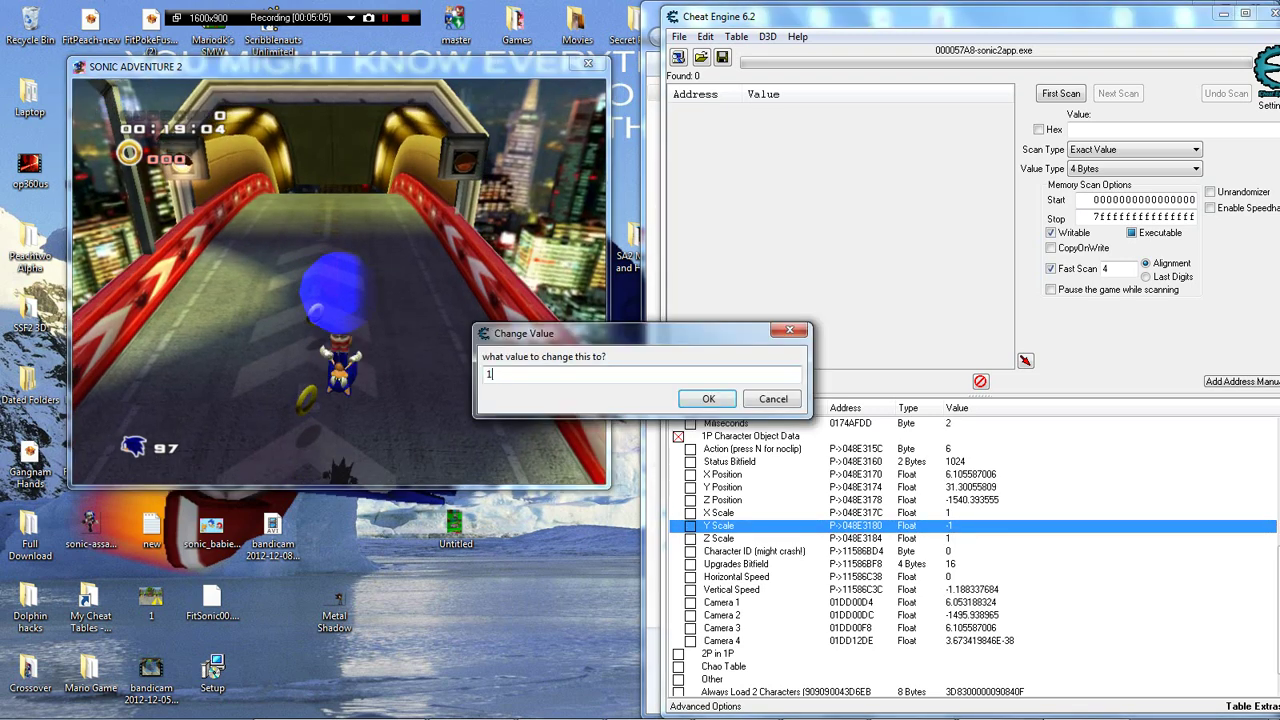
key(Return)
- Try Z Scale at -1 in the game and set it back to 1
key(Down)
key(Return)
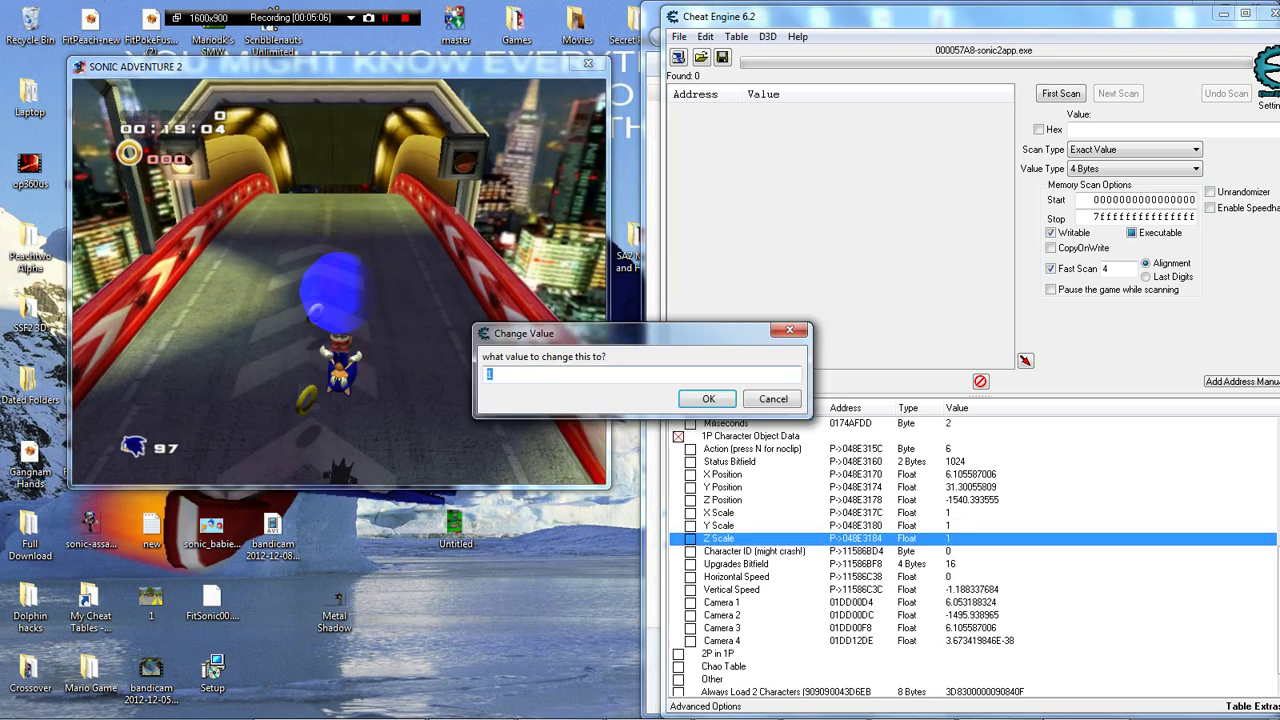
text(-1)
key(Return)
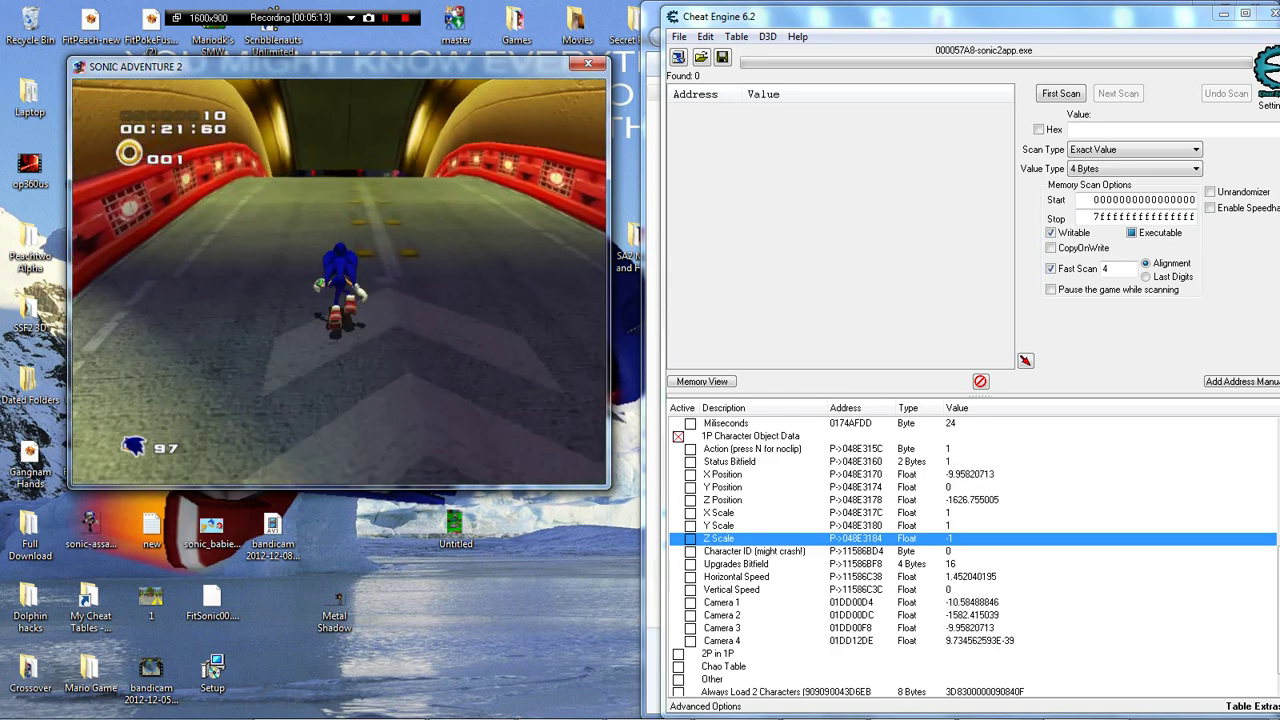
double_click(950, 538)
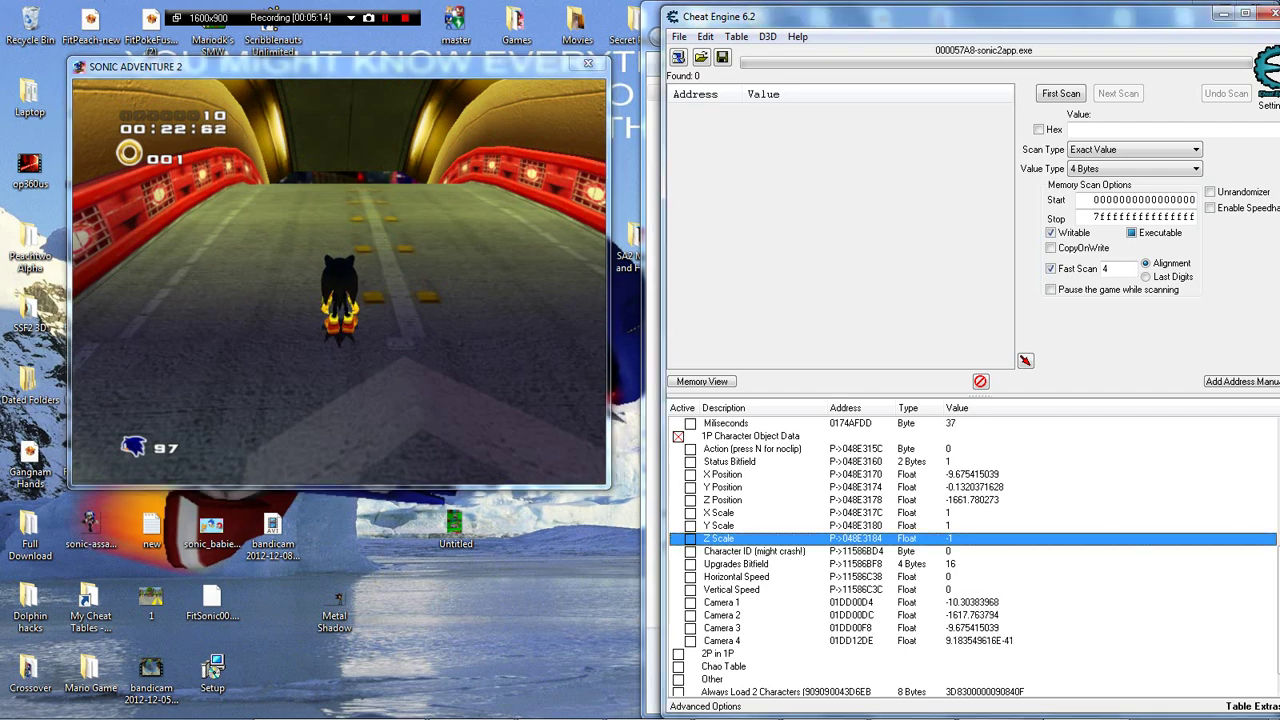
text(1)
key(Return)
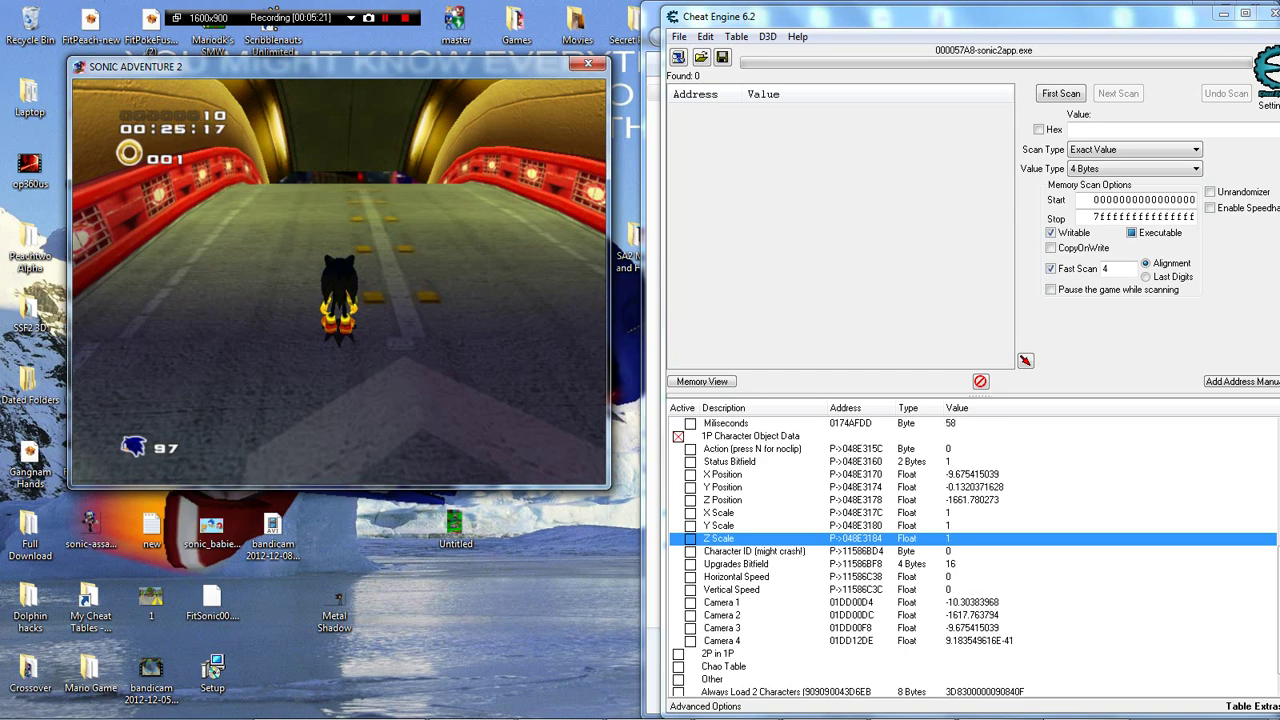
- Unfreeze P1 Character in Global Variables and review the P1 Character, P2 Character and Character ID entries
click(950, 551)
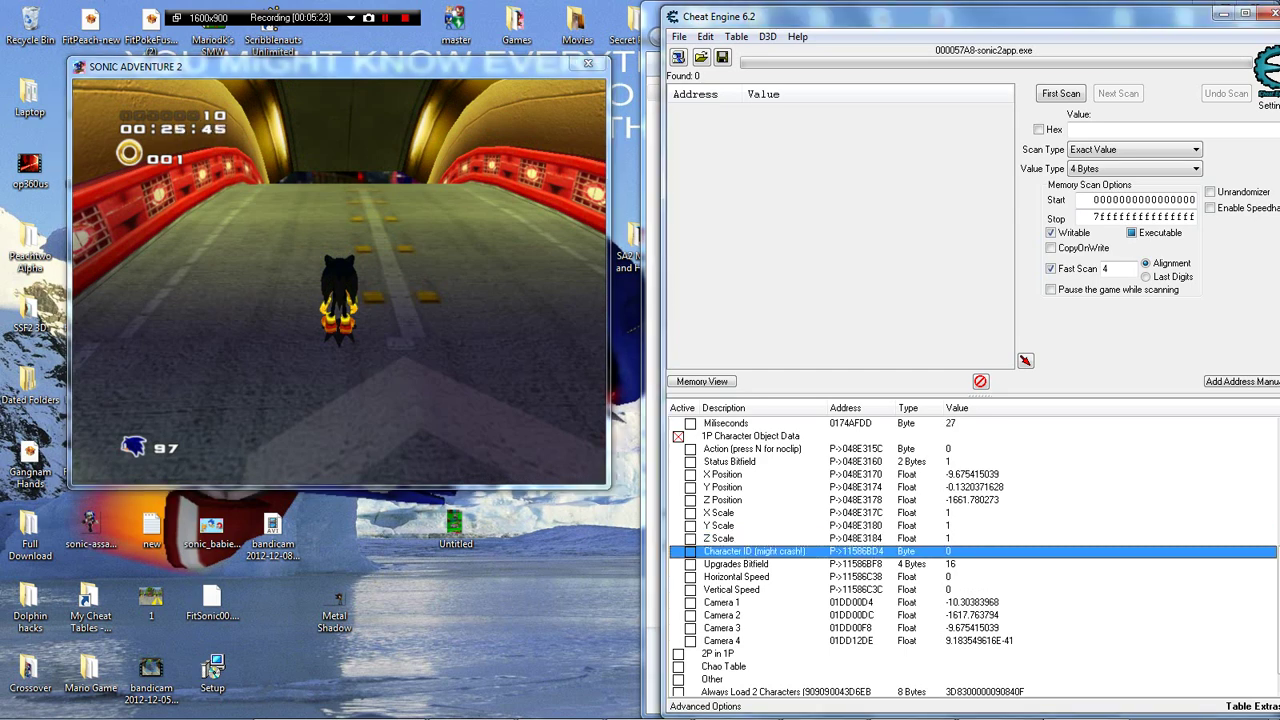
scroll(974, 558, up, 6)
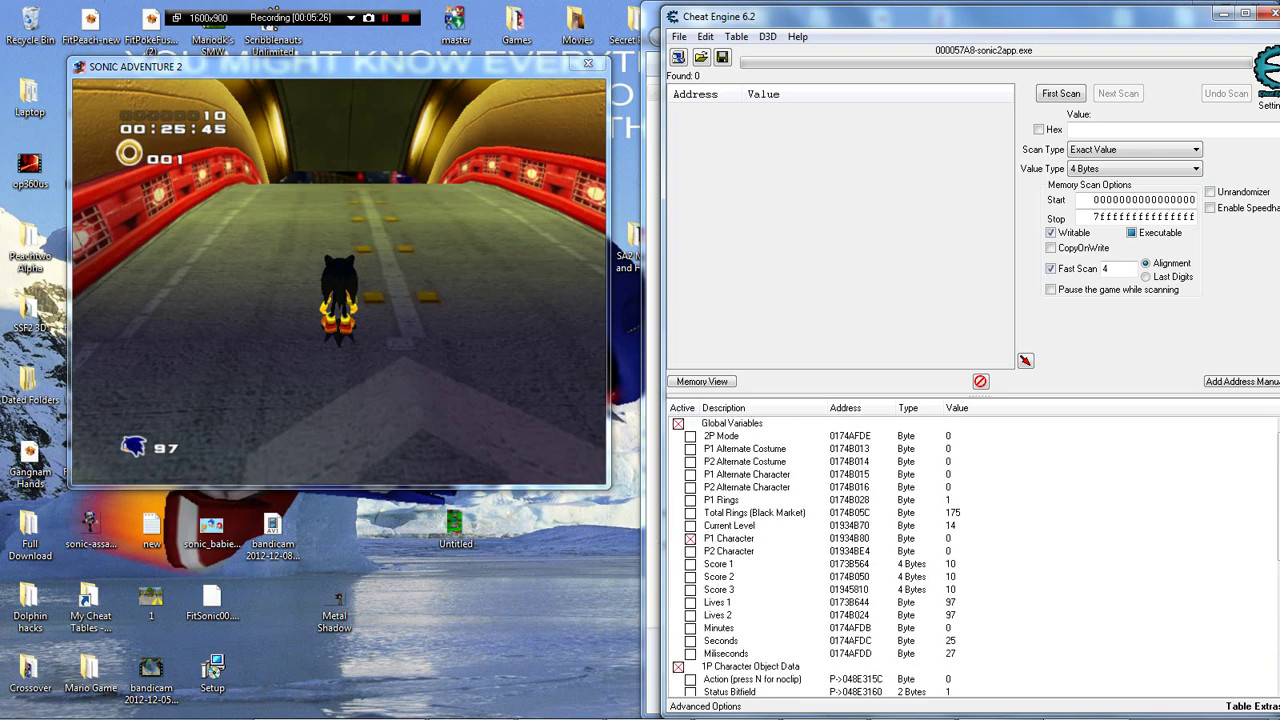
click(960, 538)
click(960, 602)
scroll(960, 602, down, 5)
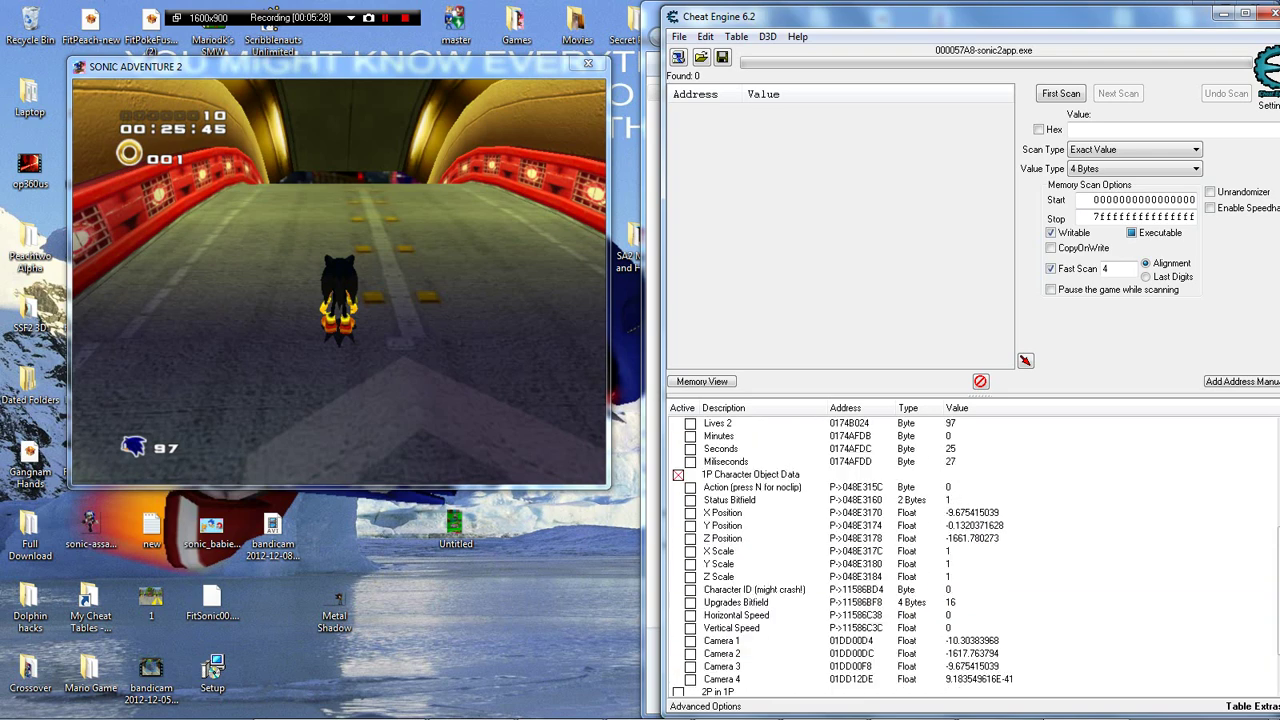
scroll(974, 558, up, 3)
scroll(974, 558, up, 1)
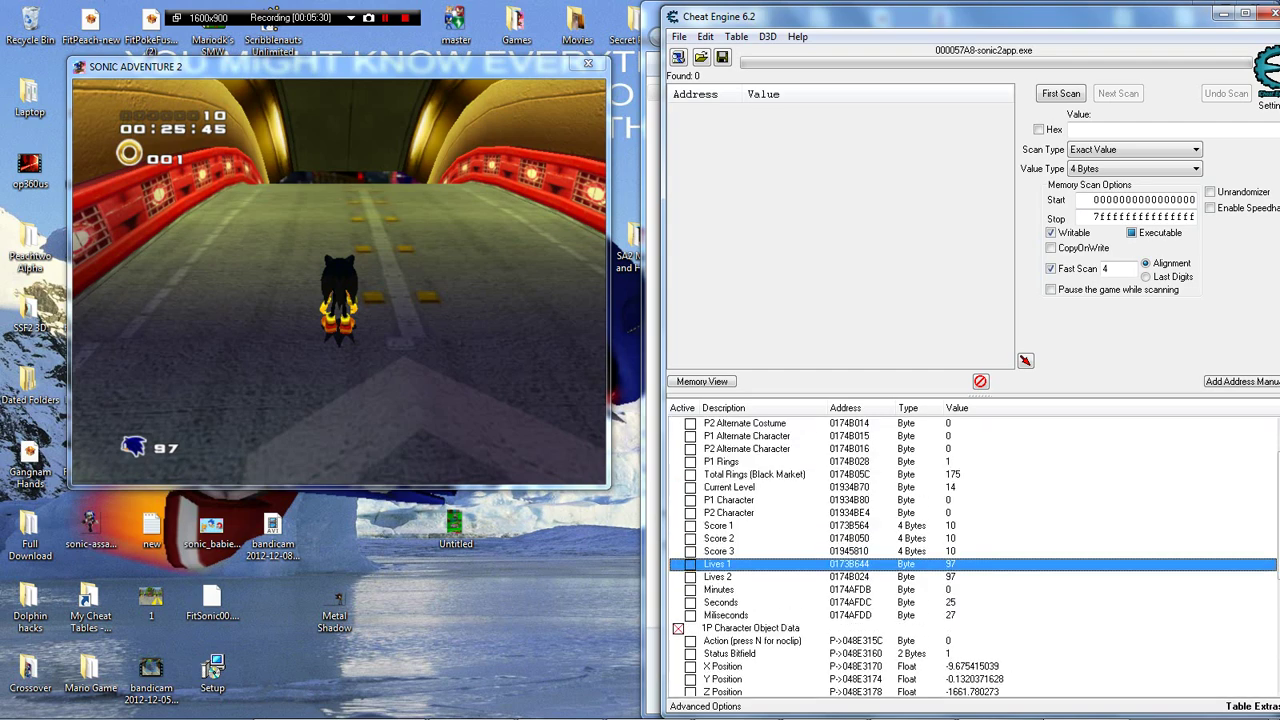
click(960, 500)
click(960, 513)
scroll(974, 558, down, 4)
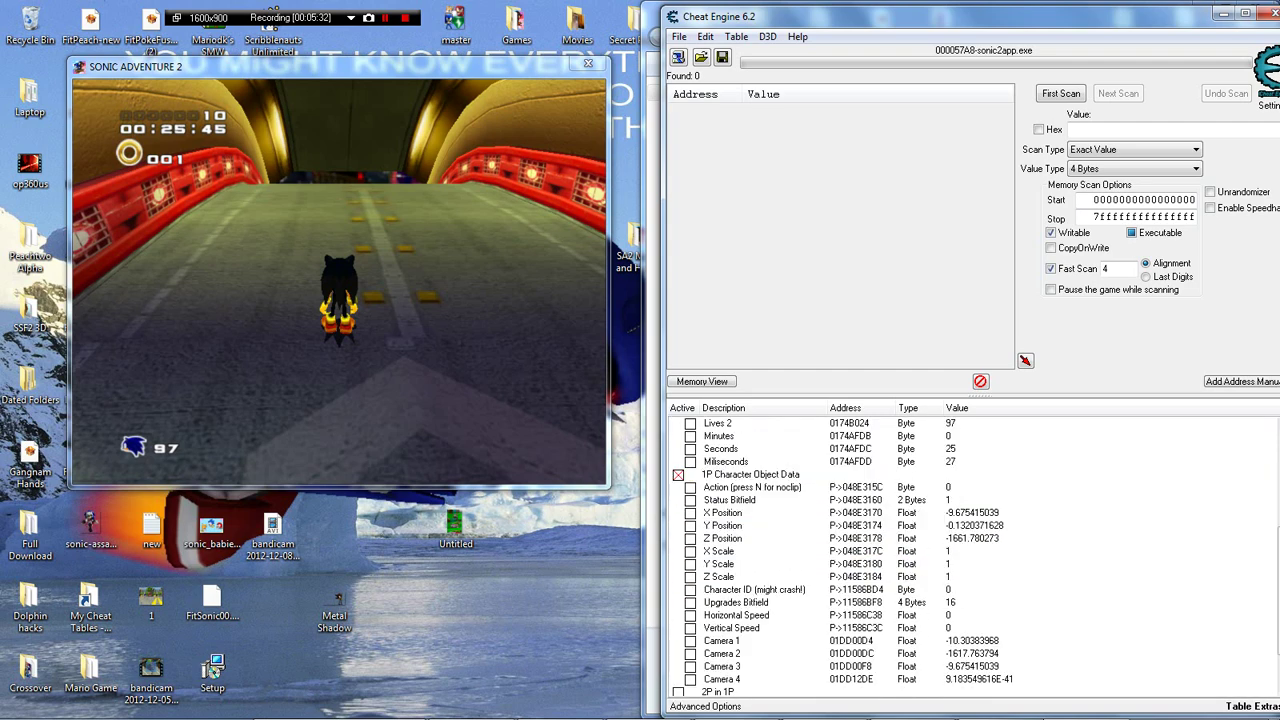
click(960, 590)
scroll(960, 590, down, 2)
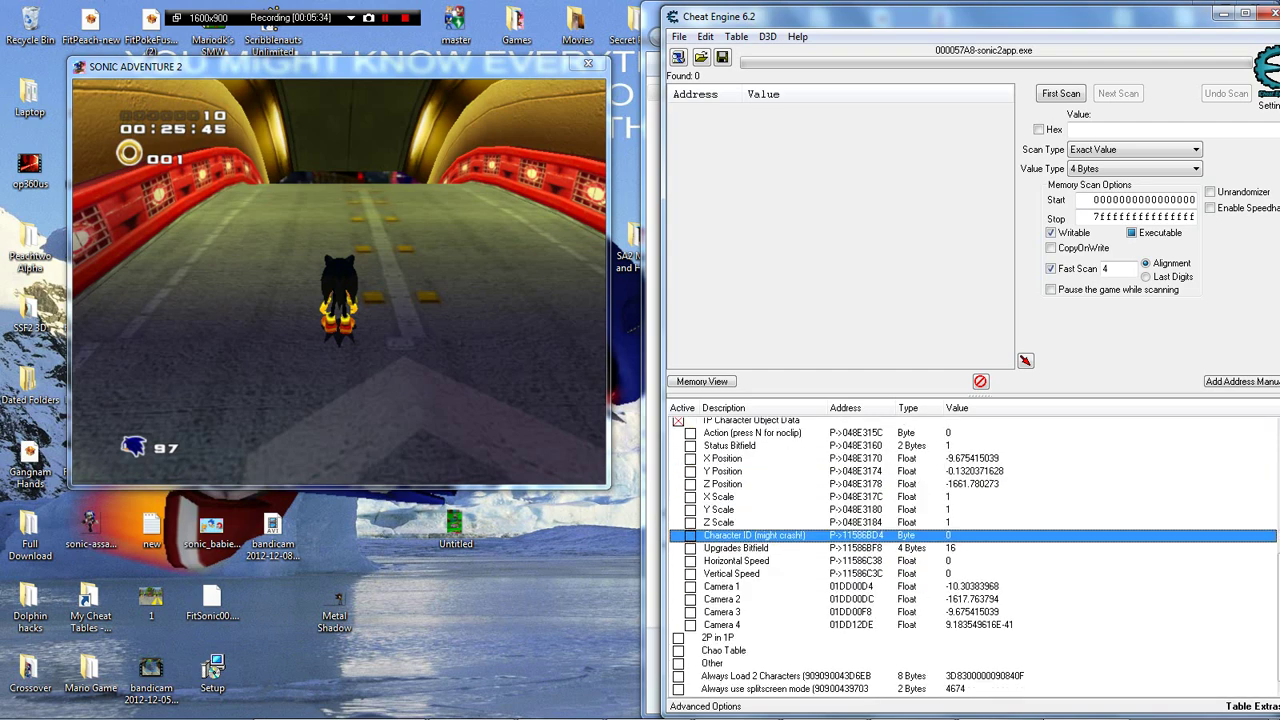
- Freeze Camera 1, Camera 2, Camera 3 and Camera 4, and return to the game to try the locked camera
click(960, 587)
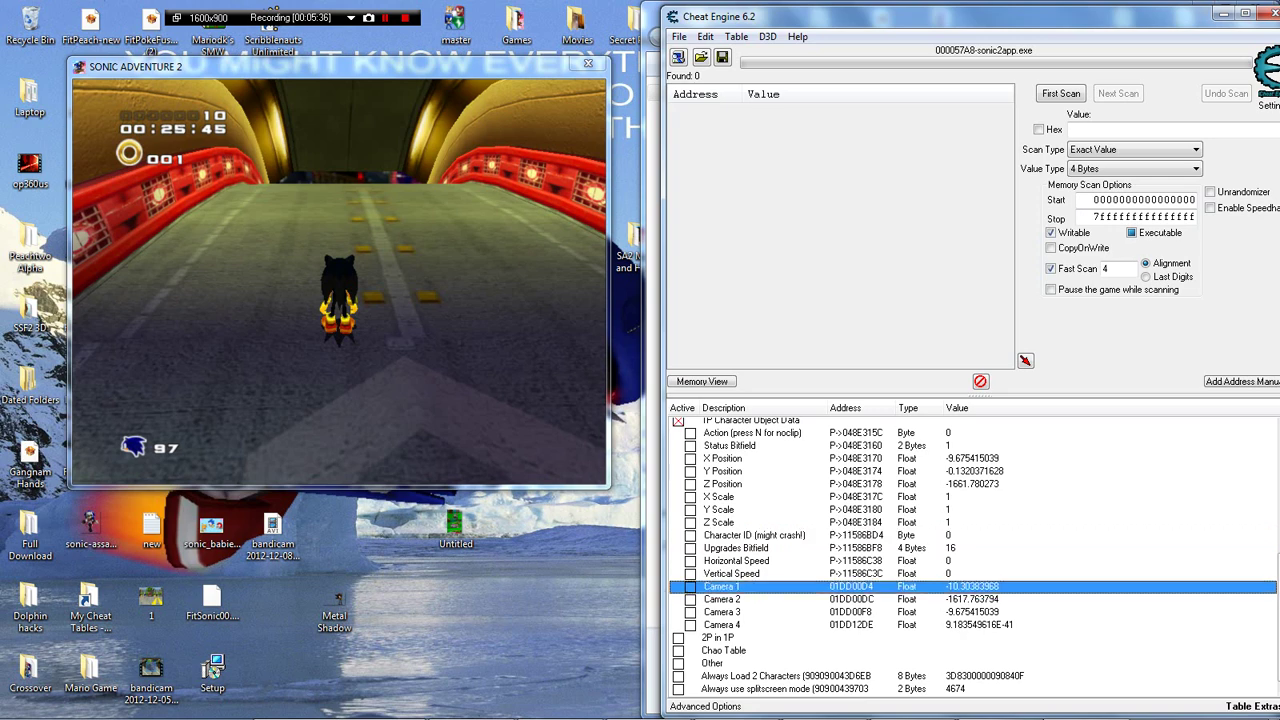
click(690, 599)
click(690, 612)
click(690, 625)
click(480, 350)
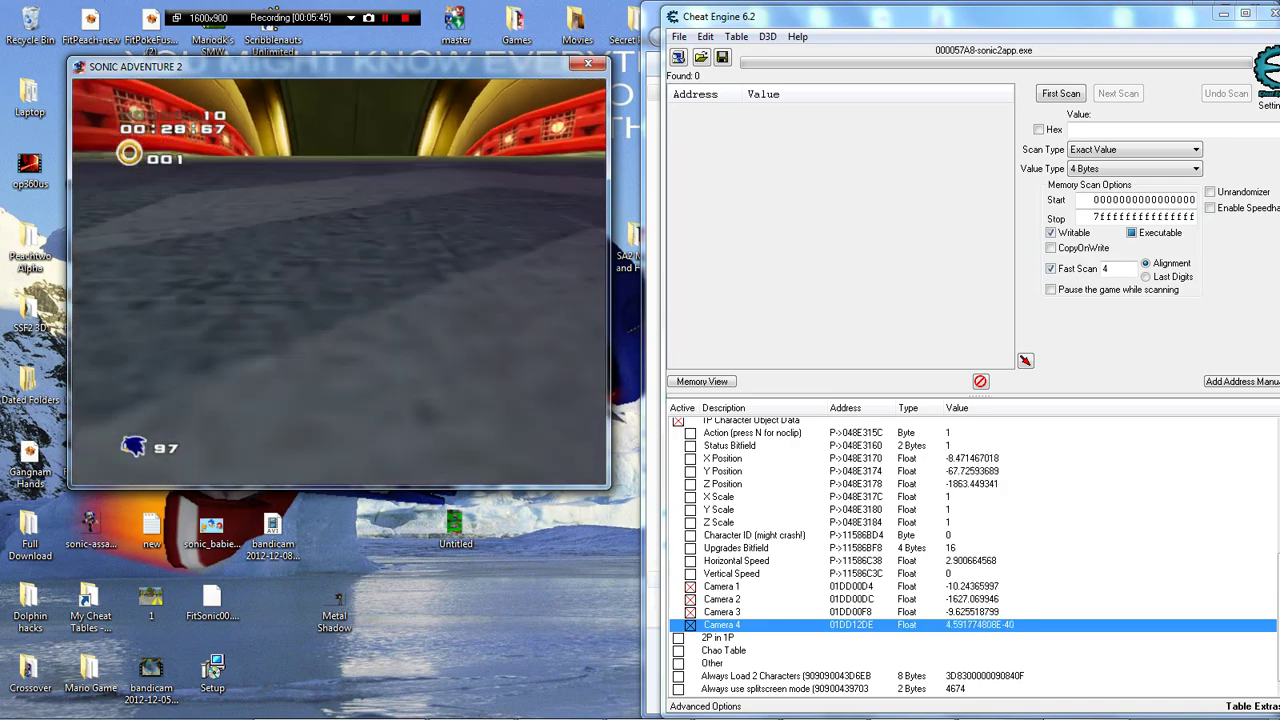
- Unfreeze all four Camera values, returning to the game to check the camera movement
click(690, 600)
click(690, 587)
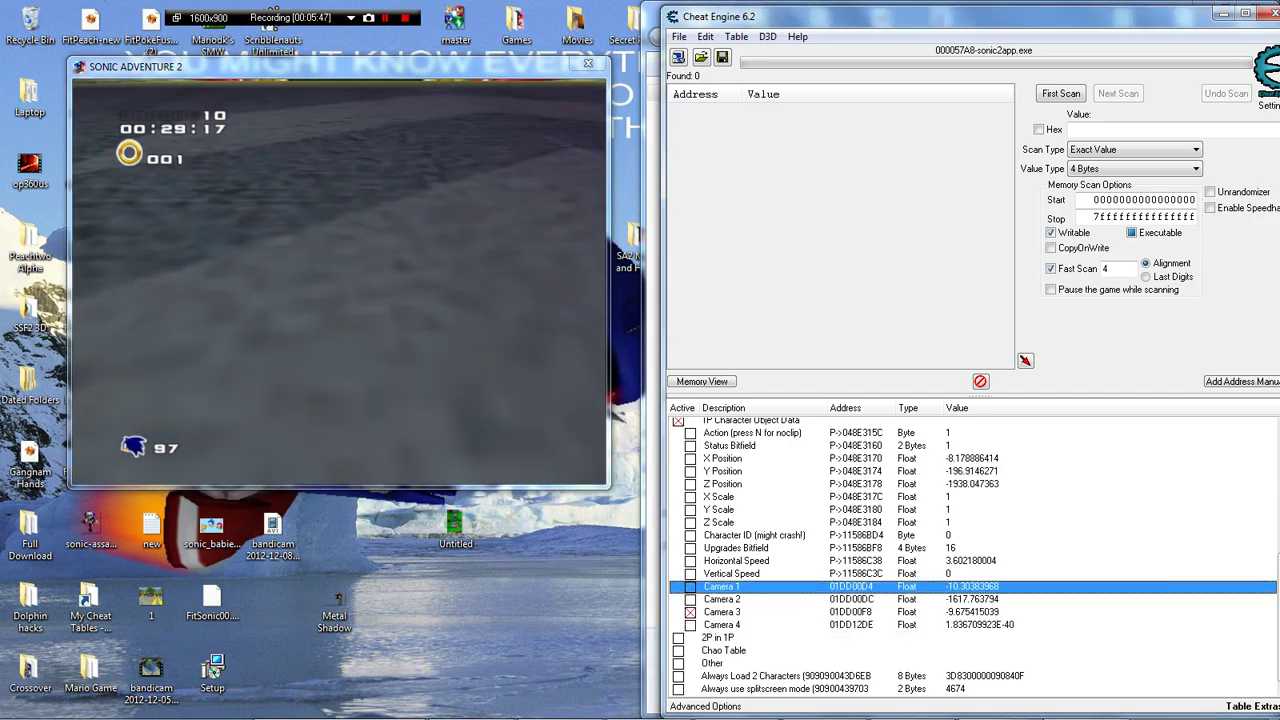
click(480, 380)
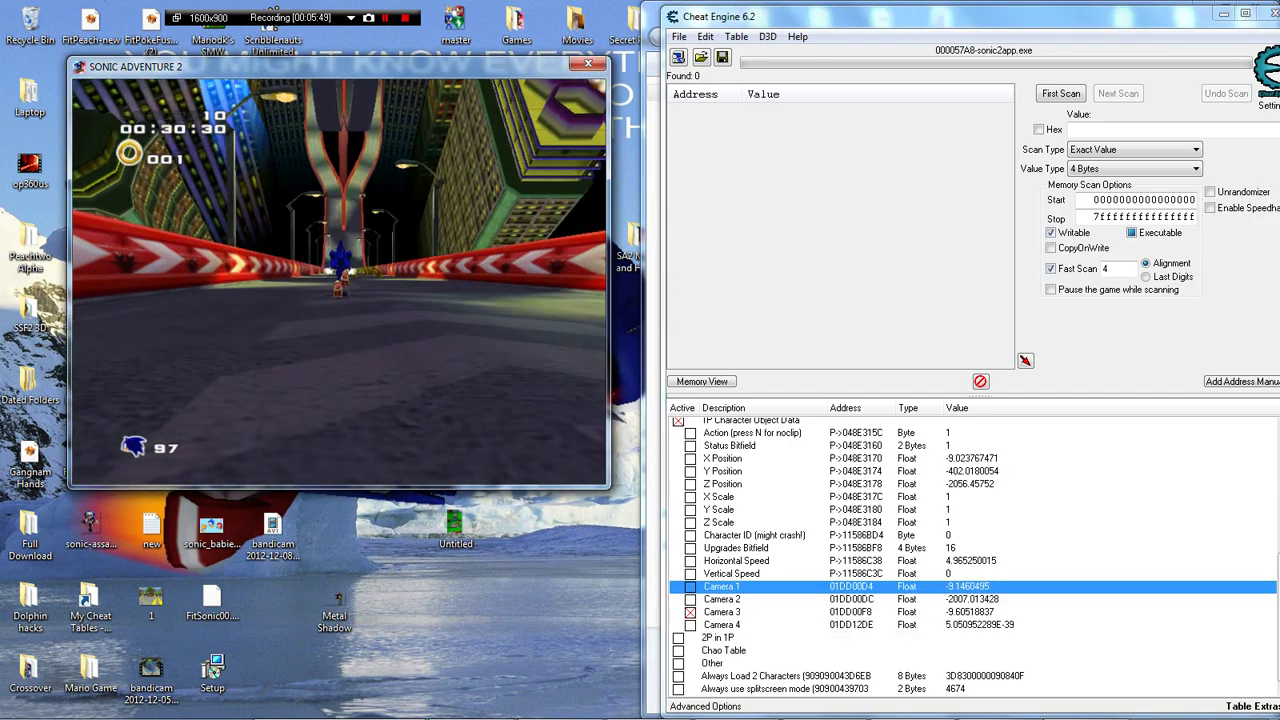
click(690, 612)
click(480, 380)
click(690, 599)
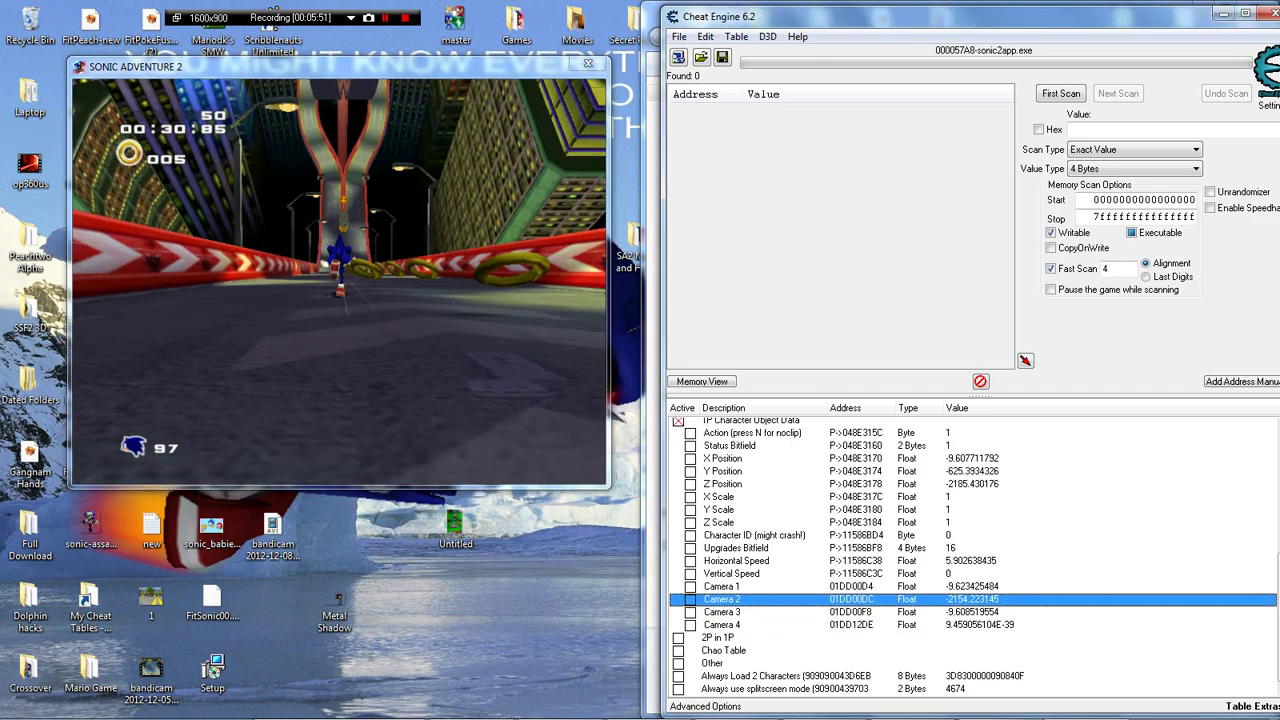
- Expand the 2P in 1P group and freeze Amy 1 and Amy 2
click(678, 638)
scroll(678, 638, down, 5)
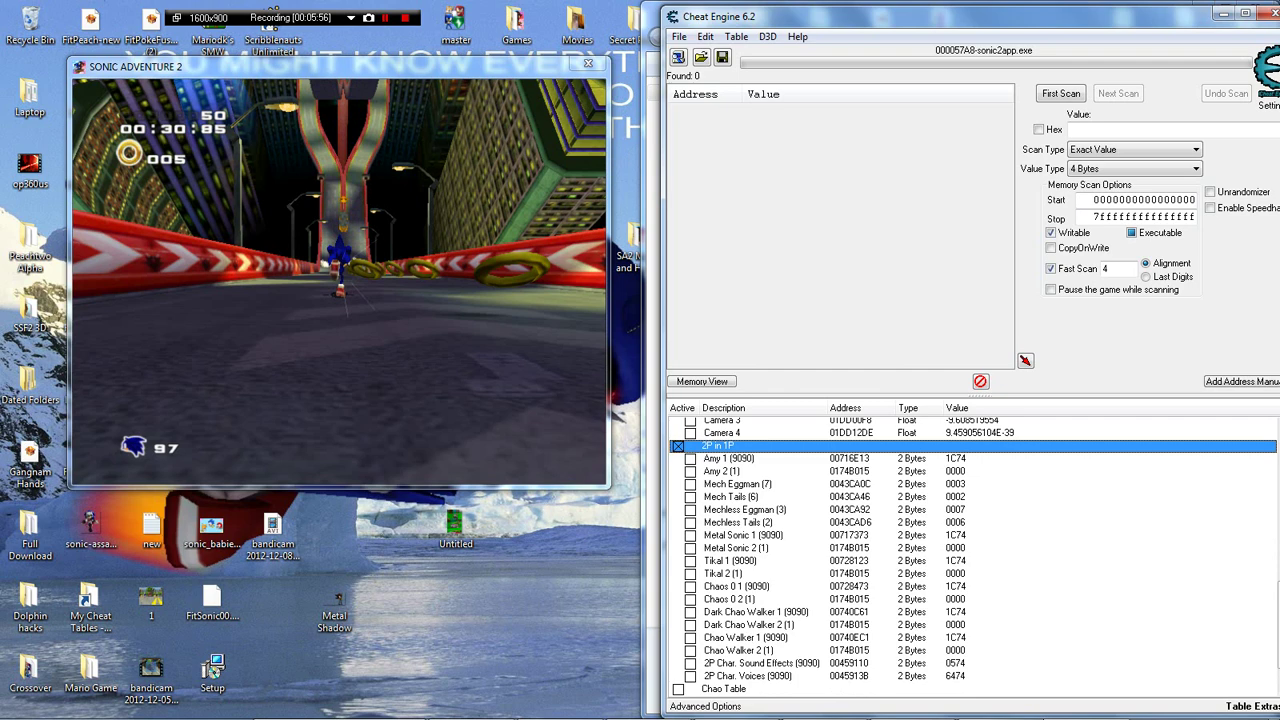
click(730, 458)
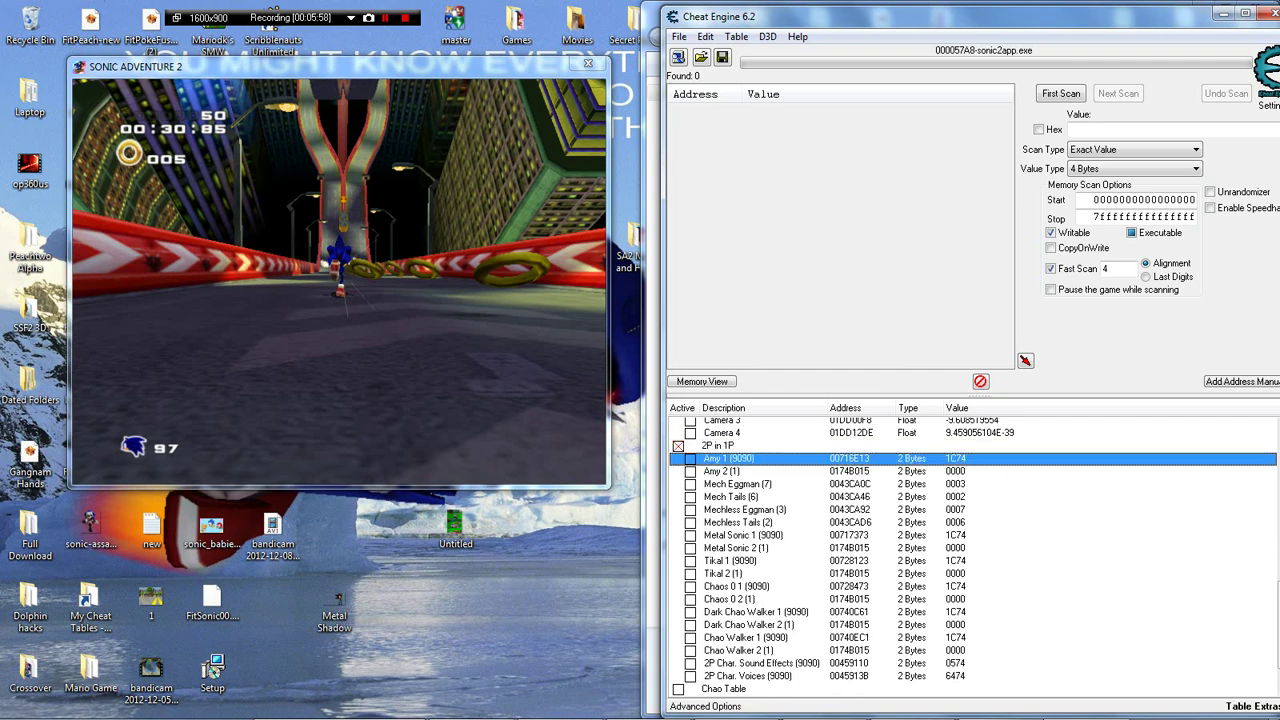
click(722, 471)
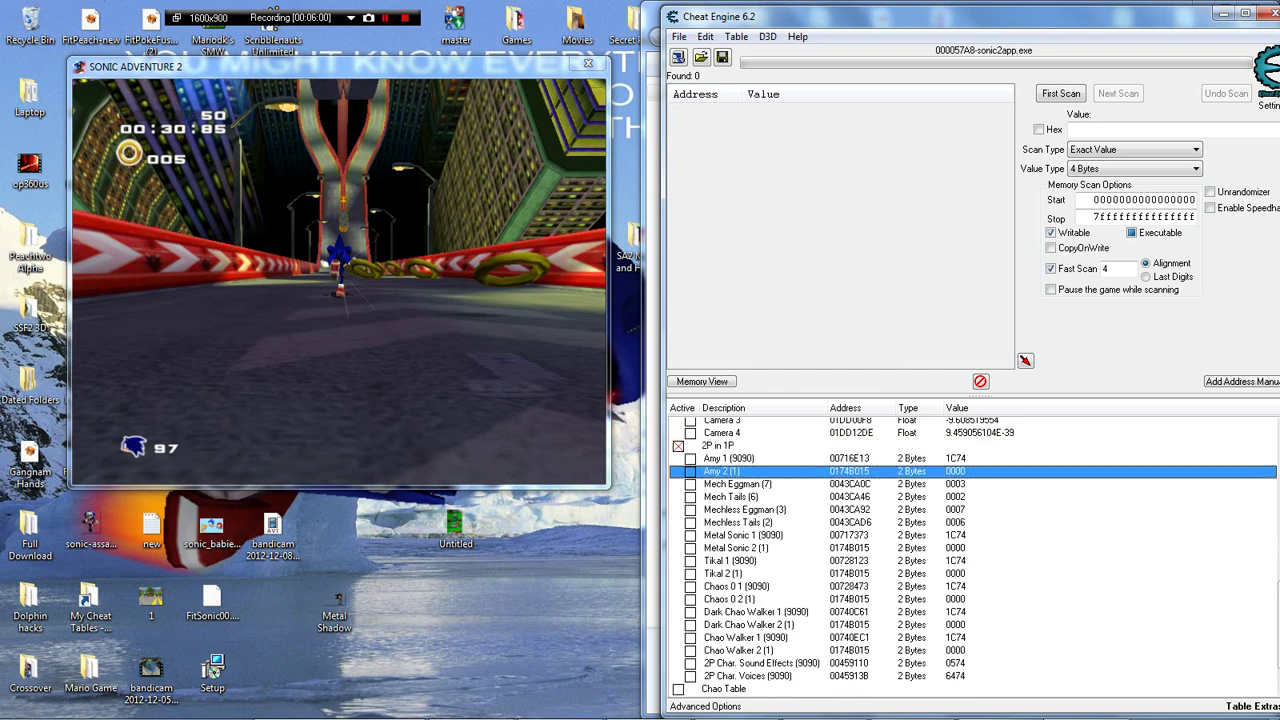
click(690, 459)
click(690, 472)
- Set the Amy 1 value to 9090
click(955, 458)
click(955, 446)
double_click(955, 458)
key(Return)
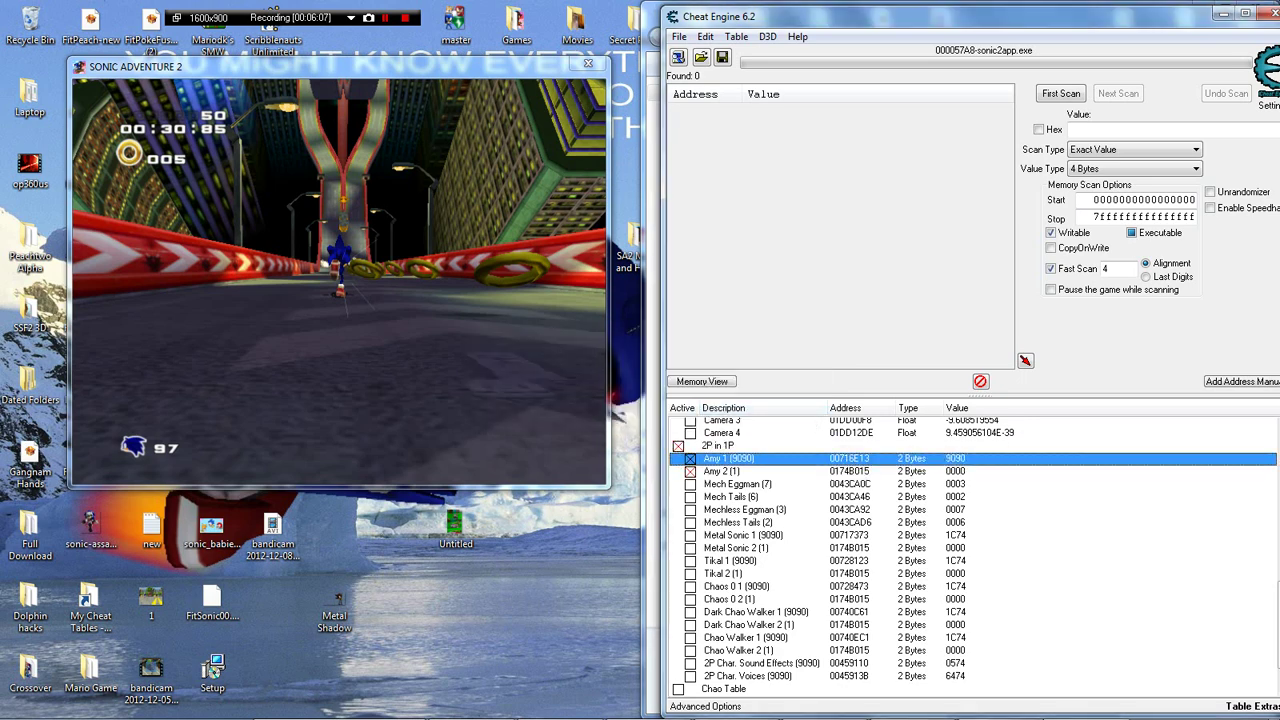
- Set the Amy 2 value to 1 and return to the game
double_click(955, 471)
text(1)
key(Return)
click(480, 350)
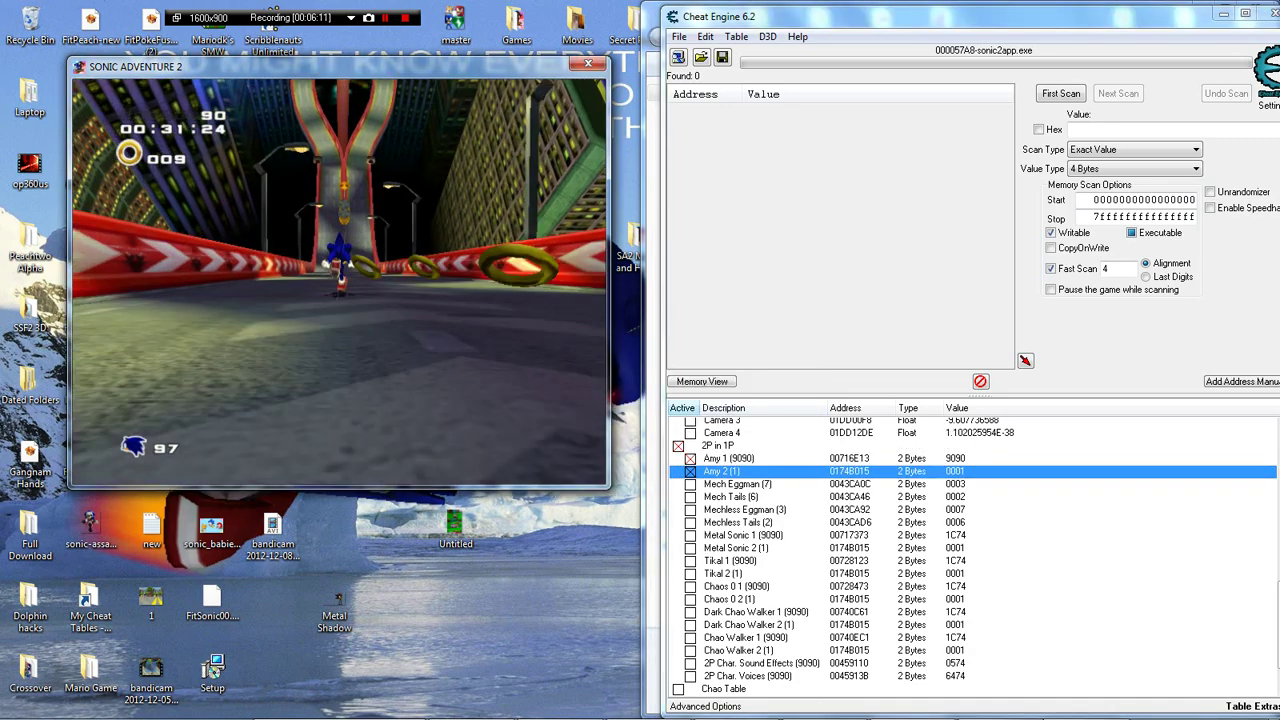
- Exit the current stage and load City Escape to try the Amy values
key(Return)
key(Up)
key(Return)
key(Return)
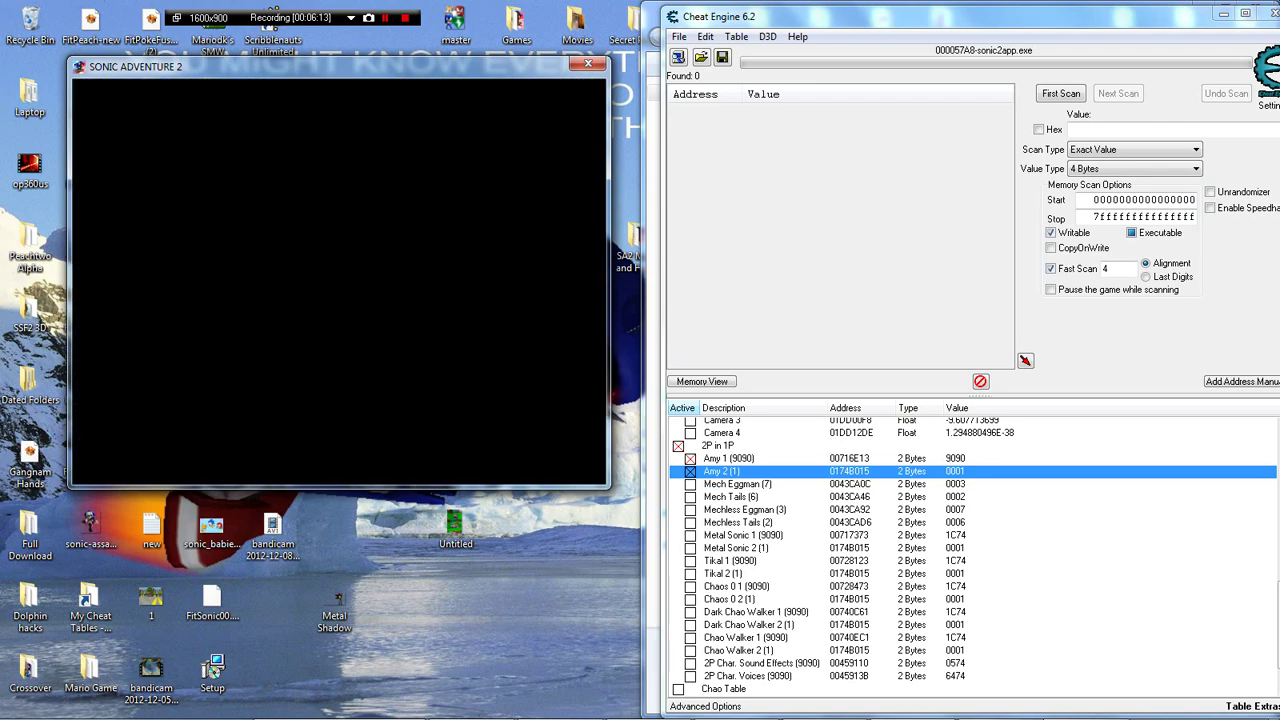
key(Left)
key(Return)
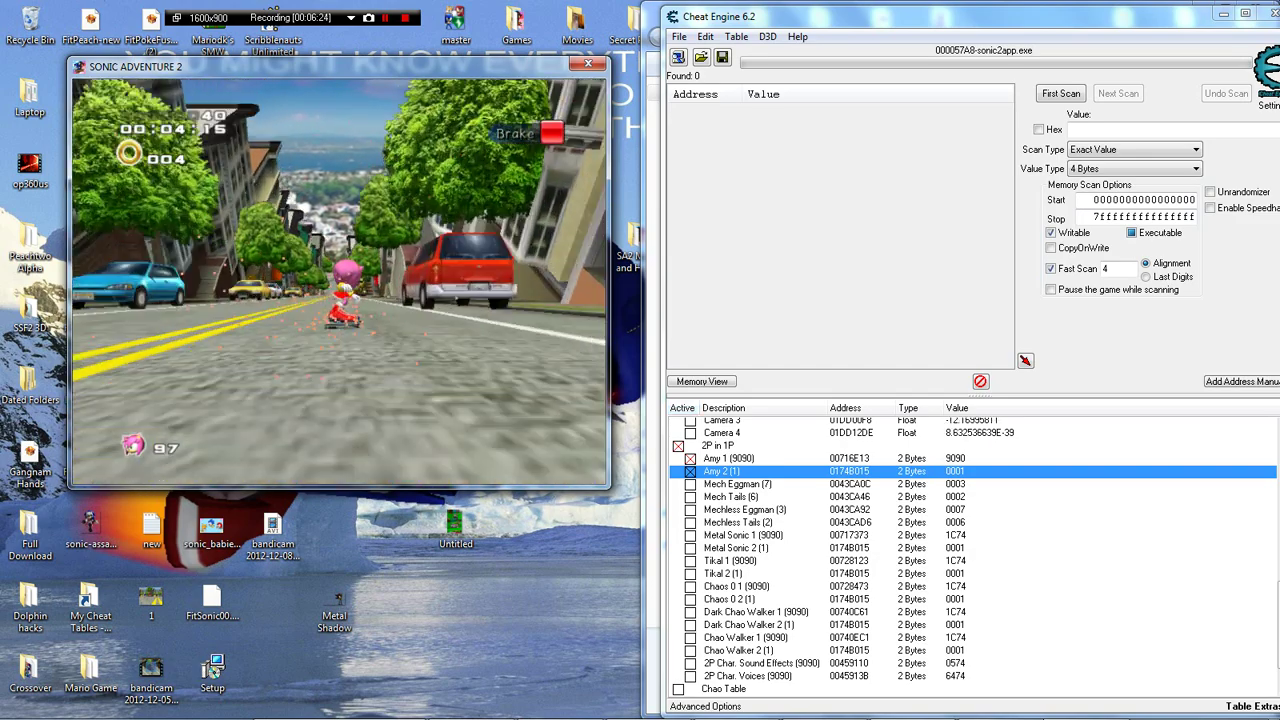
- Unfreeze Amy 1 and Amy 2 in the 2P in 1P group and set Amy 2 to 0
click(738, 484)
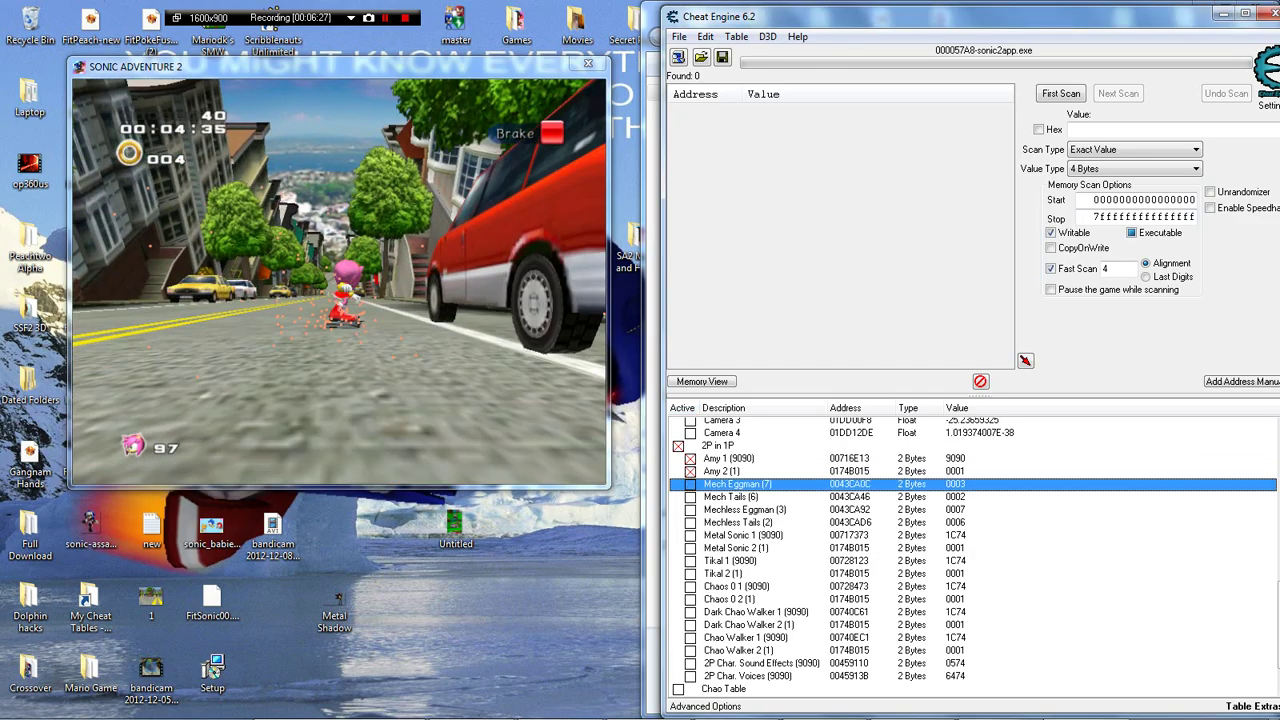
scroll(973, 555, down, 1)
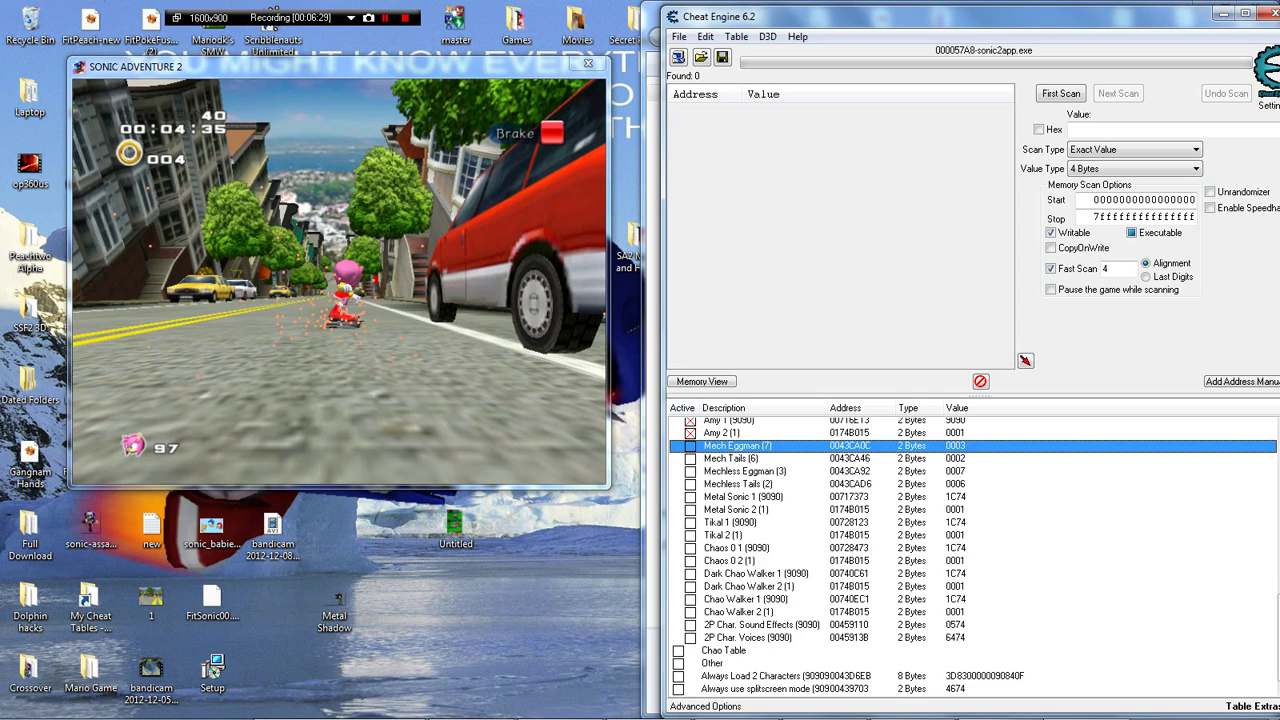
click(762, 625)
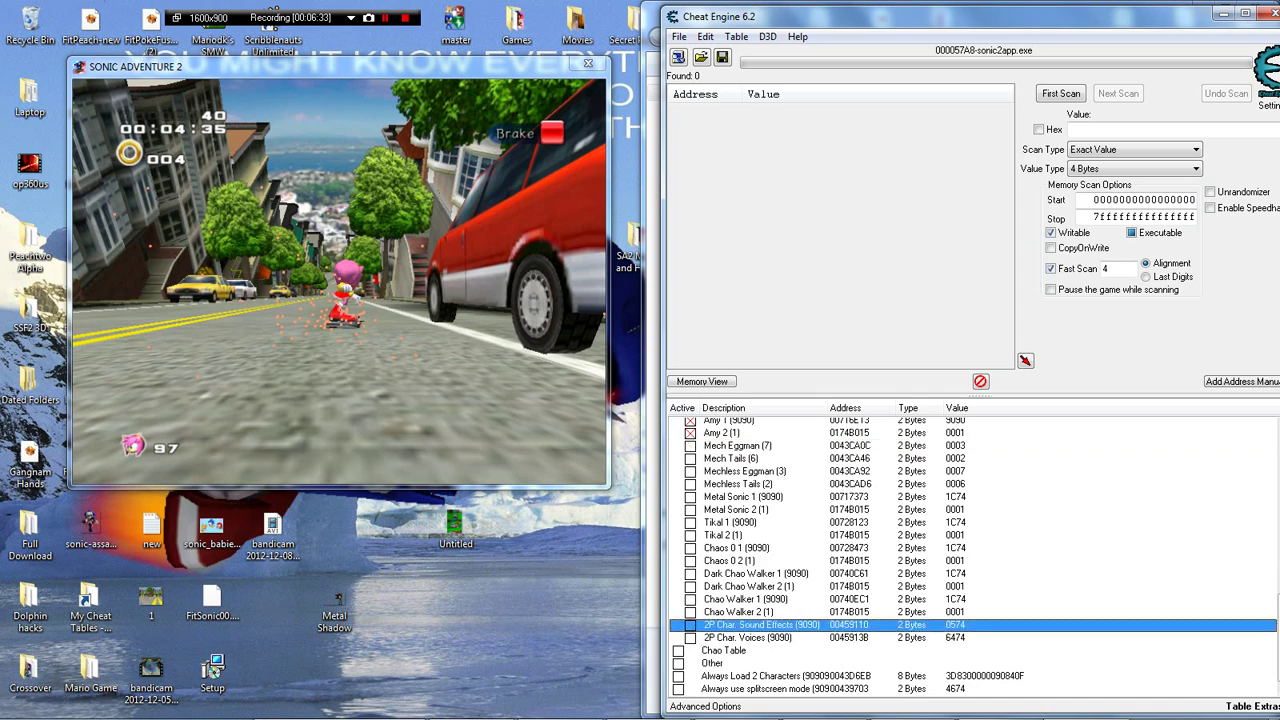
click(690, 433)
click(690, 422)
double_click(956, 436)
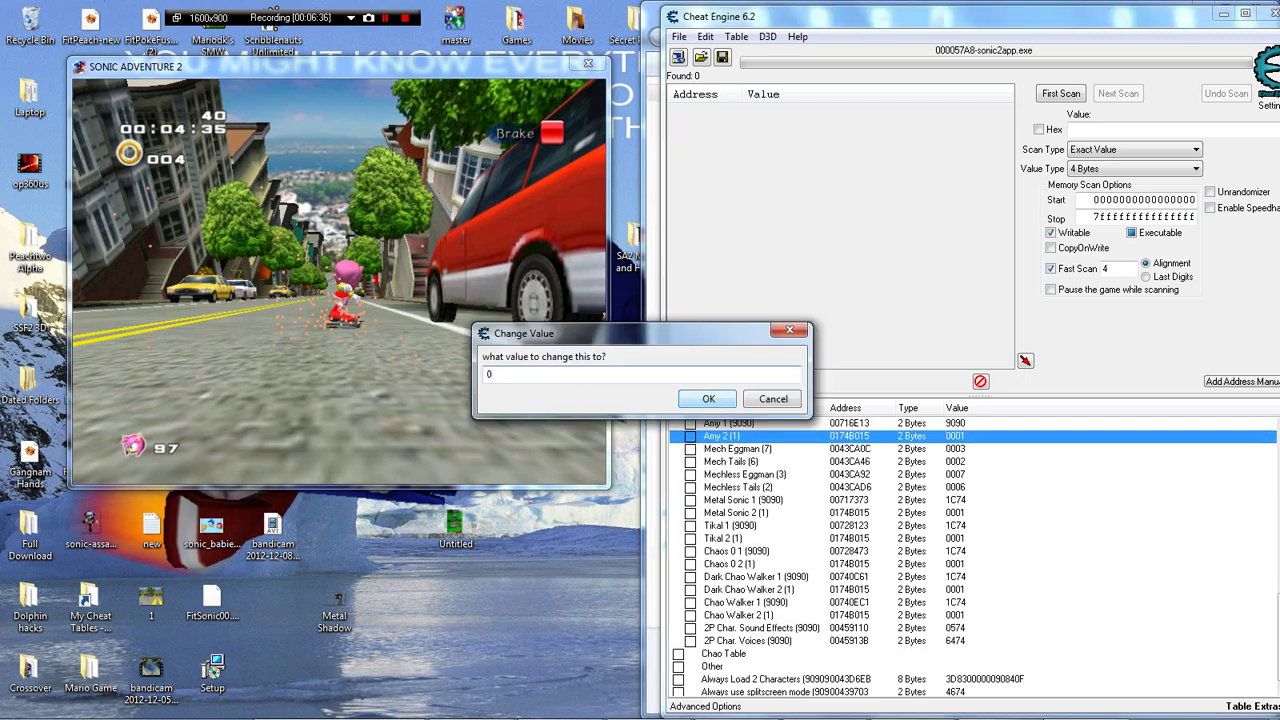
key(Return)
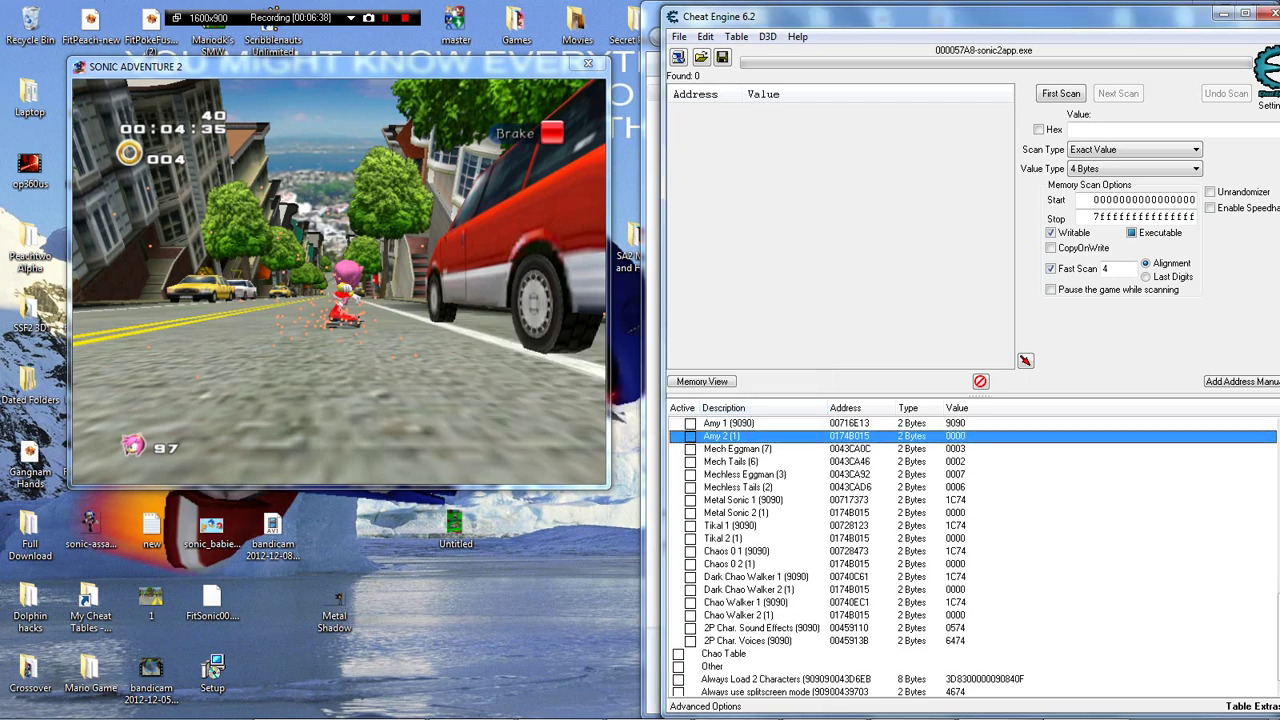
- Return to the game, exit City Escape and back out of the stage map to the 1P Play menu
key(alt+Tab)
key(Return)
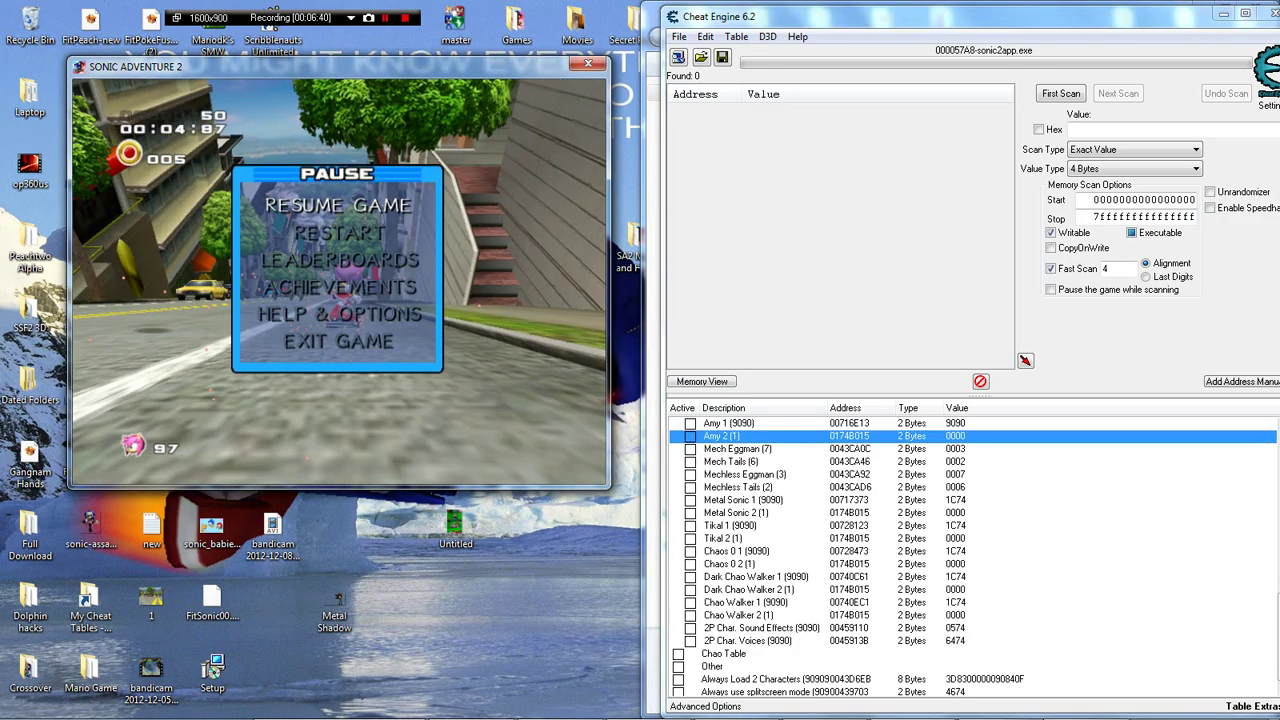
key(Return)
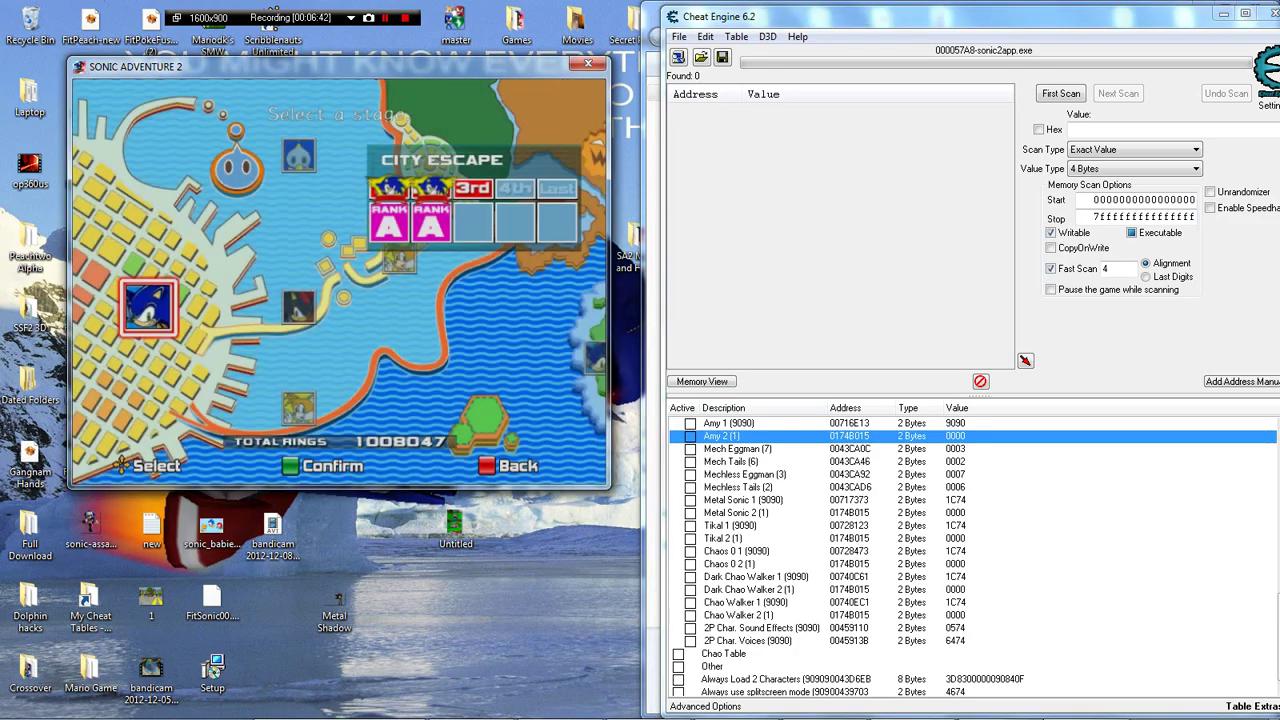
key(Escape)
key(Left)
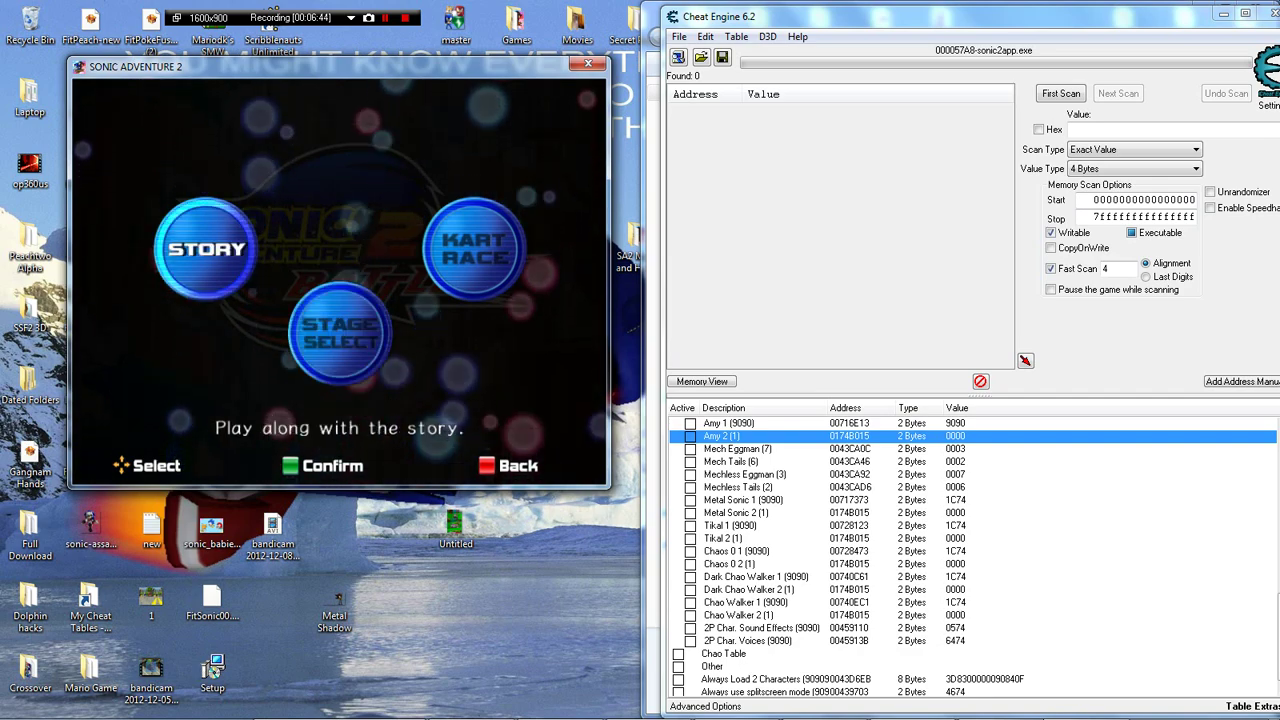
key(Right)
key(Return)
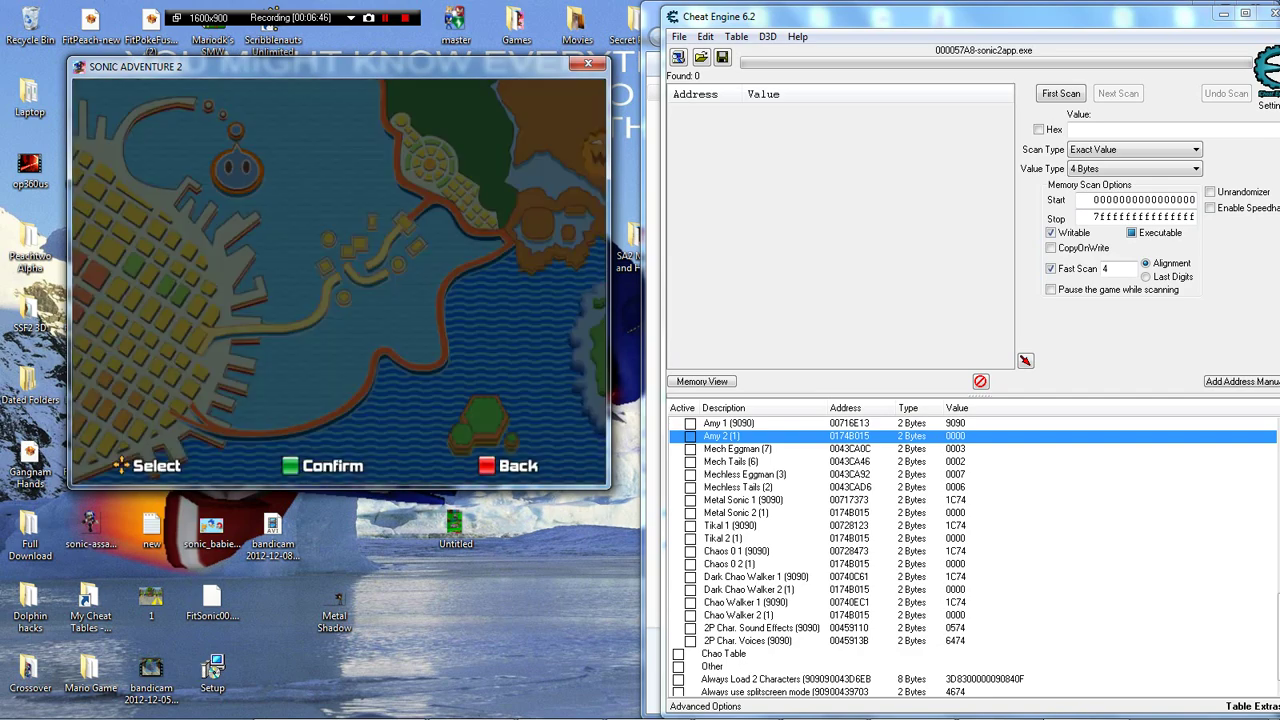
key(Escape)
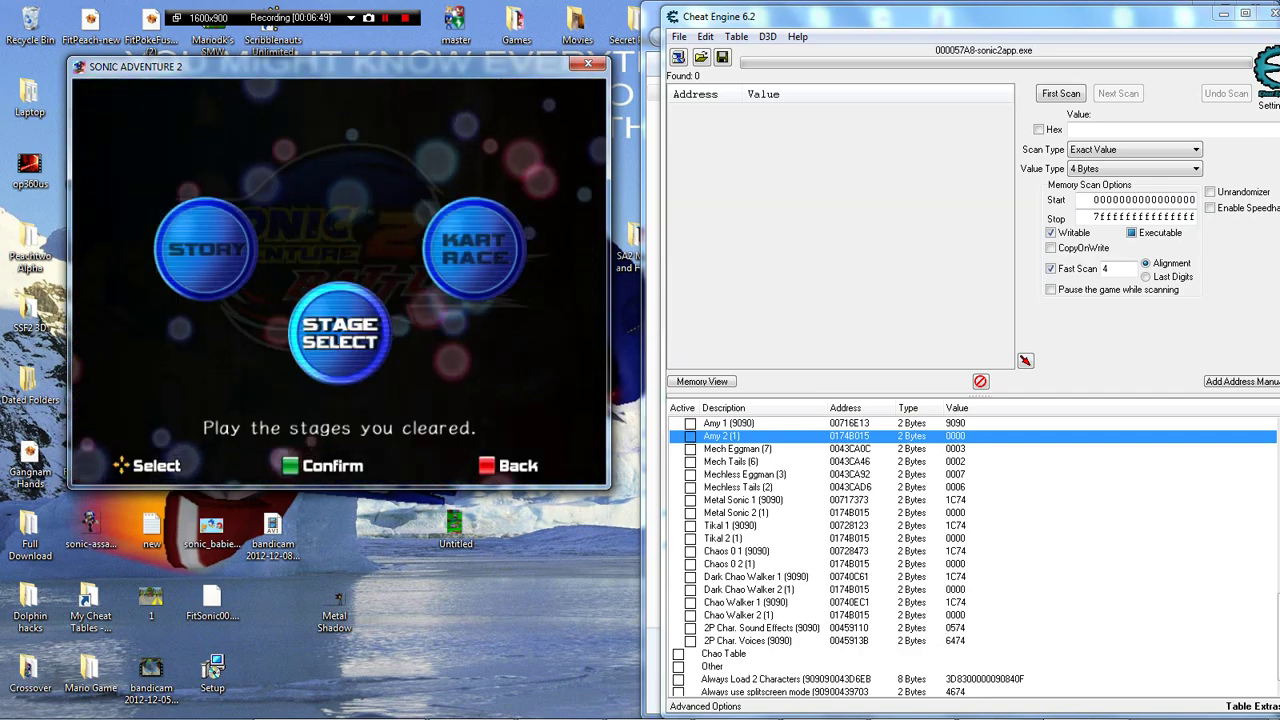
key(Escape)
key(Down)
key(Return)
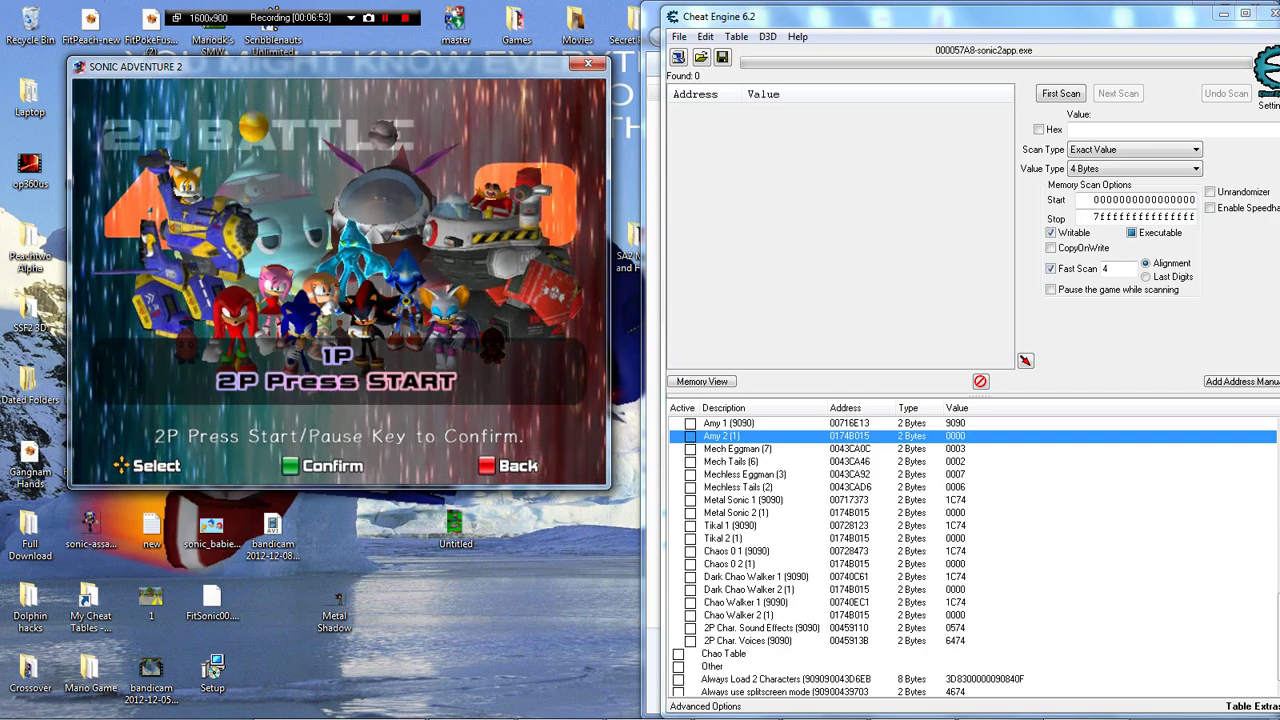
key(Escape)
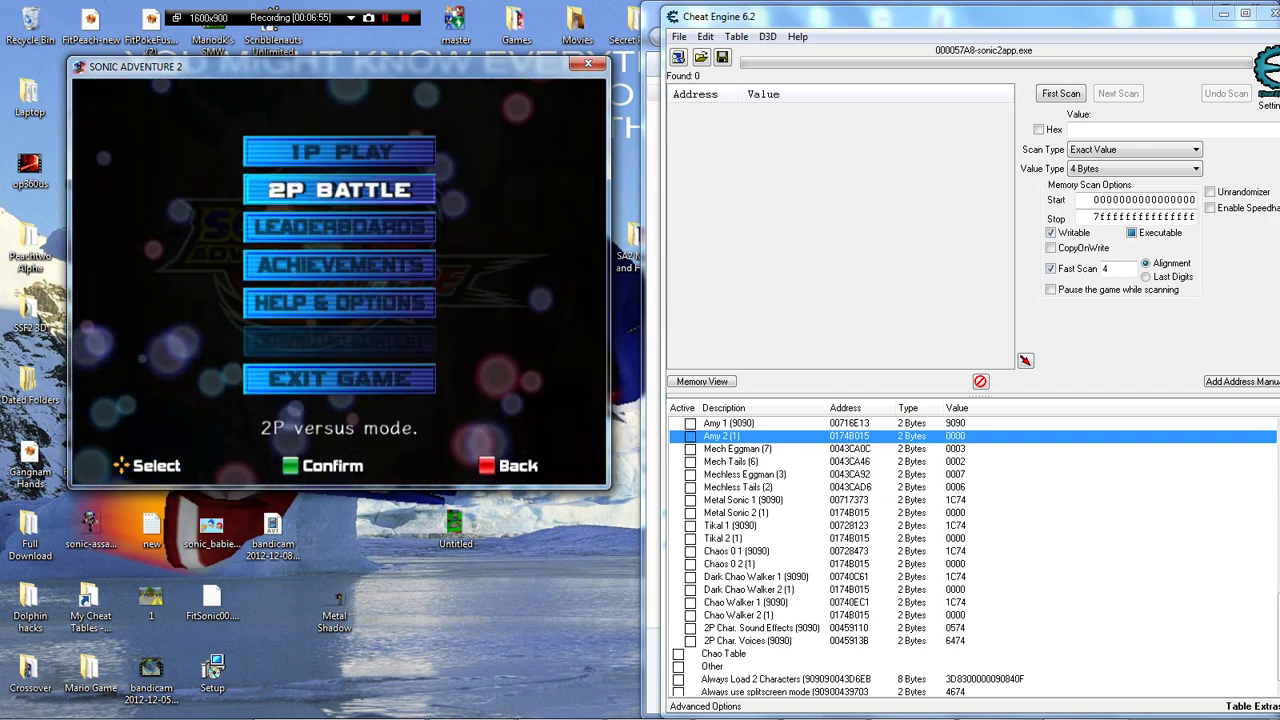
key(Up)
key(Return)
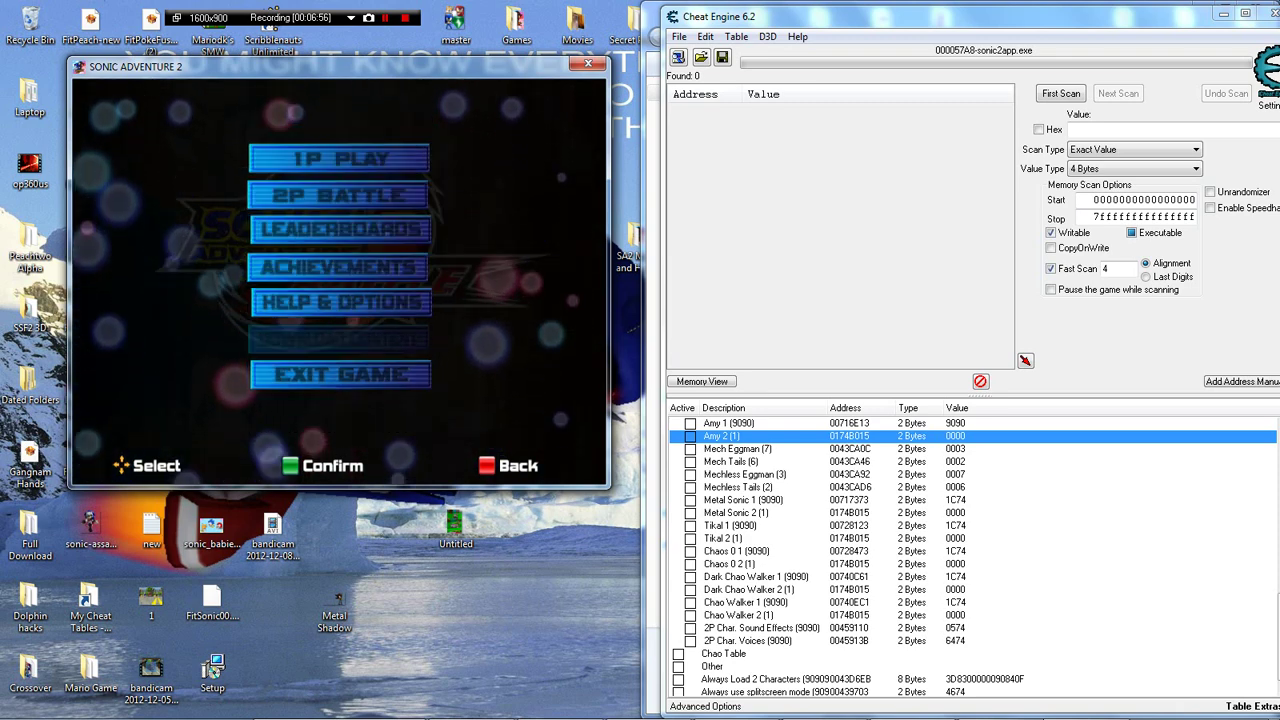
- Expand the Other group at the end of the cheat table
click(748, 588)
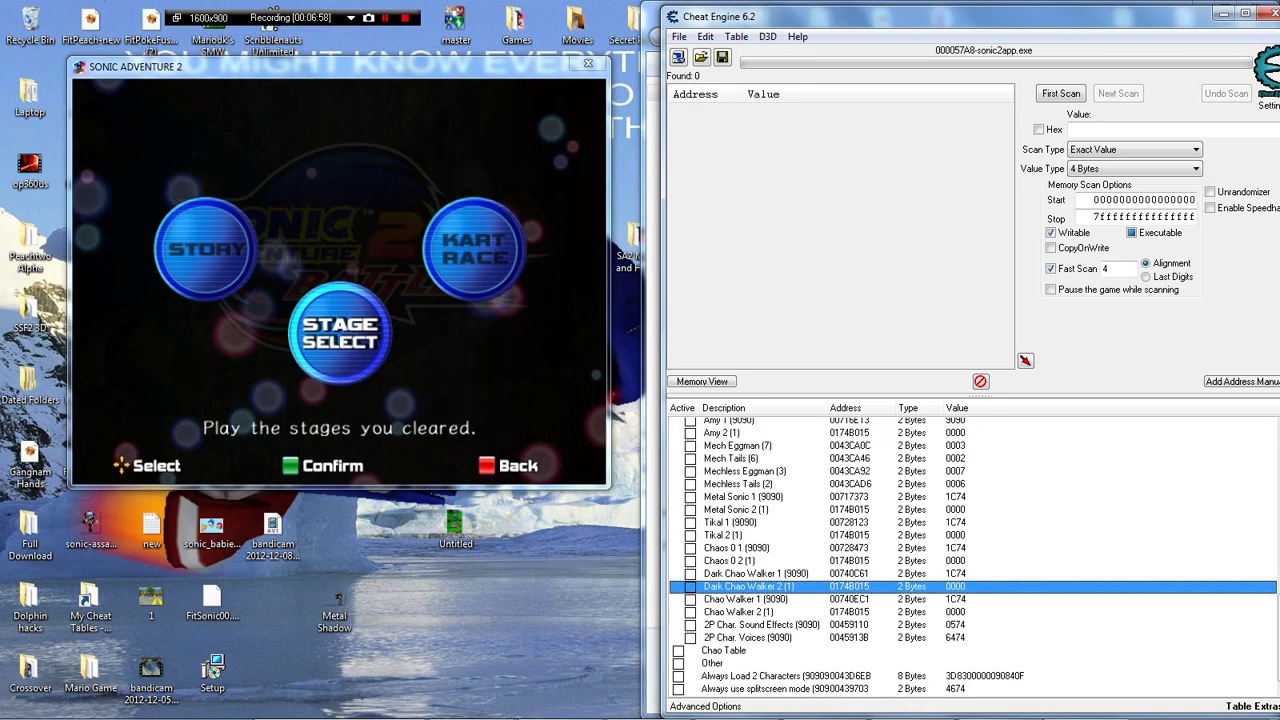
click(678, 663)
scroll(678, 663, down, 2)
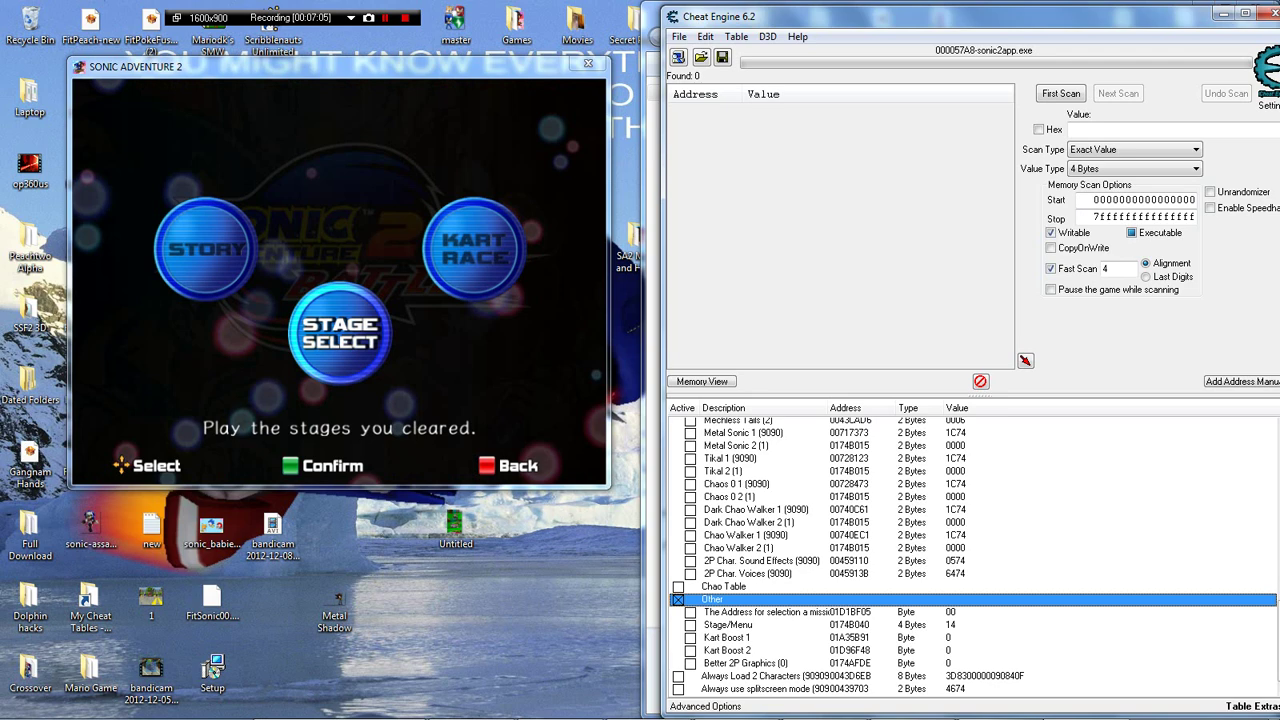
- Examine the Other group's mission, Stage/Menu, Kart Boost and Better 2P Graphics entries, plus the Always Load 2 Characters and splitscreen entries
click(746, 663)
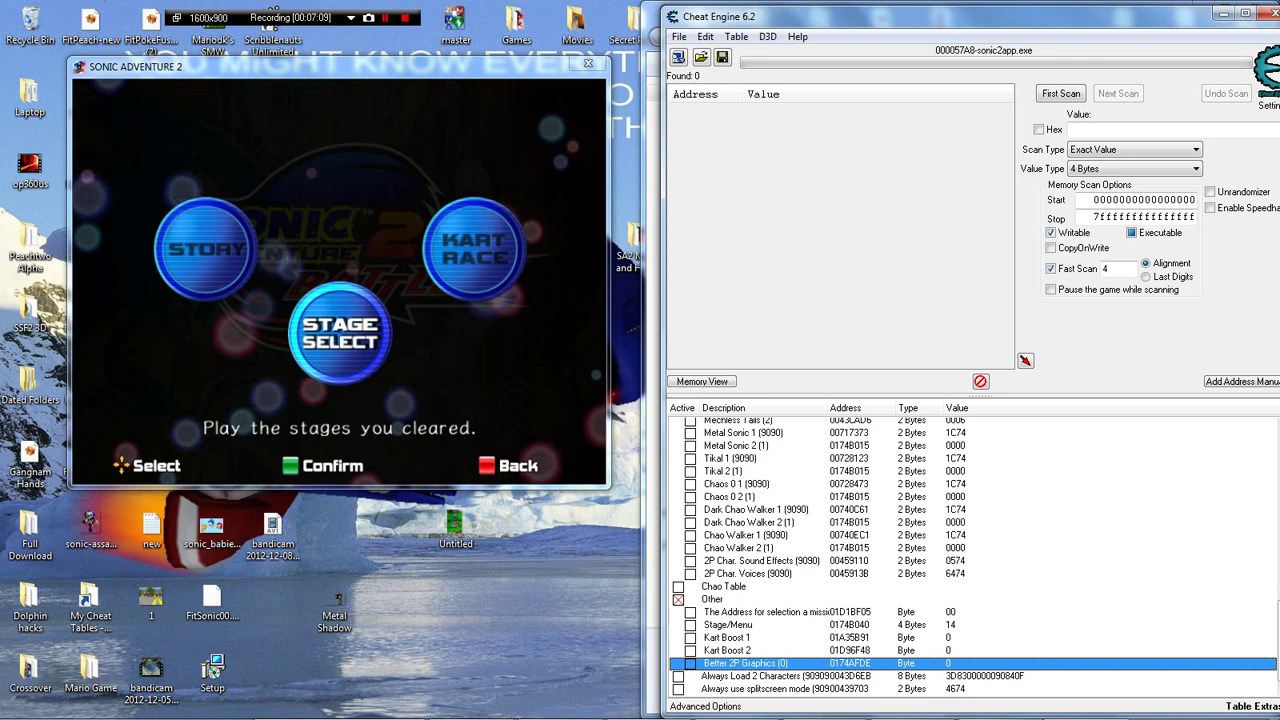
click(728, 638)
click(728, 651)
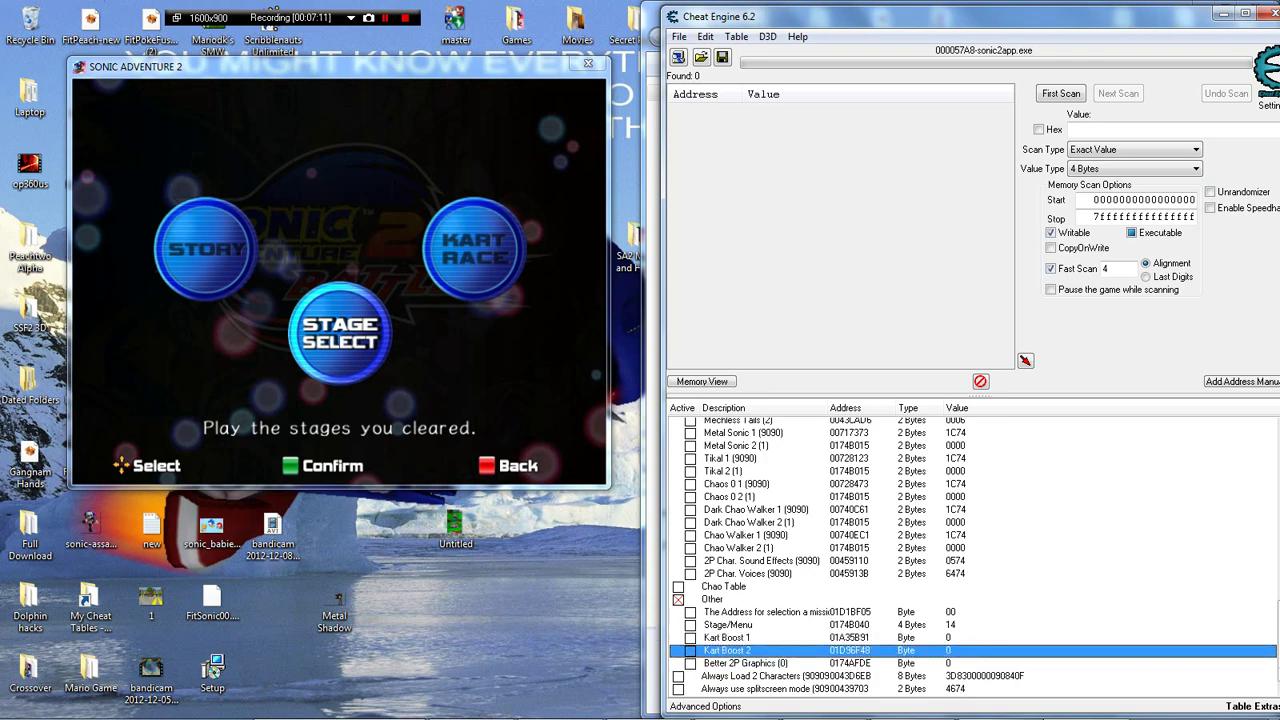
click(728, 625)
click(760, 612)
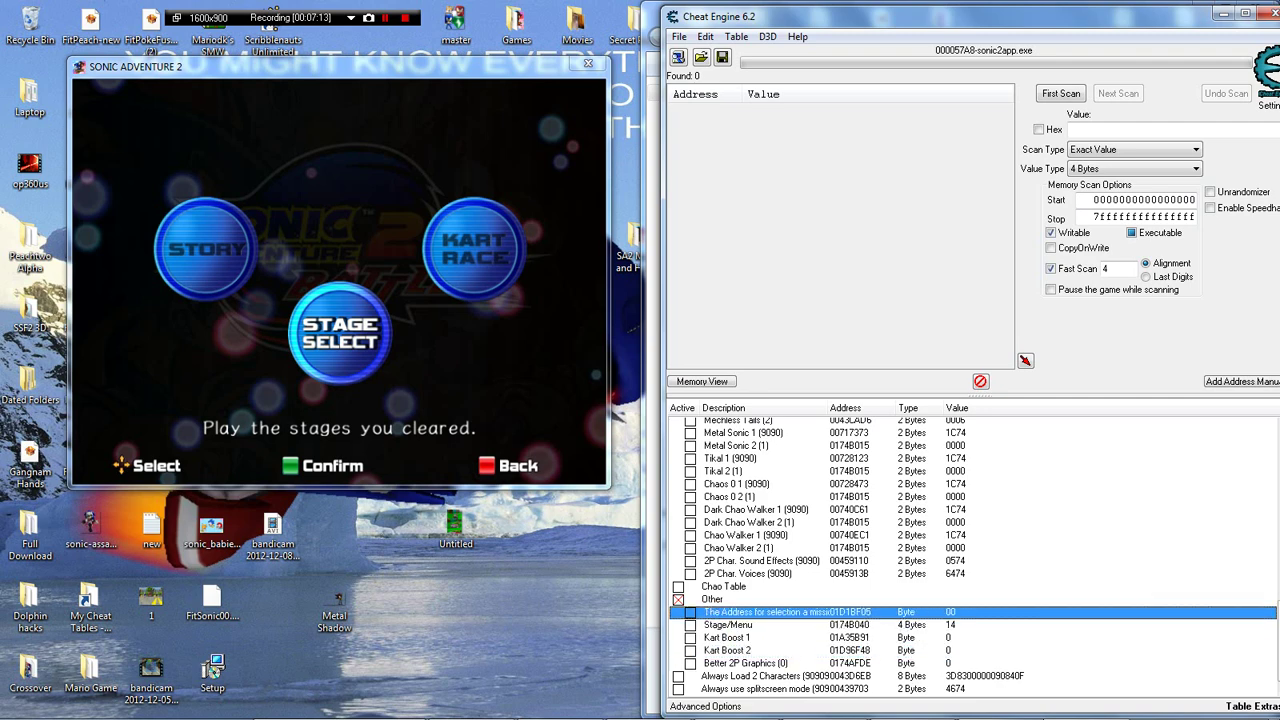
click(728, 625)
click(712, 600)
click(760, 612)
click(764, 676)
click(764, 689)
click(764, 676)
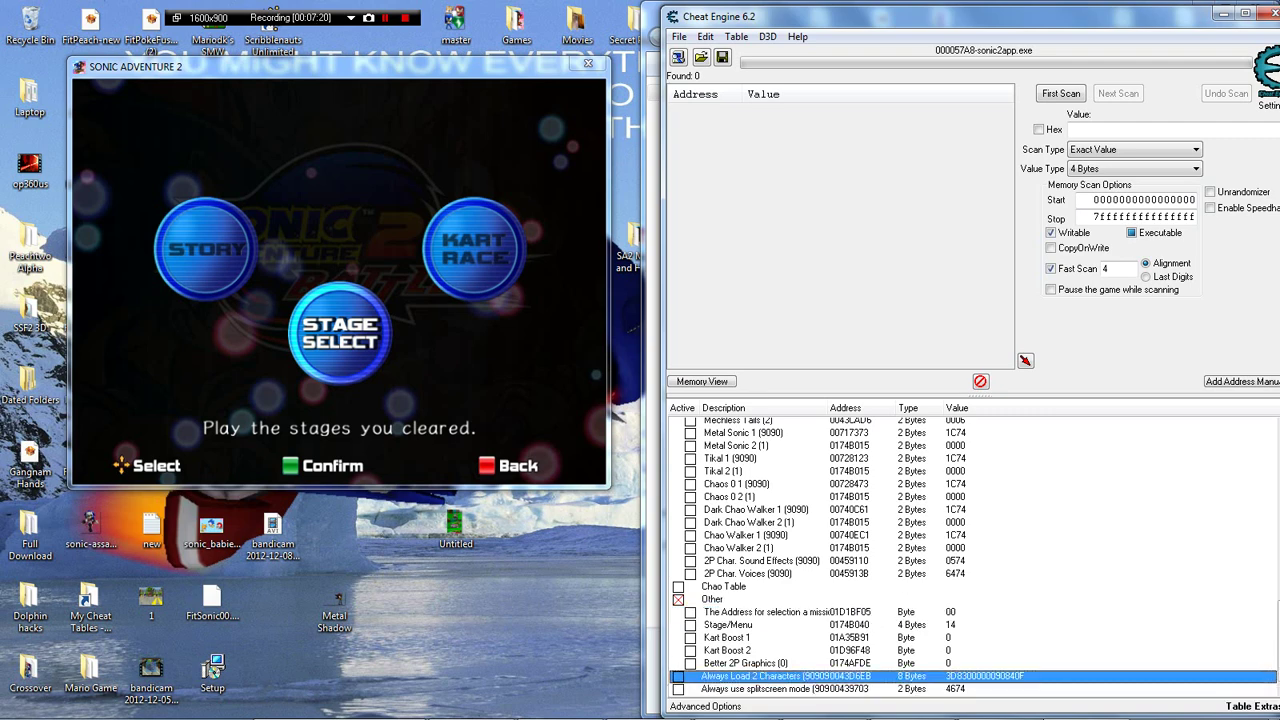
- Return to the game and start the Hero story from the 1P Play menu
click(339, 282)
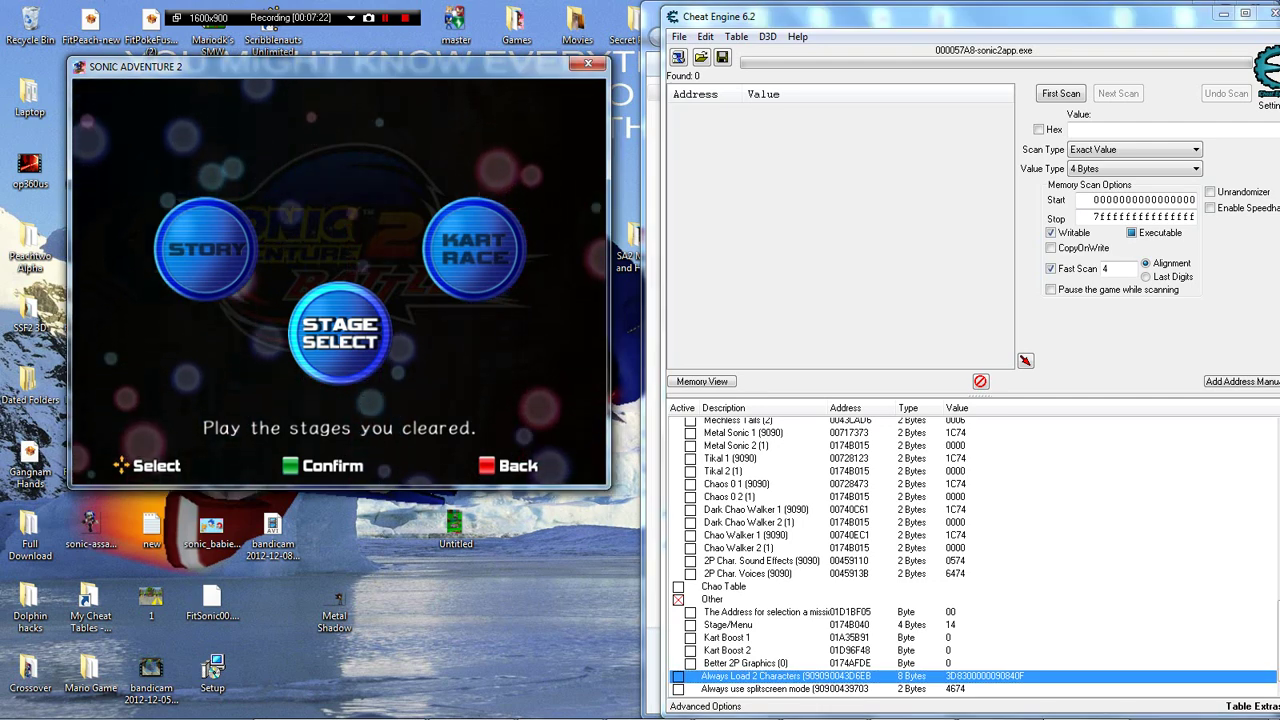
key(Left)
key(Return)
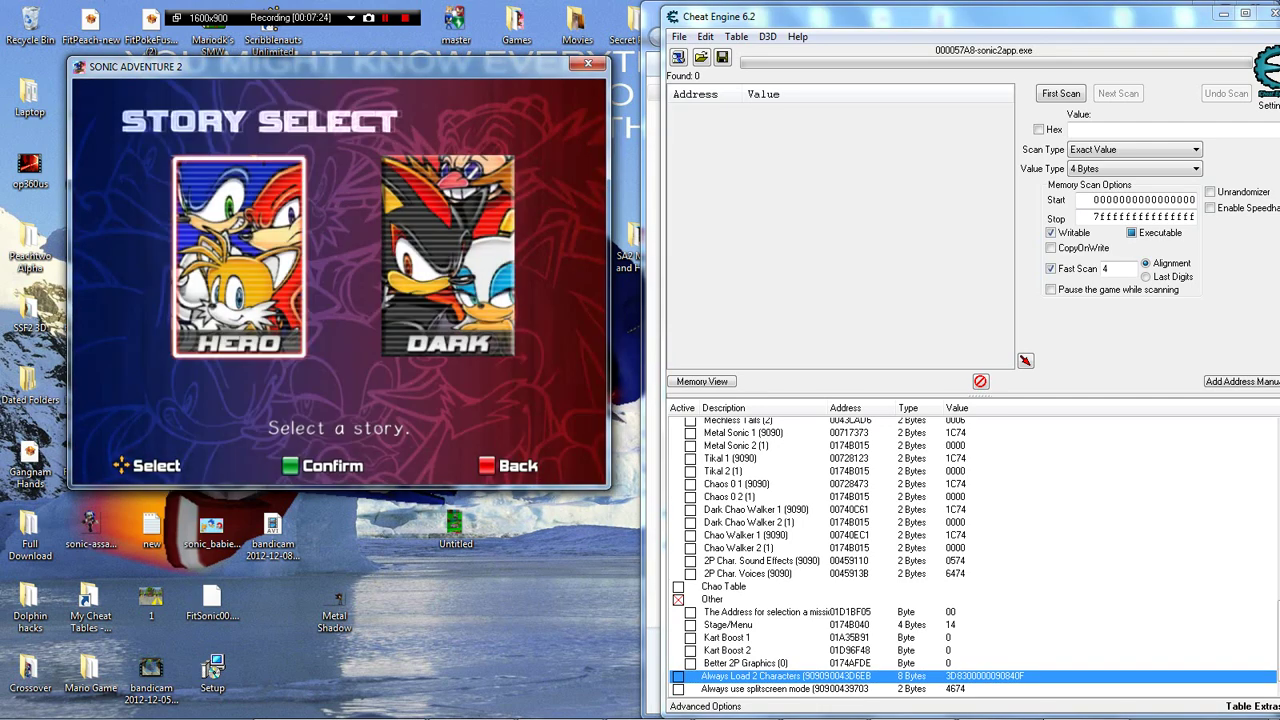
key(Right)
key(Left)
key(Return)
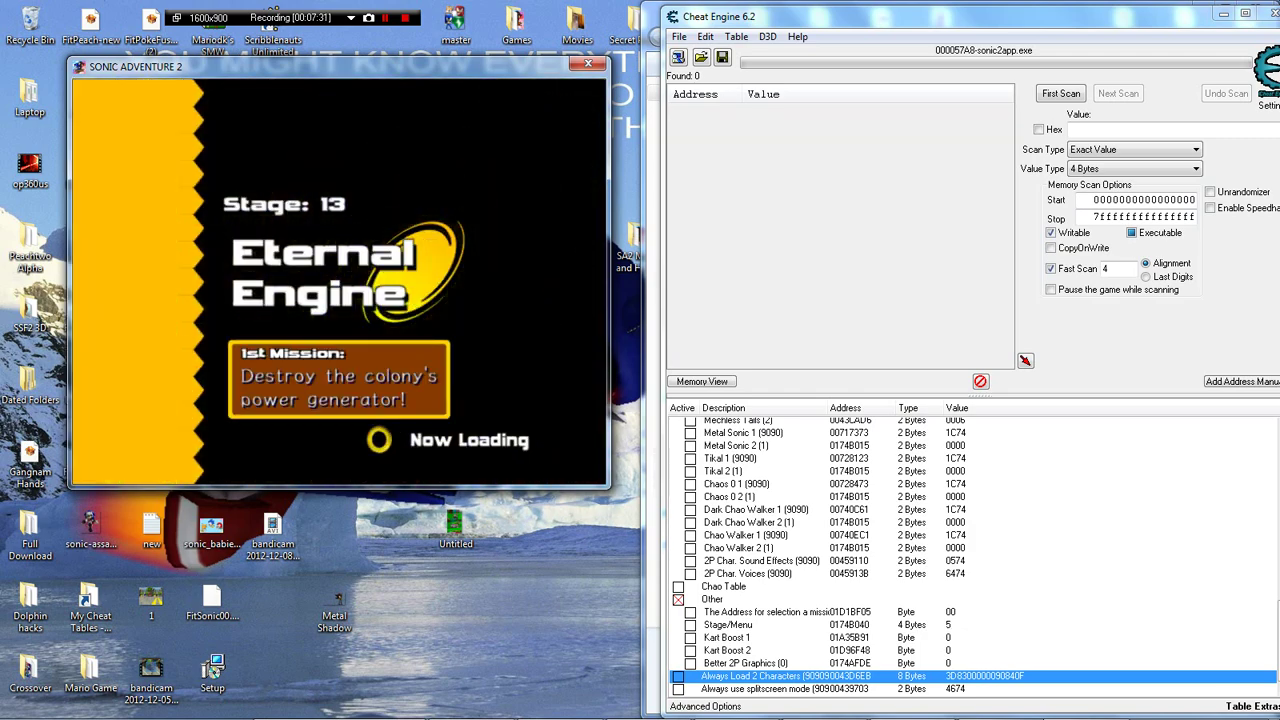
- Freeze the Always Load 2 Characters and Always use splitscreen mode entries
click(728, 638)
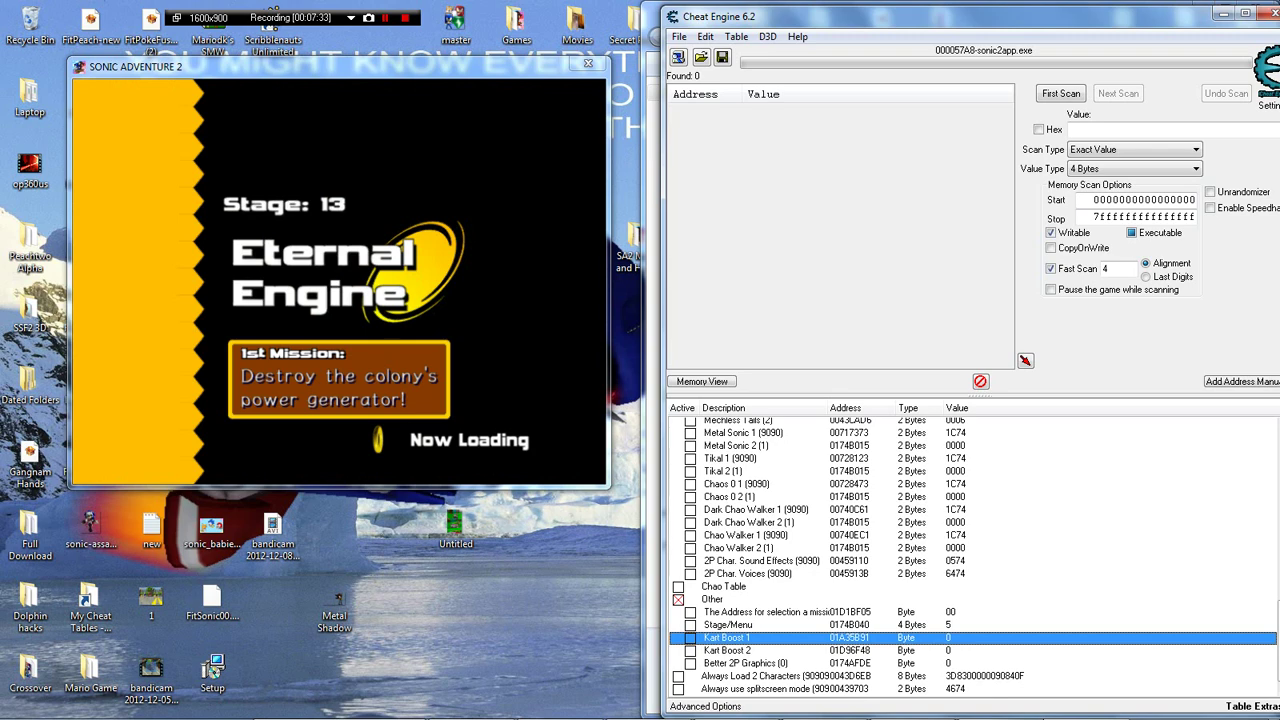
click(678, 677)
click(678, 689)
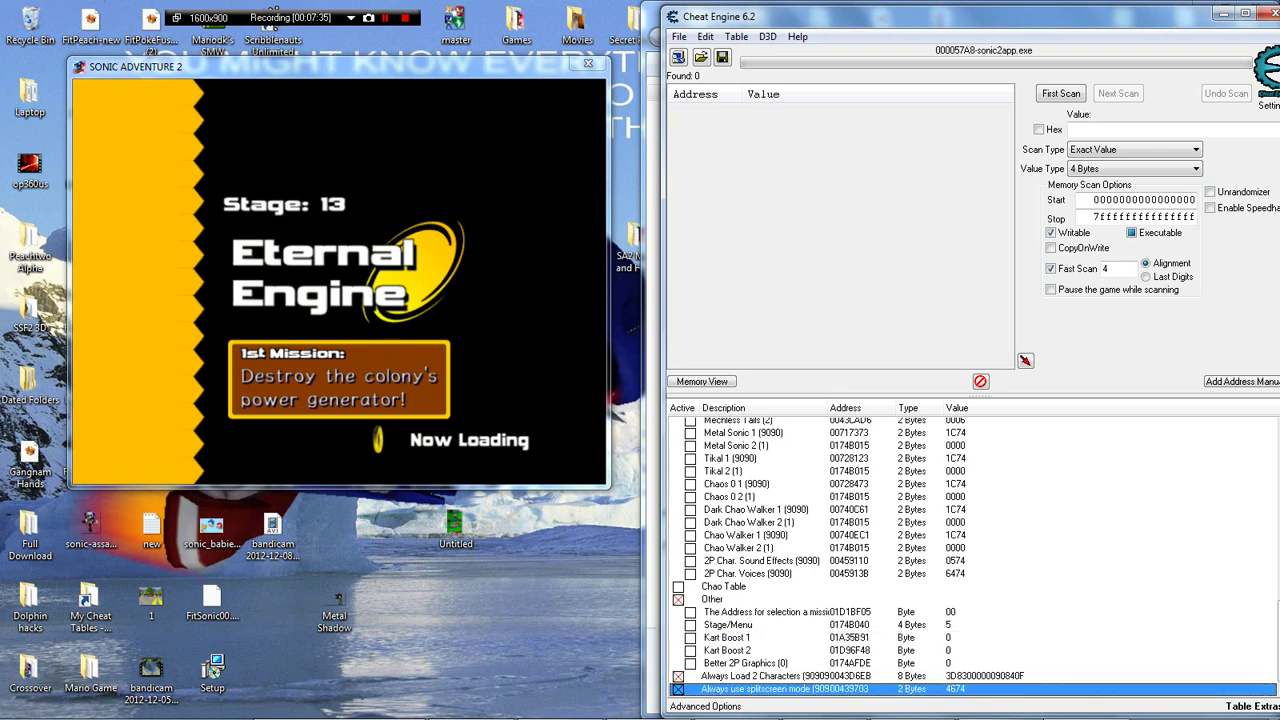
double_click(984, 677)
drag(508, 374, 568, 374)
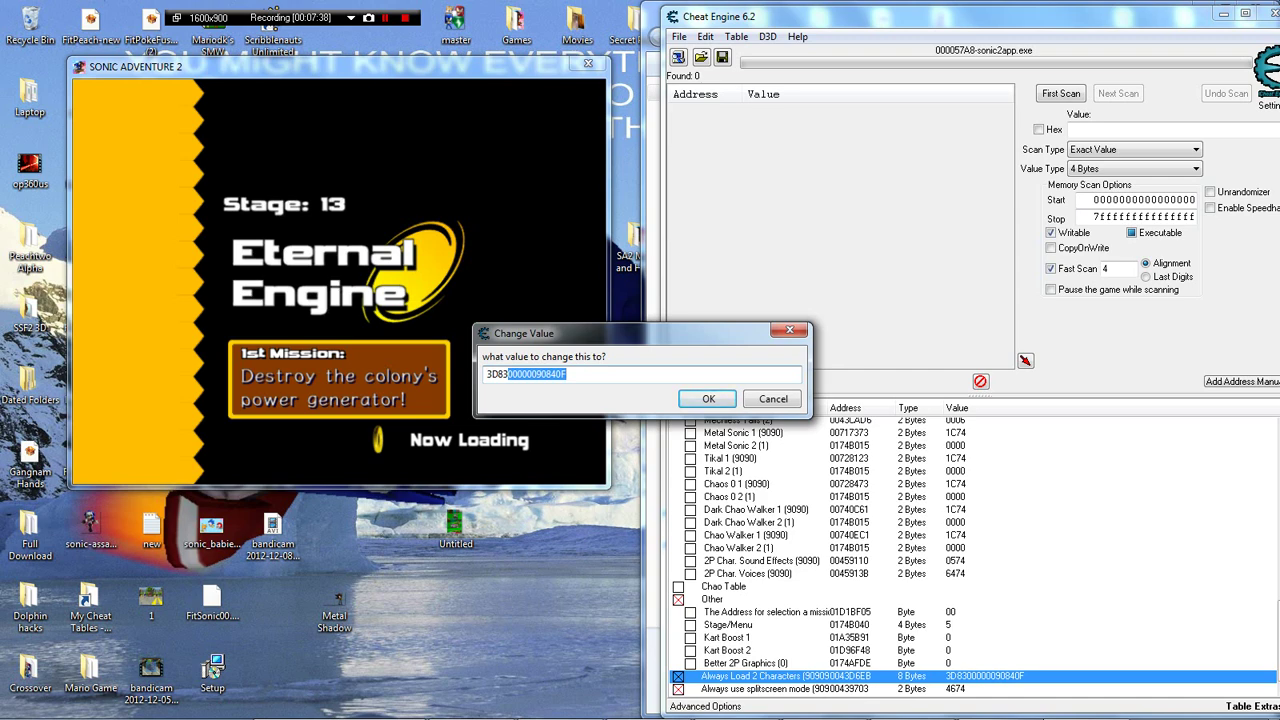
key(Left)
key(shift+Right)
text(9)
key(Right)
key(shift+Right)
text(9)
key(shift+Right)
text(9)
key(Right)
key(Right)
key(Right)
key(shift+Right)
key(shift+Right)
text(90)
key(Delete)
key(Delete)
text(90)
key(Return)
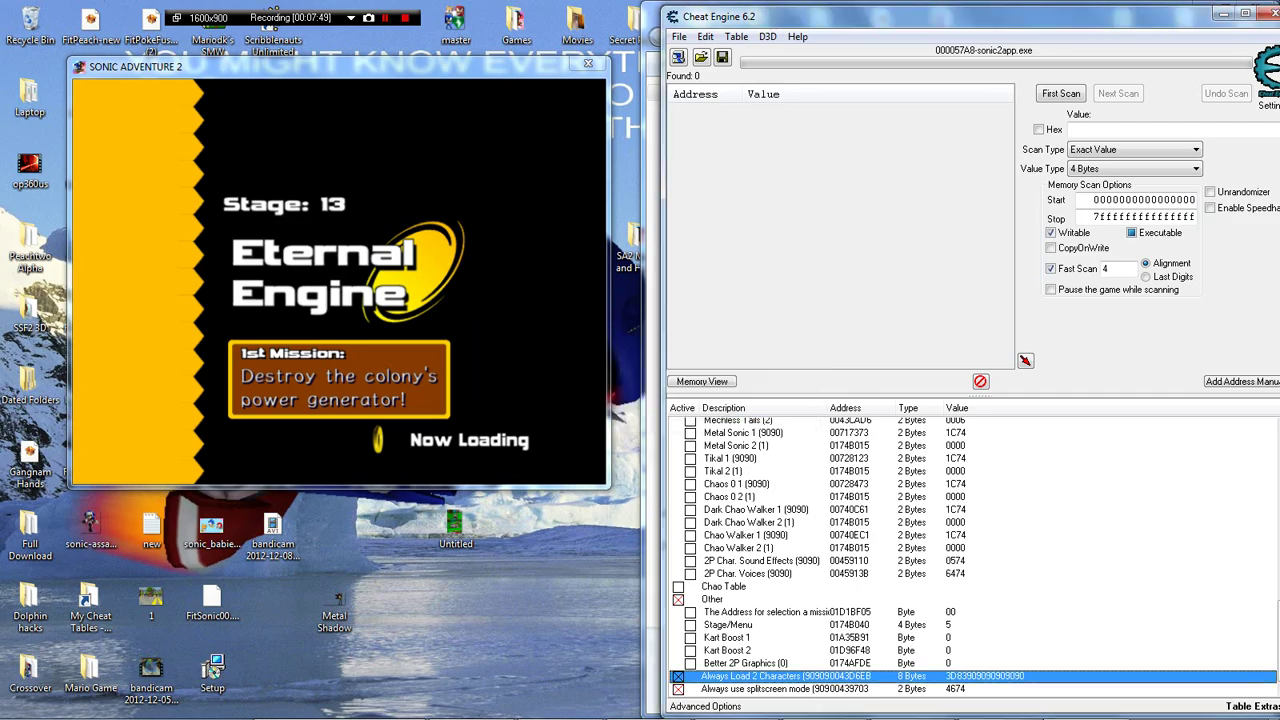
- Set the Always use splitscreen mode value to 9090 and return to the game
double_click(956, 689)
text(9090)
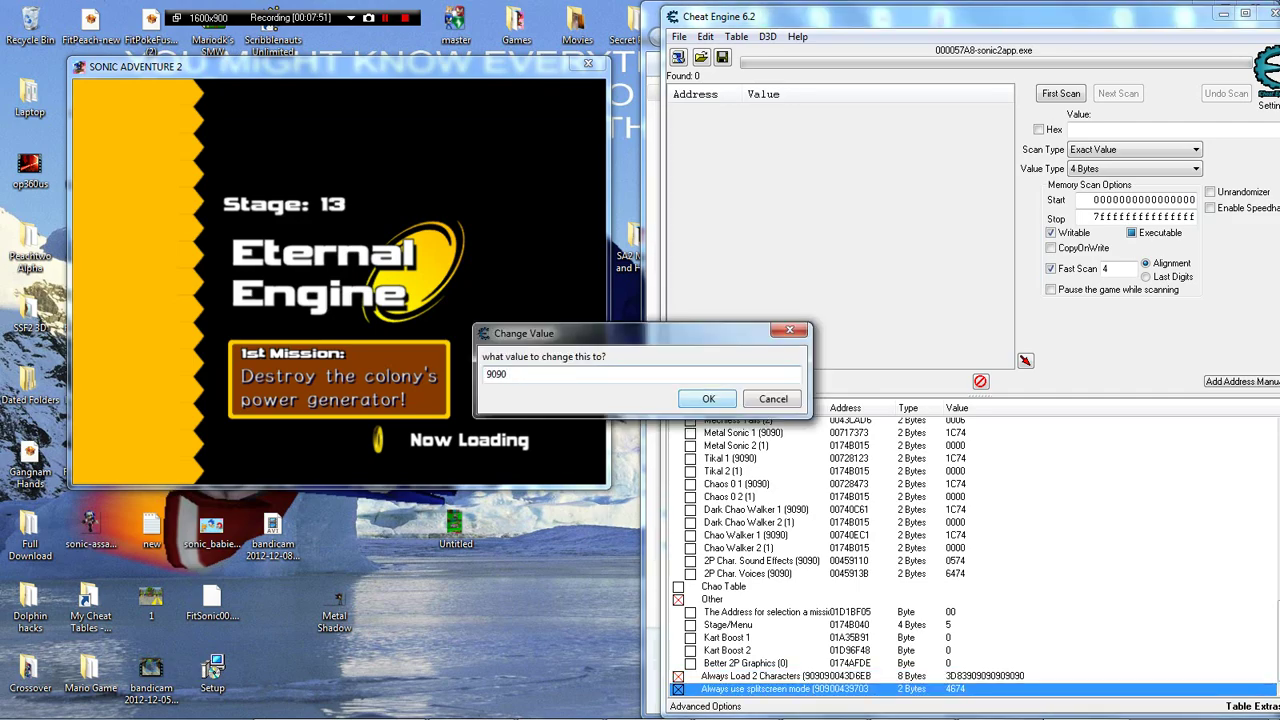
key(Return)
key(alt+Tab)
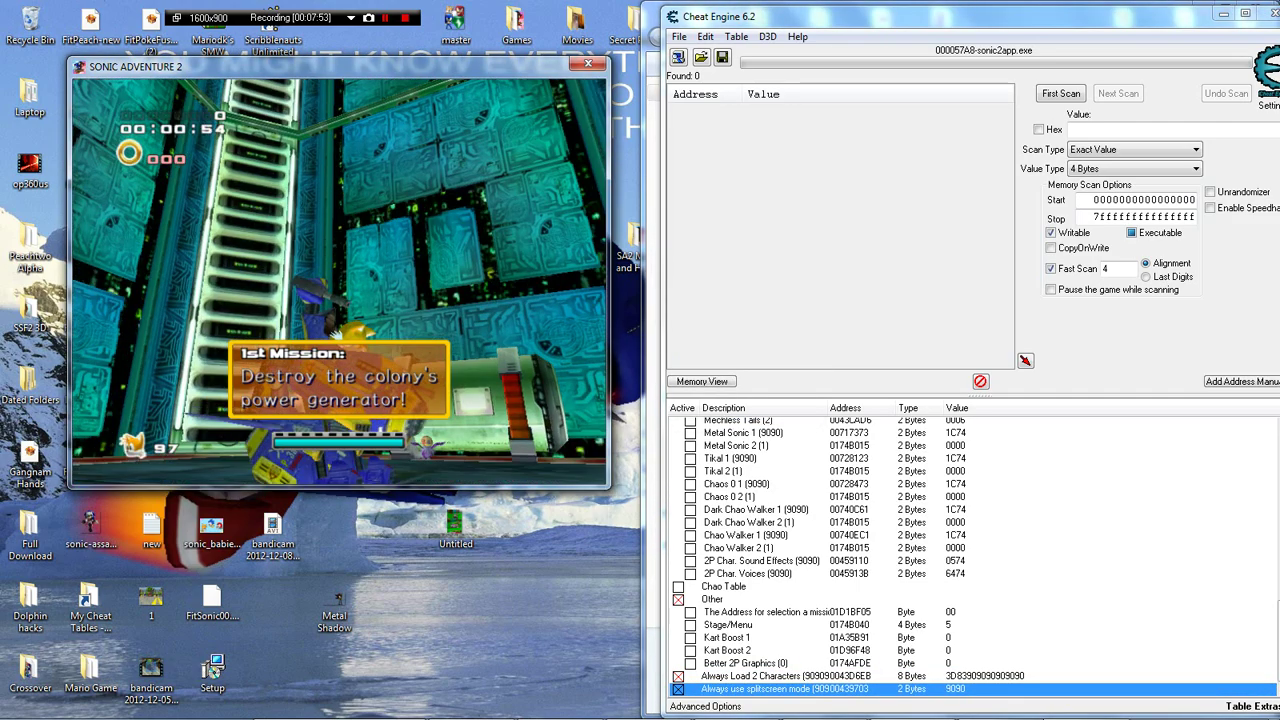
- Exit Eternal Engine and reload it through the Hero story to try two characters in splitscreen
key(Return)
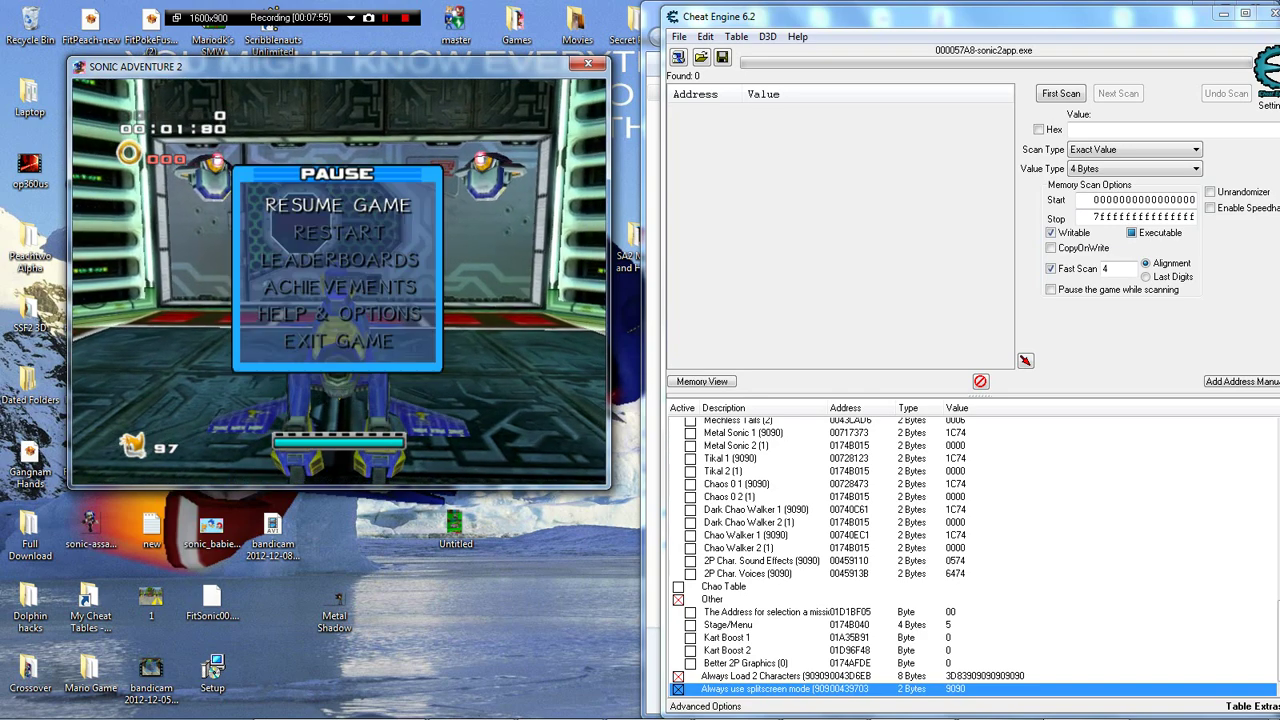
key(Up)
key(Return)
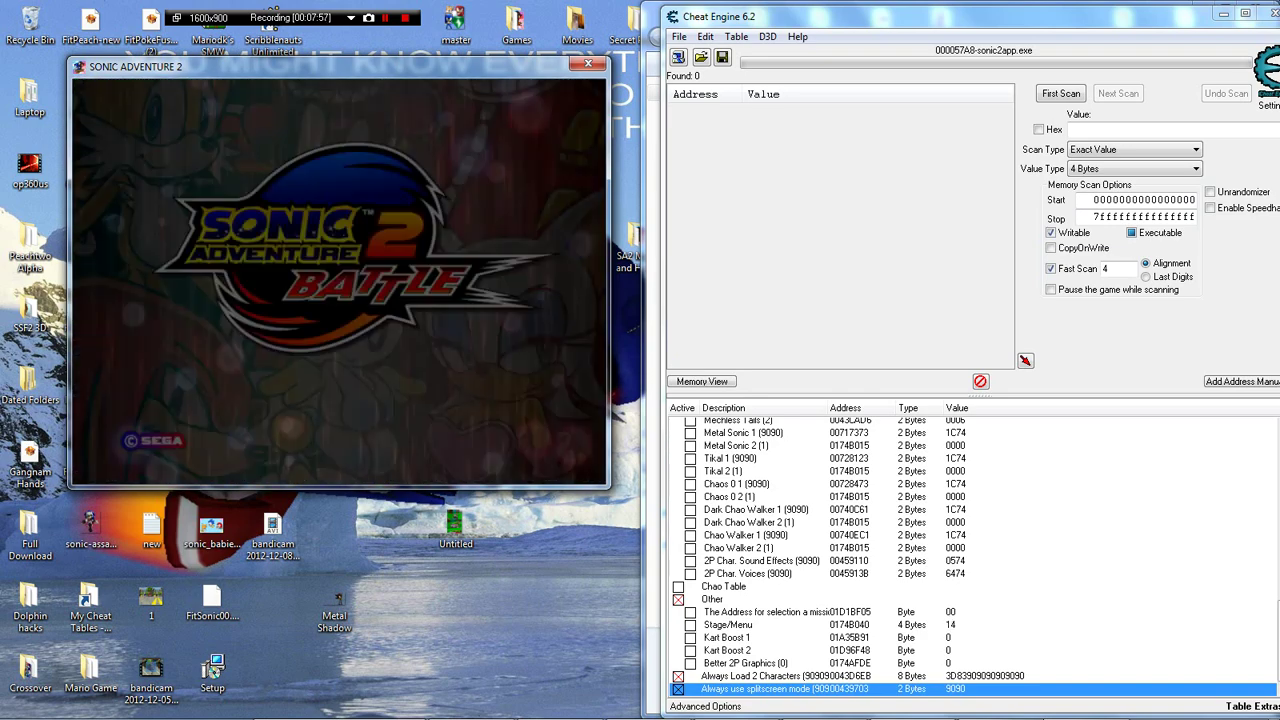
key(Return)
key(Return)
key(Return)
key(Return)
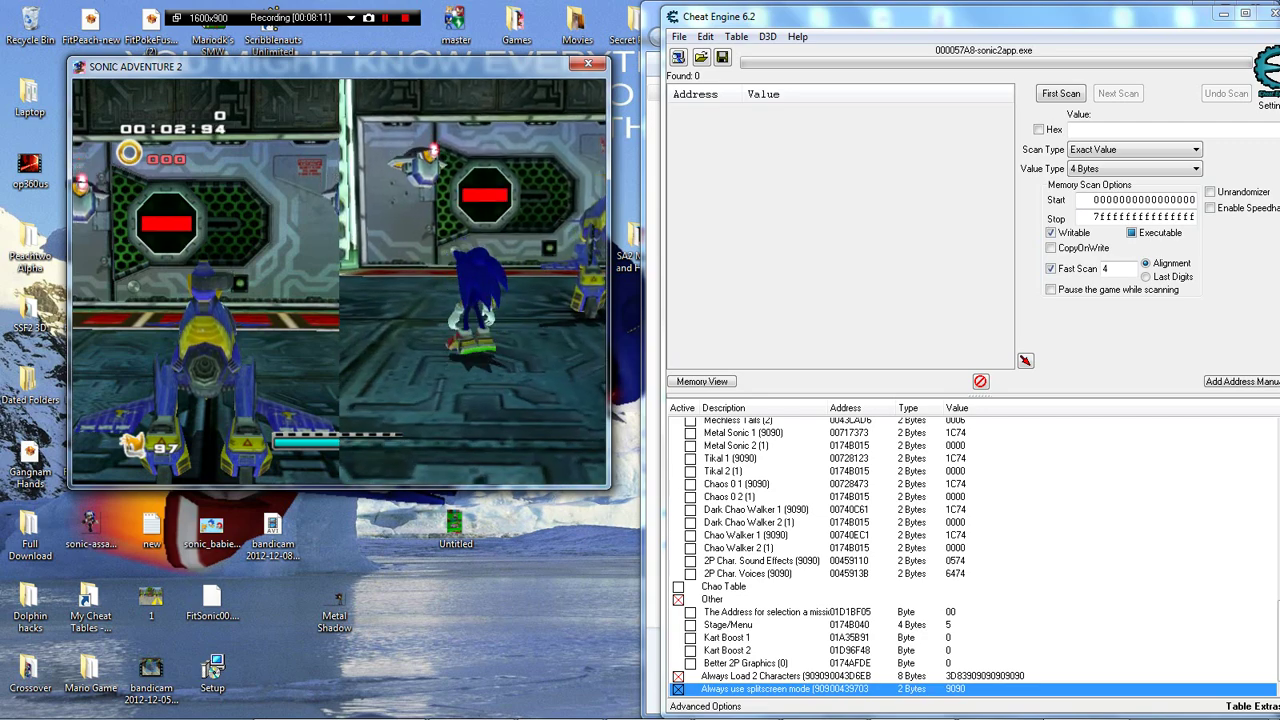
- Check the P2 Character entry, and unfreeze Always Load 2 Characters and Always use splitscreen mode
scroll(840, 555, up, 15)
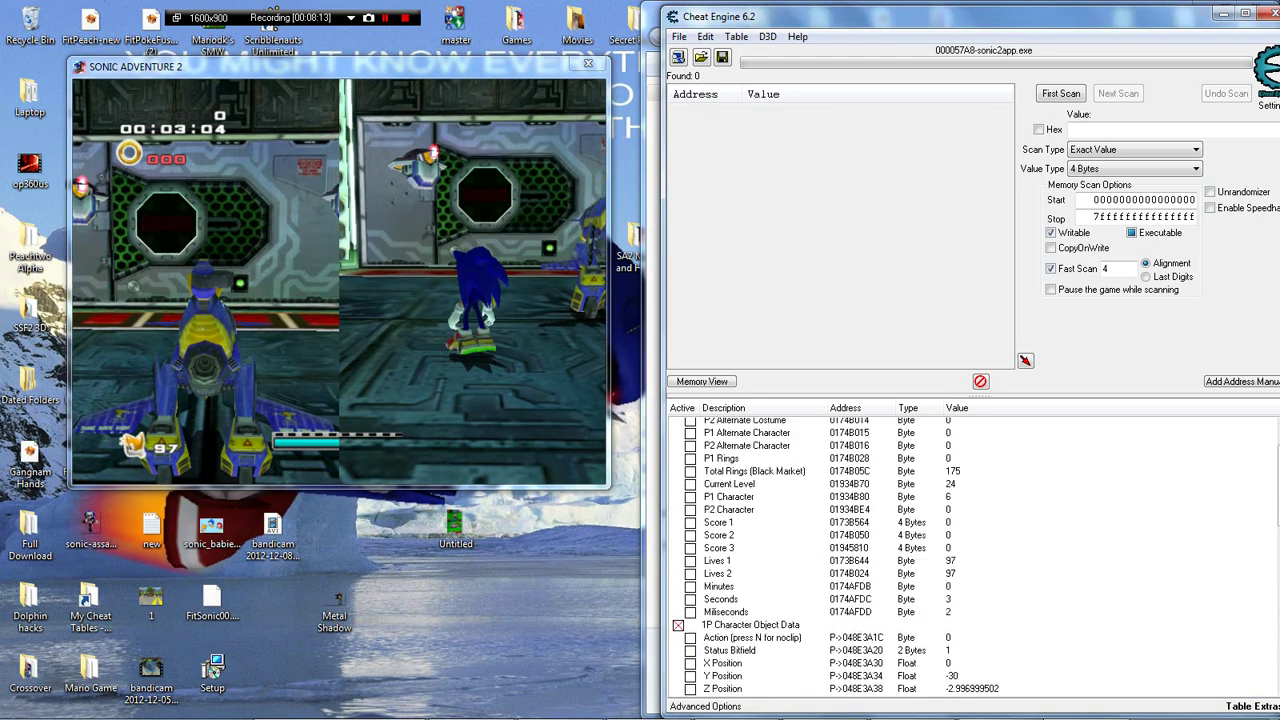
click(948, 510)
scroll(840, 555, down, 15)
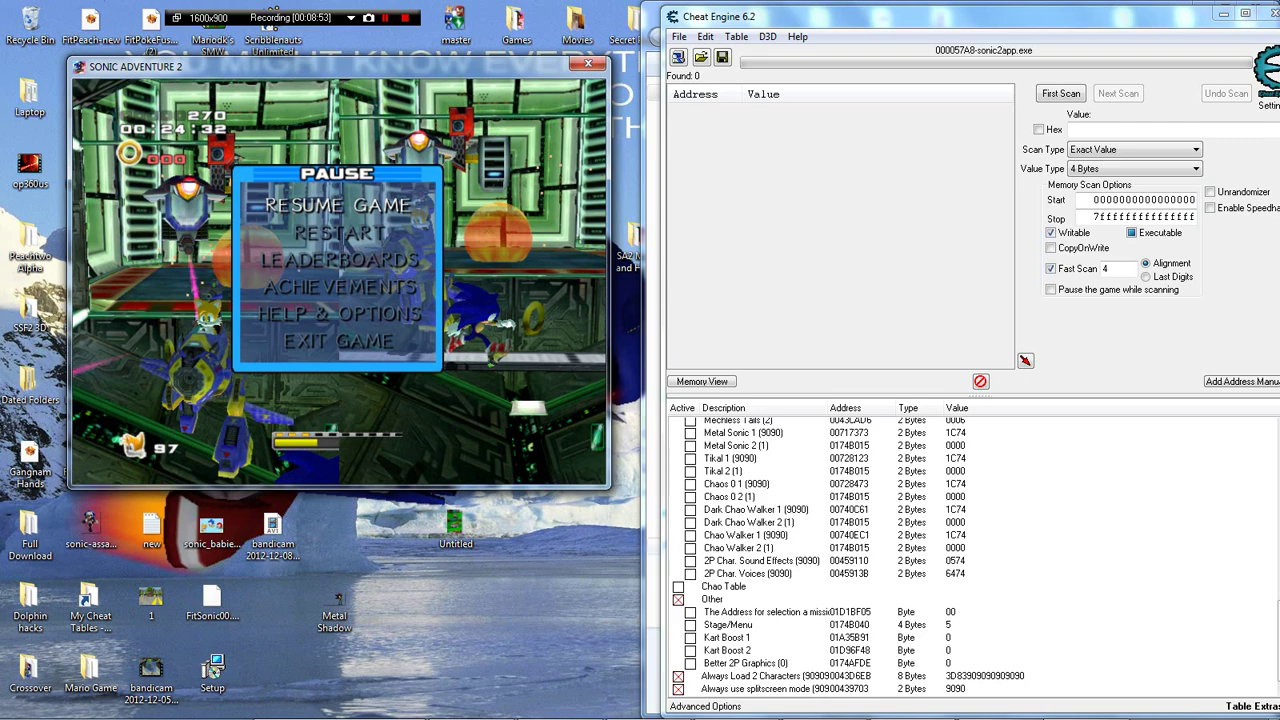
click(678, 677)
click(678, 689)
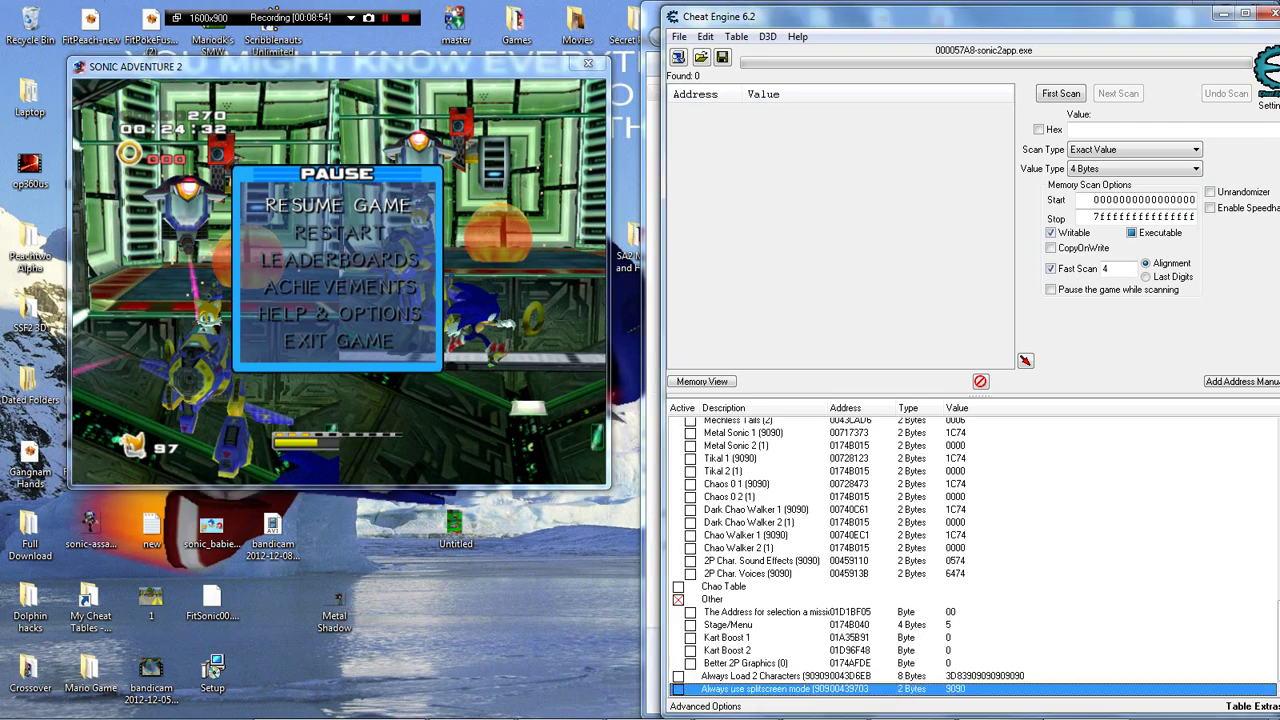
click(728, 625)
scroll(728, 625, up, 10)
scroll(834, 555, up, 4)
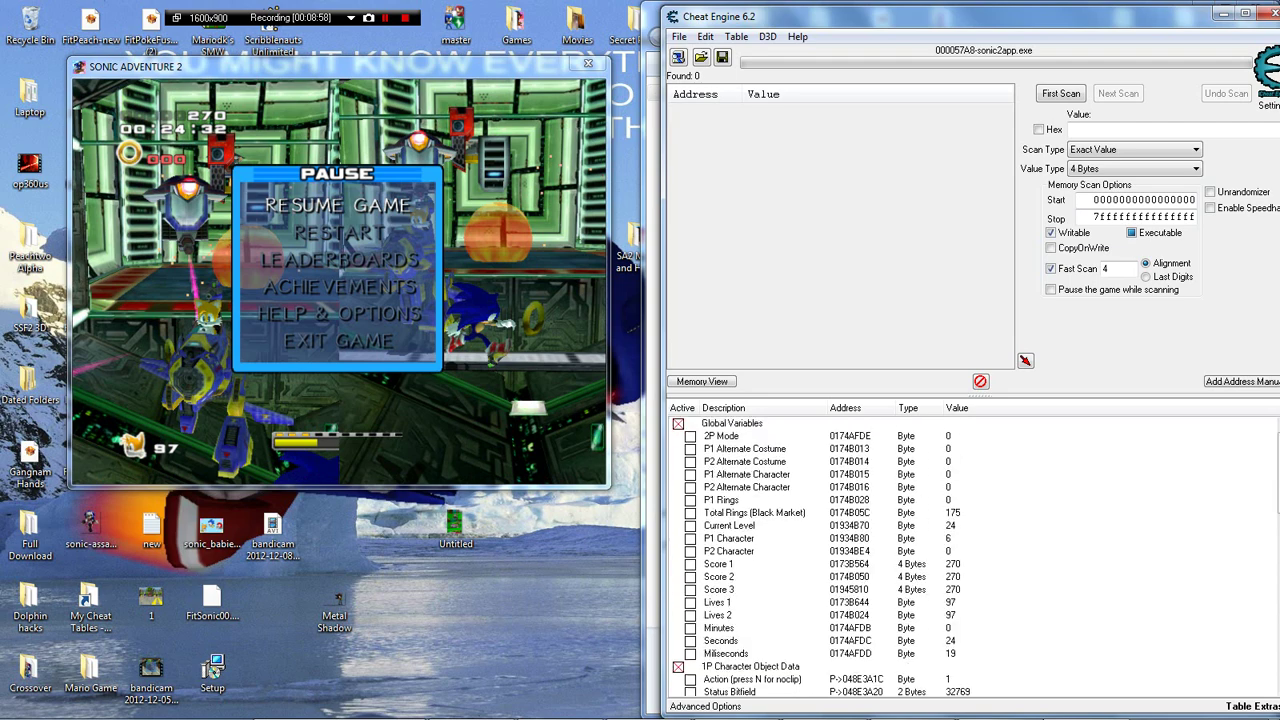
click(430, 67)
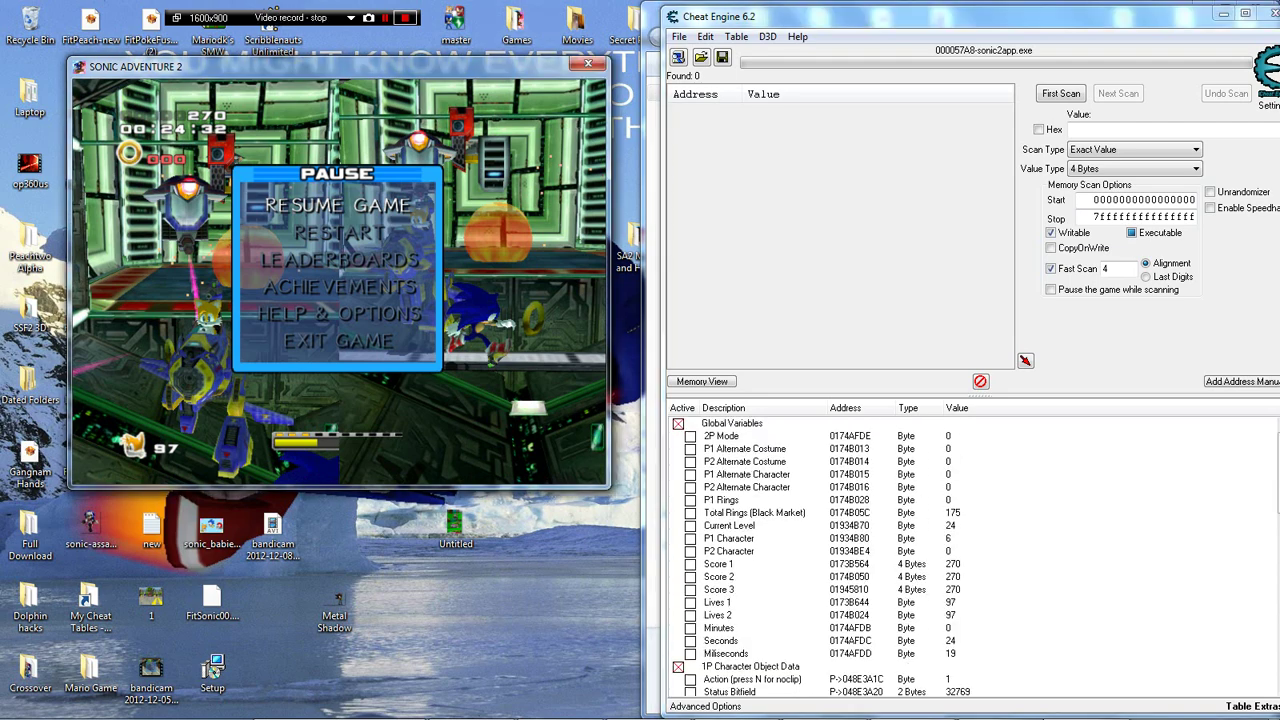